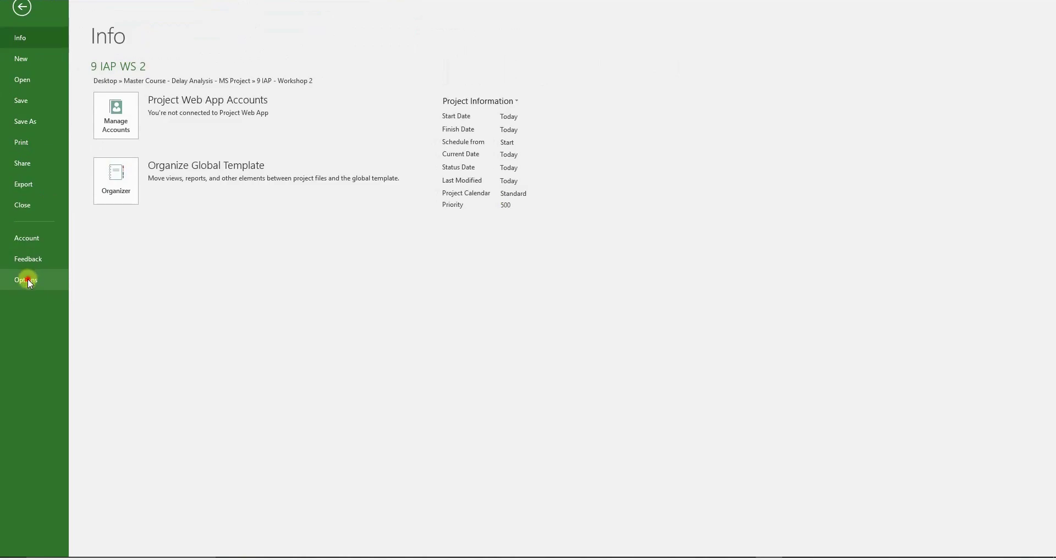
- Turn off the option giving new scheduled tasks estimated durations and set the scheduling options to apply to All New Projects
{"action": "left_click", "coordinate": [26, 280]}
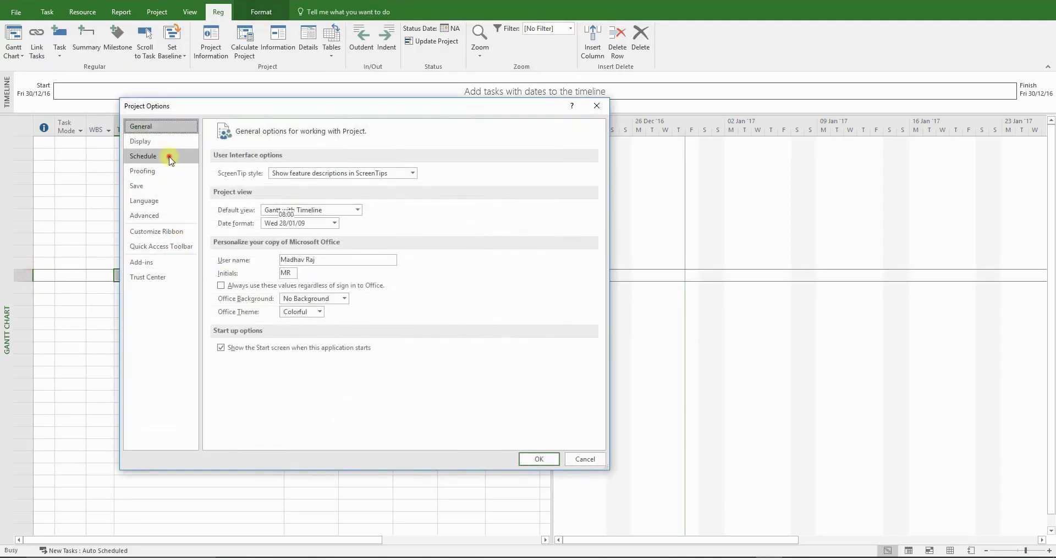
{"action": "left_click", "coordinate": [170, 158]}
{"action": "scroll", "coordinate": [491, 279], "scroll_direction": "down", "scroll_amount": 3}
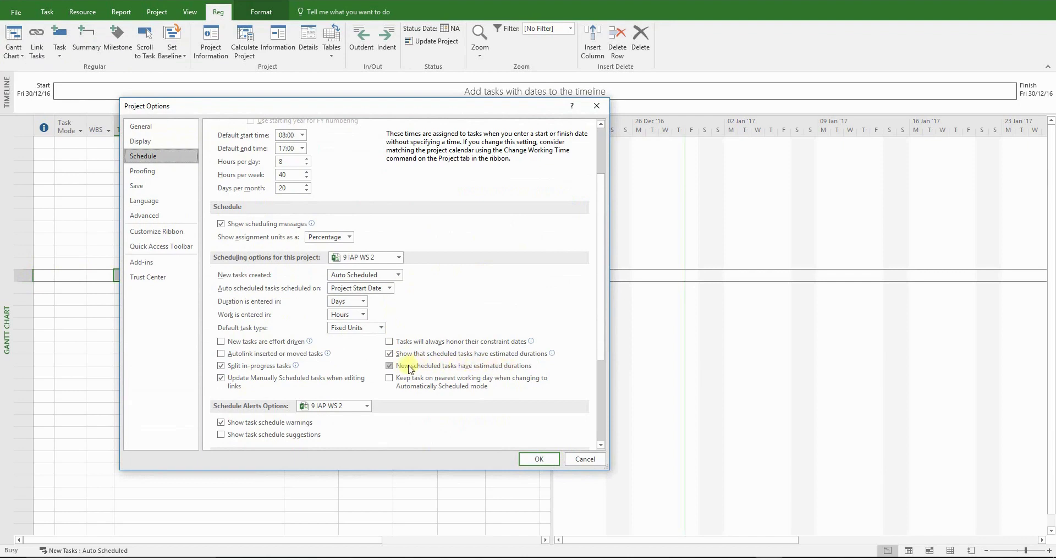
{"action": "left_click", "coordinate": [390, 366]}
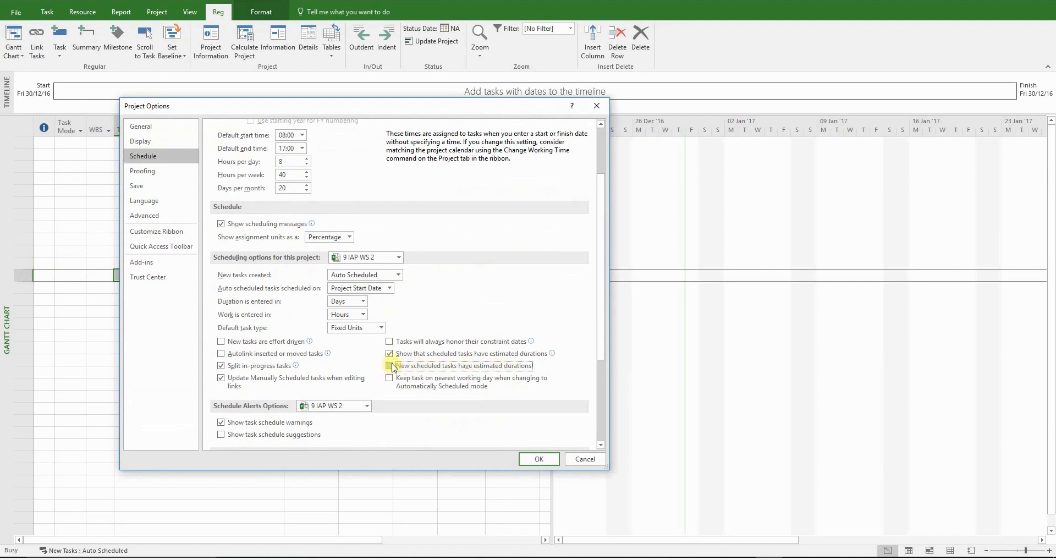
{"action": "left_click", "coordinate": [398, 258]}
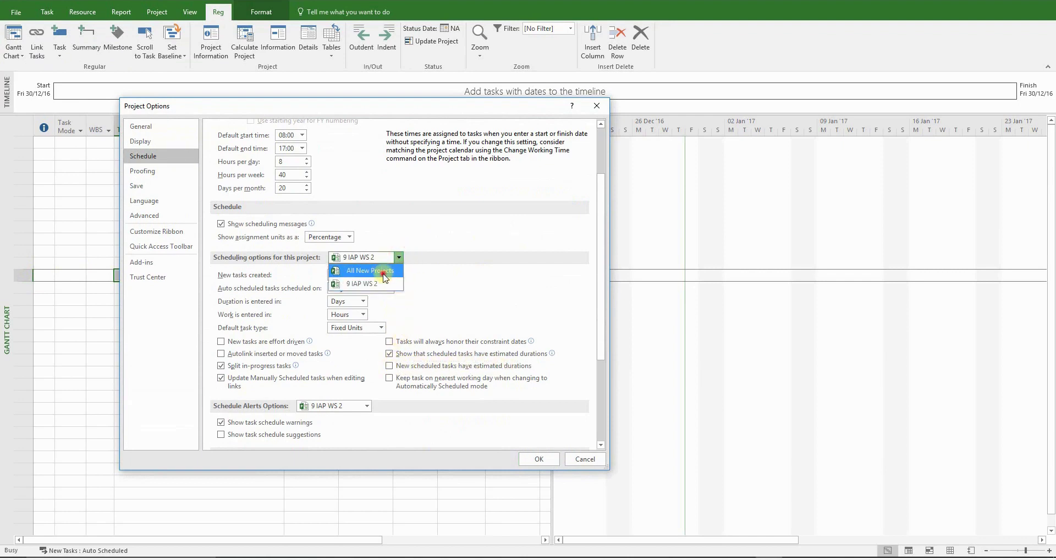
{"action": "left_click", "coordinate": [385, 275]}
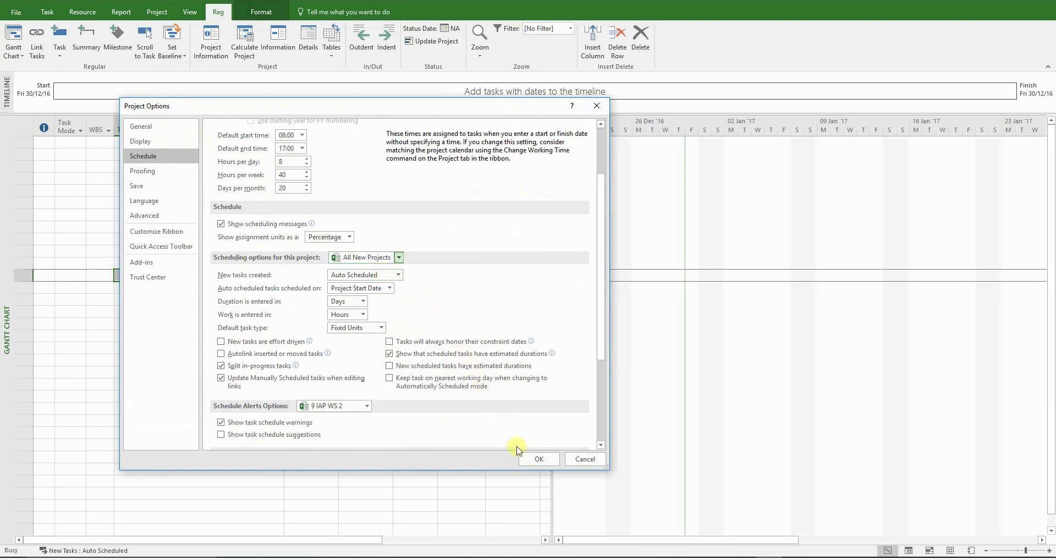
{"action": "left_click", "coordinate": [535, 460]}
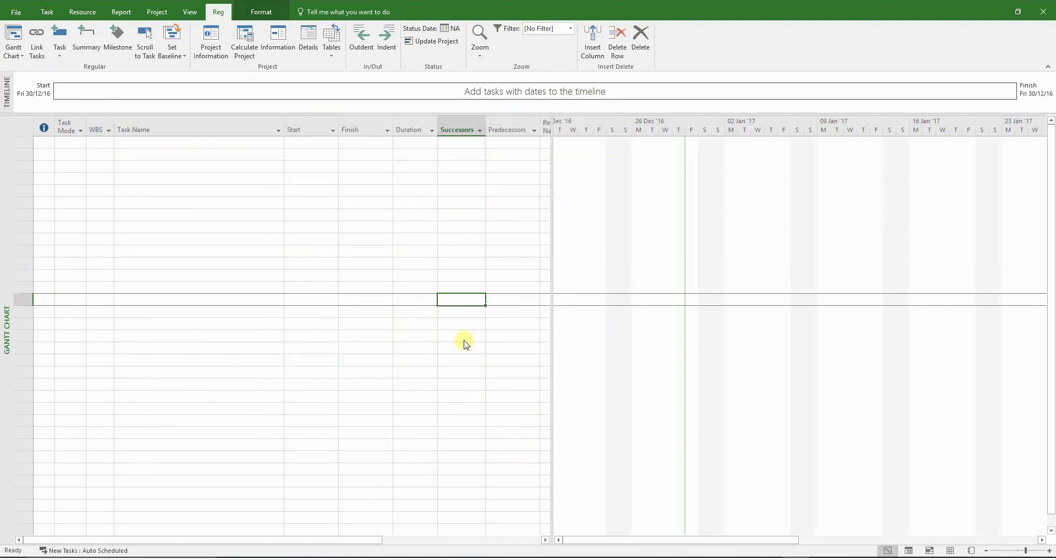
- Open Project Information, and copy the start date of Construct Wall from the baseline programme table in the Excel workbook
{"action": "left_click", "coordinate": [212, 44]}
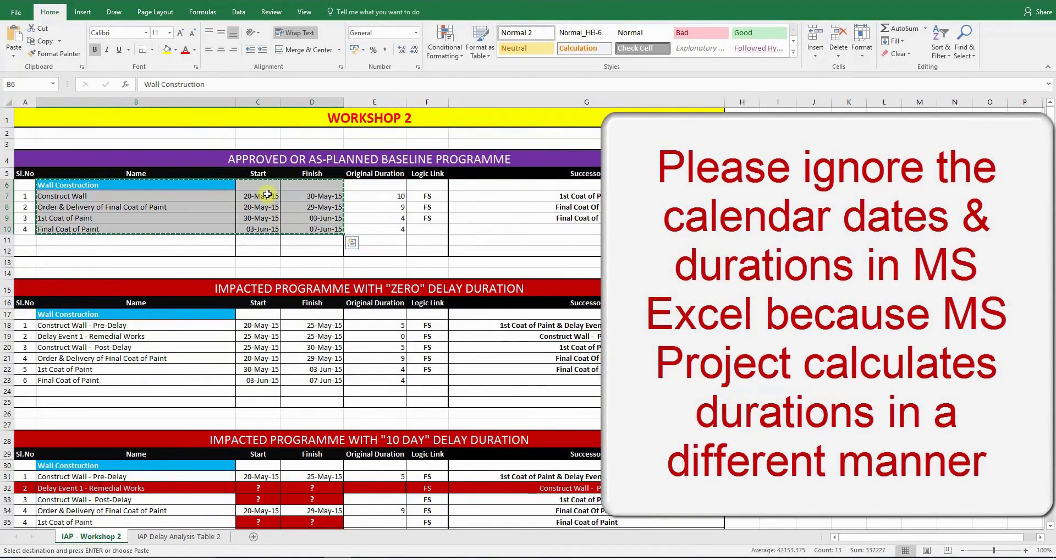
{"action": "left_click", "coordinate": [267, 194]}
{"action": "right_click", "coordinate": [267, 195]}
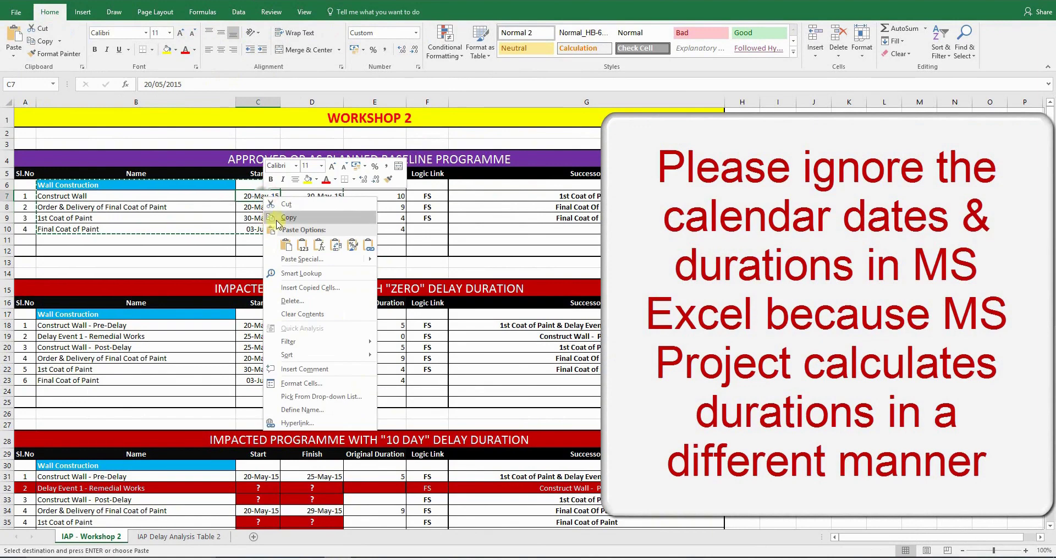
{"action": "left_click", "coordinate": [278, 218]}
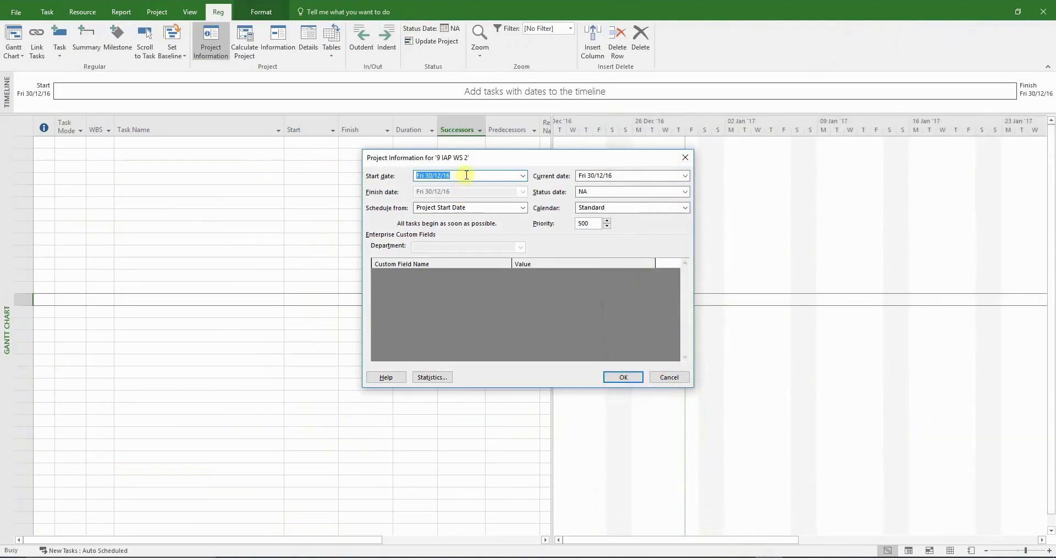
- Set both the project's start date and current date to the copied 20-May-15 in Microsoft Project
{"action": "right_click", "coordinate": [465, 175]}
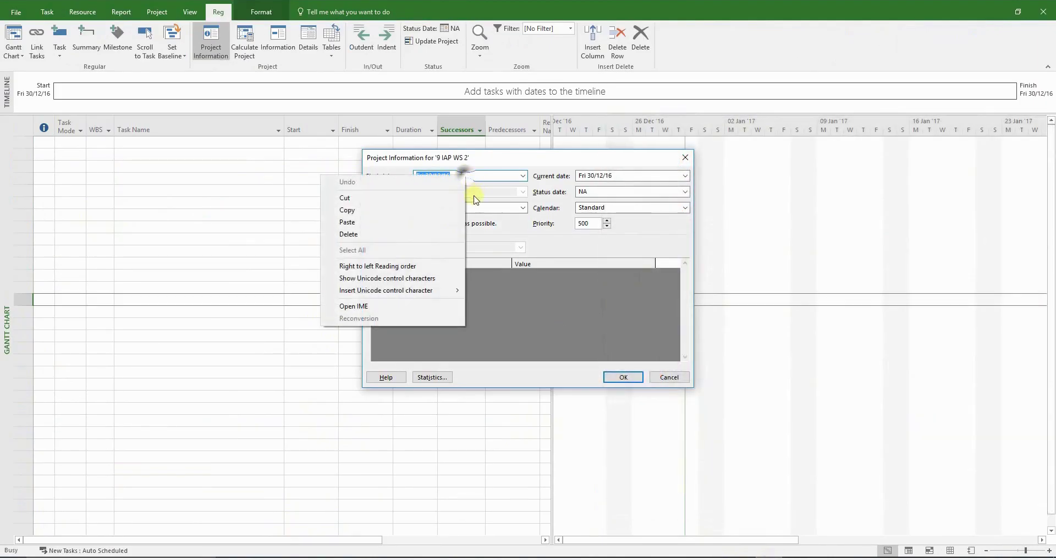
{"action": "left_click", "coordinate": [451, 222]}
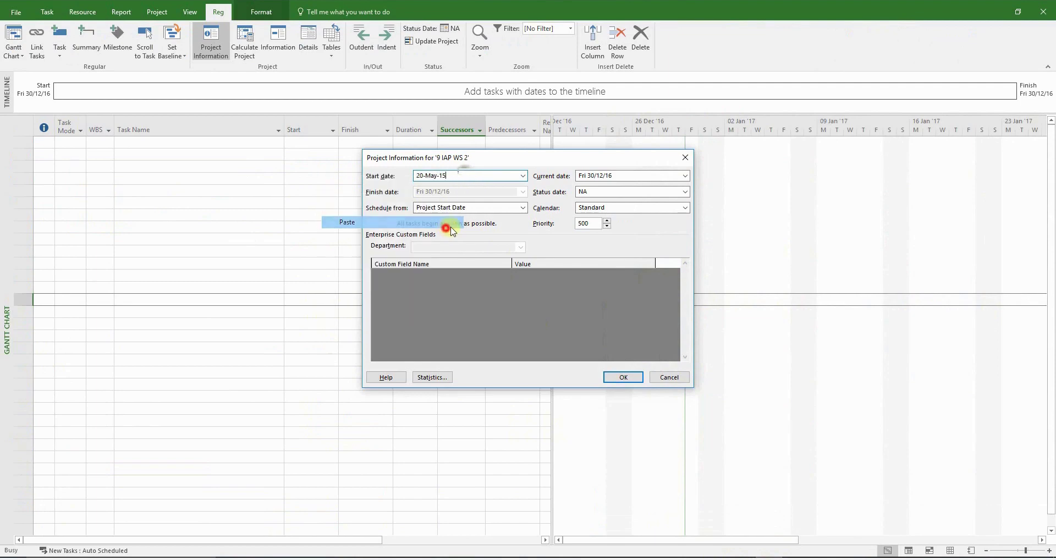
{"action": "right_click", "coordinate": [627, 176]}
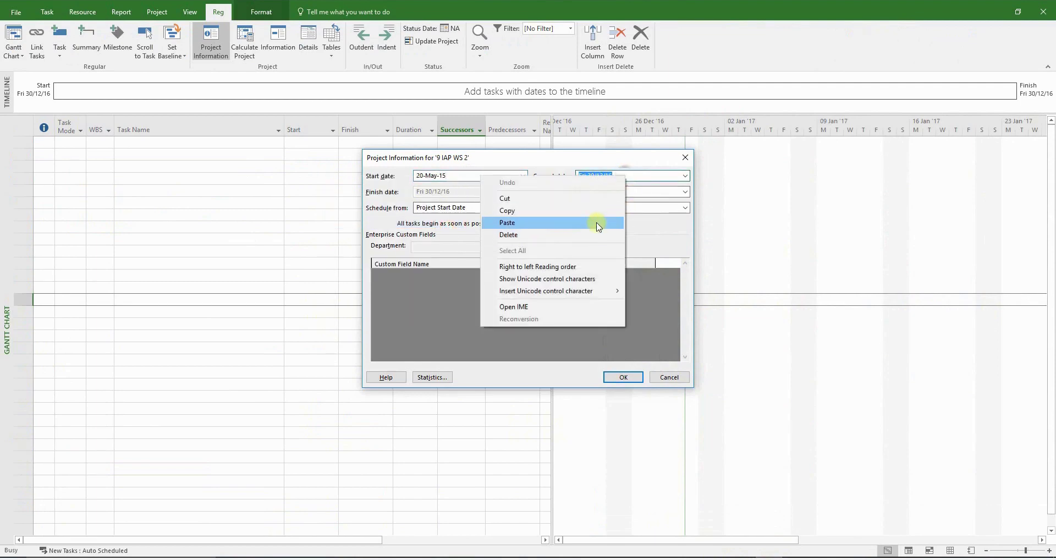
{"action": "left_click", "coordinate": [596, 224]}
{"action": "left_click", "coordinate": [623, 376]}
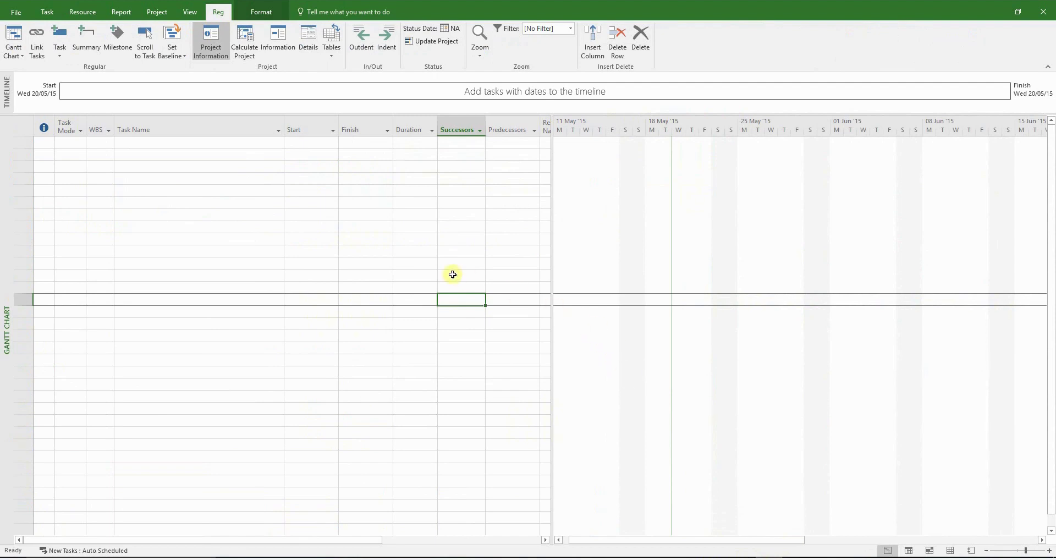
- Copy the baseline programme's names, start dates and finish dates from Wall Construction to Final Coat of Paint in the Excel workbook
{"action": "left_click", "coordinate": [180, 170]}
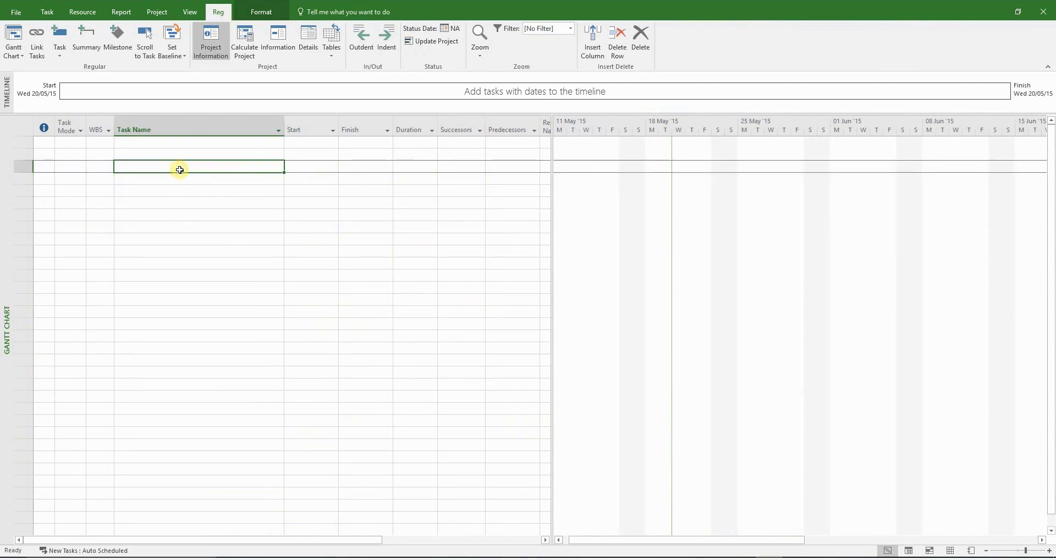
{"action": "left_click", "coordinate": [339, 557]}
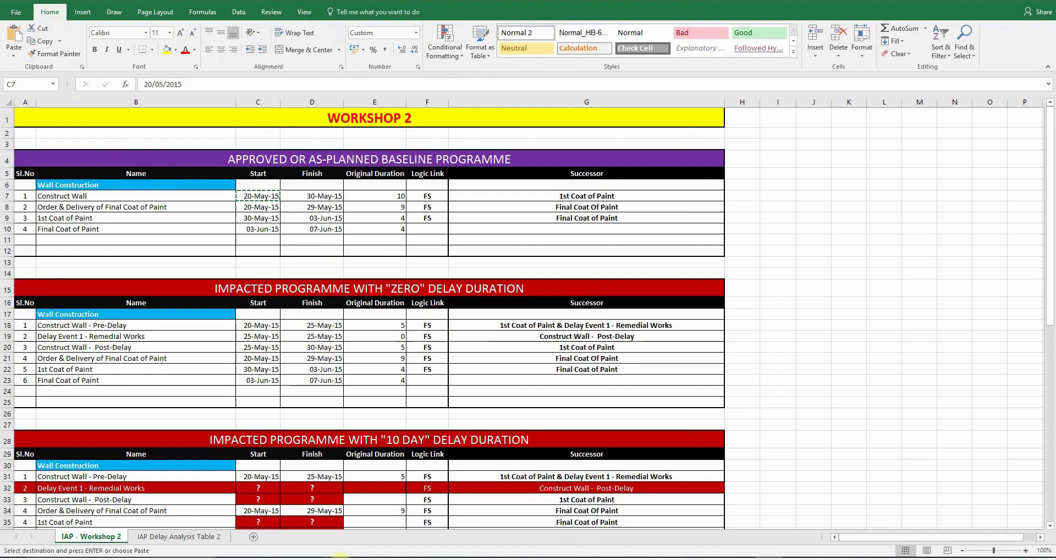
{"action": "left_click", "coordinate": [74, 183]}
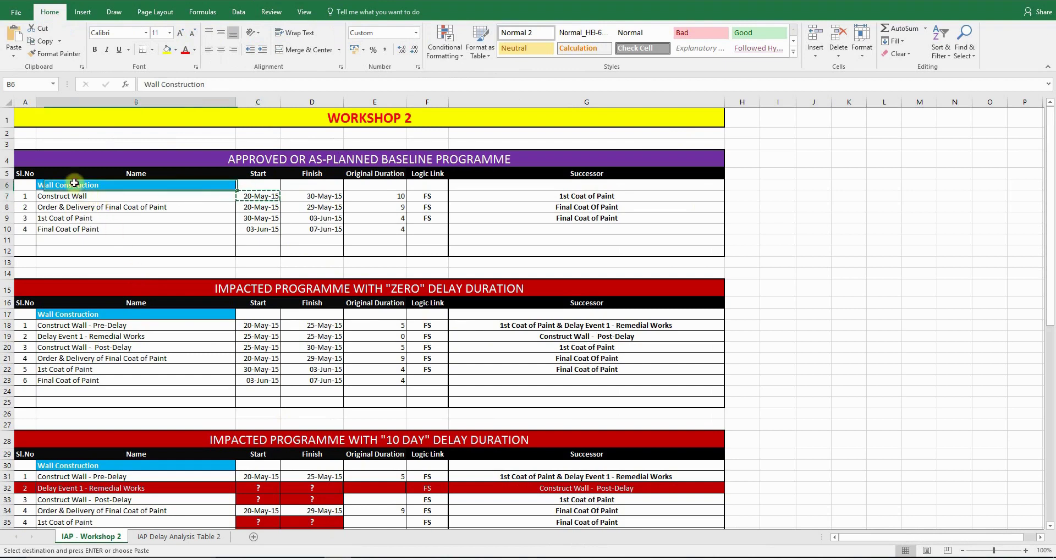
{"action": "left_click_drag", "start_coordinate": [75, 184], "coordinate": [312, 228]}
{"action": "right_click", "coordinate": [310, 233]}
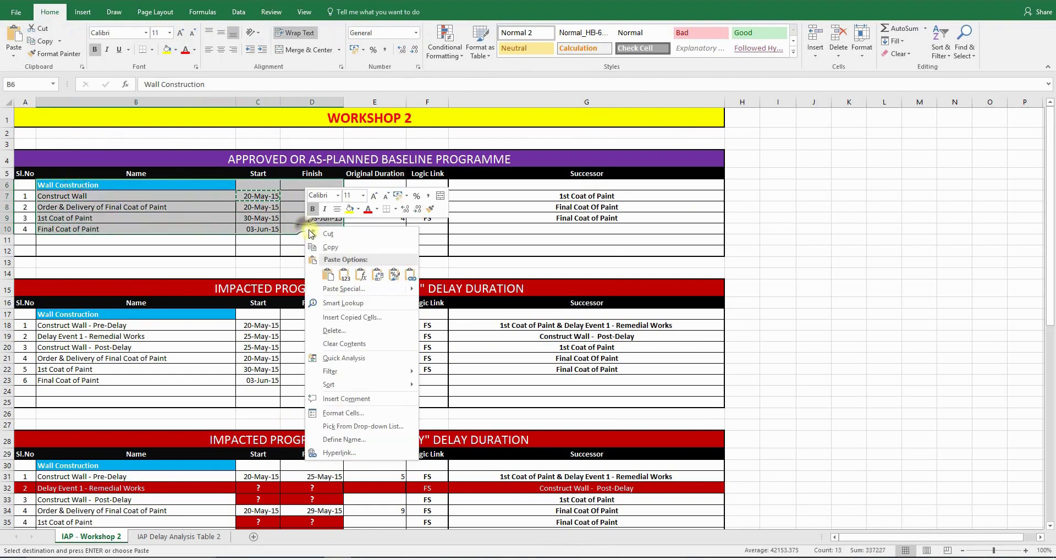
{"action": "left_click", "coordinate": [330, 247]}
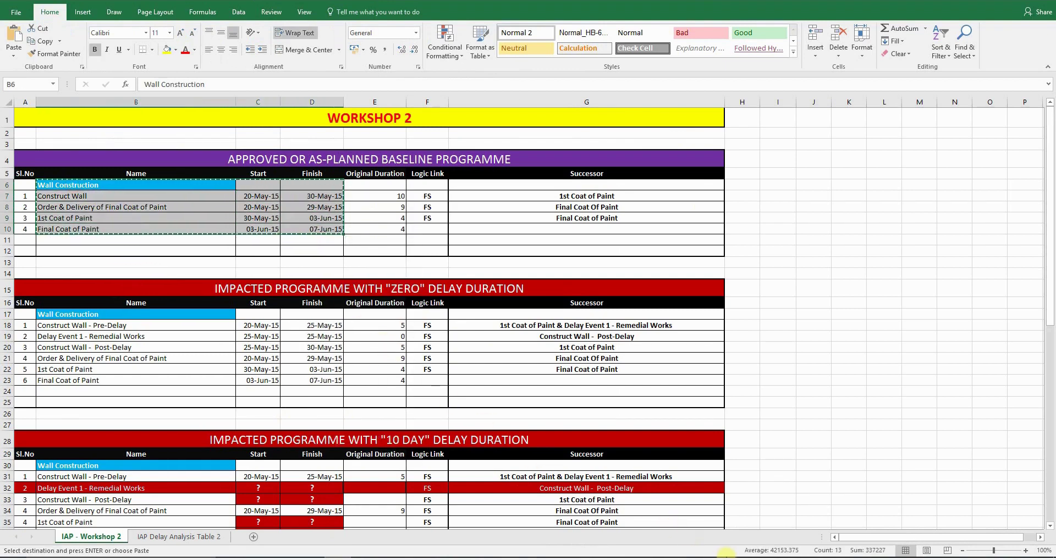
- Paste the copied baseline activities into the task table in Microsoft Project, starting at the first Task Name row
{"action": "left_click", "coordinate": [726, 555]}
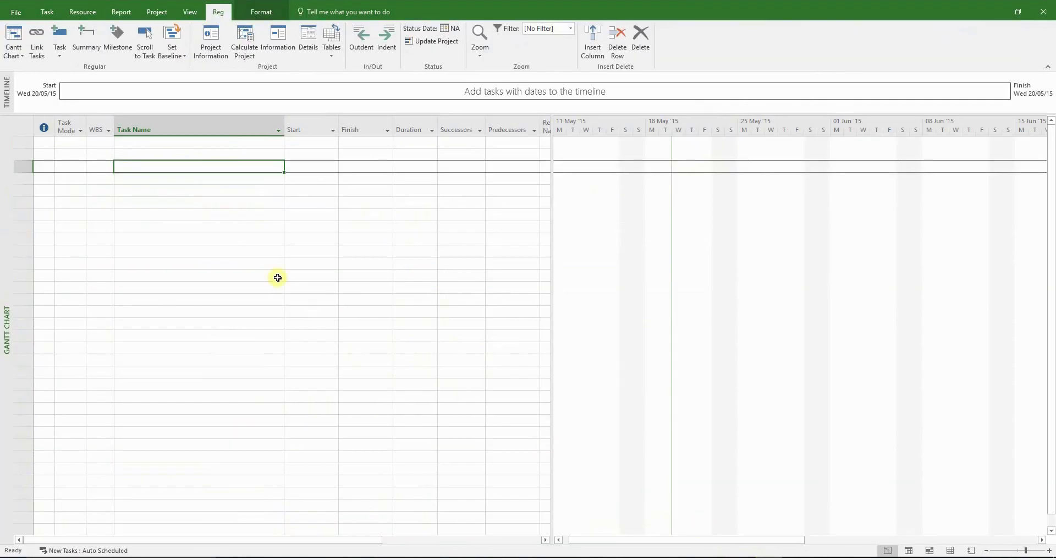
{"action": "left_click", "coordinate": [143, 143]}
{"action": "right_click", "coordinate": [143, 144]}
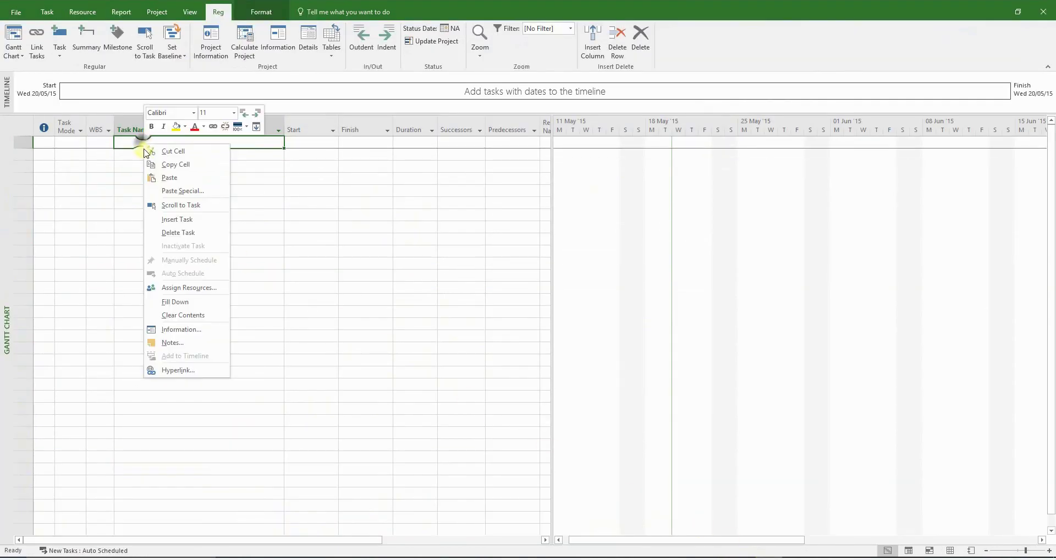
{"action": "left_click", "coordinate": [158, 175]}
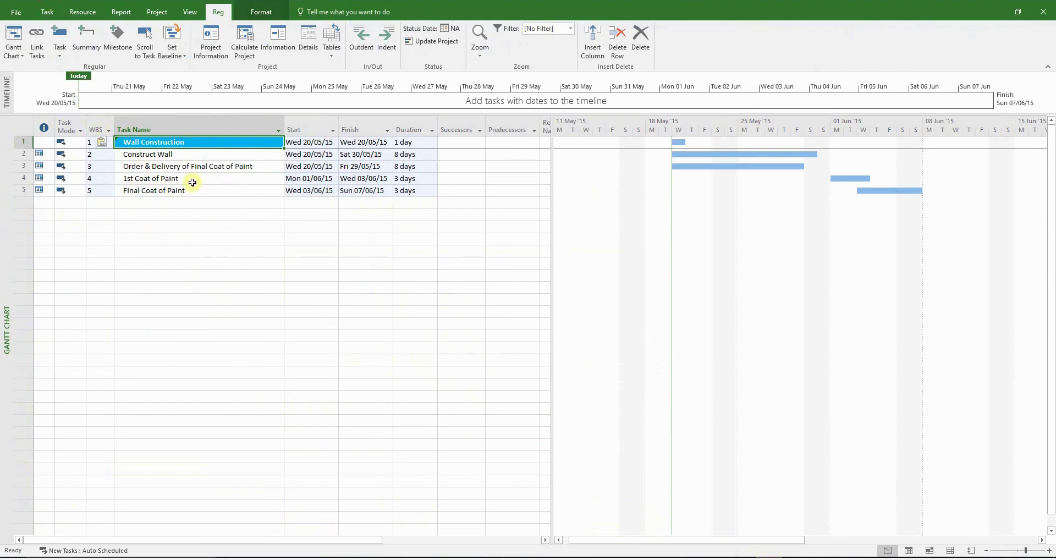
- Review the original durations, logic links and successors of the baseline activities in the Excel workbook
{"action": "mouse_move", "coordinate": [40, 153]}
{"action": "left_click", "coordinate": [342, 556]}
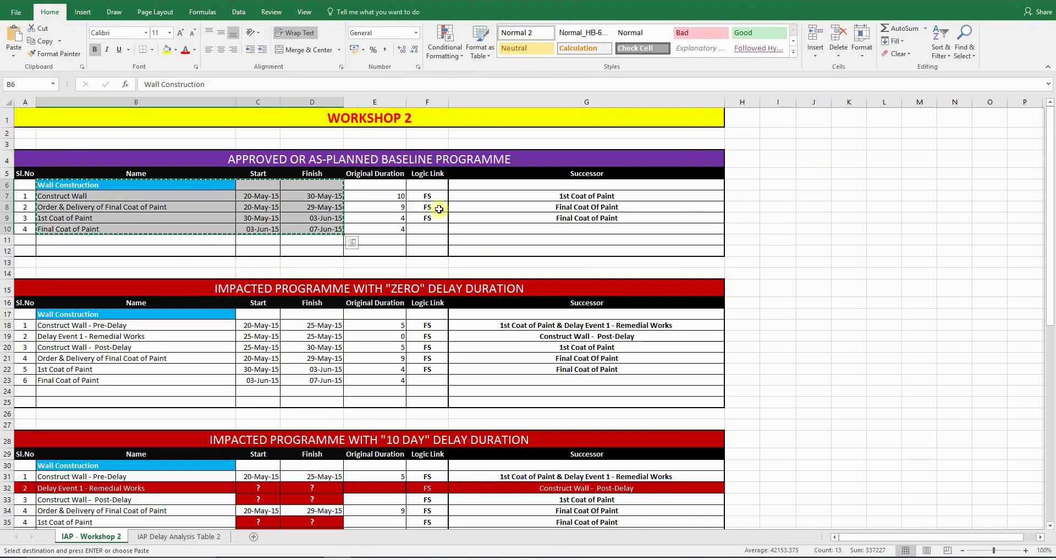
{"action": "left_click", "coordinate": [401, 195]}
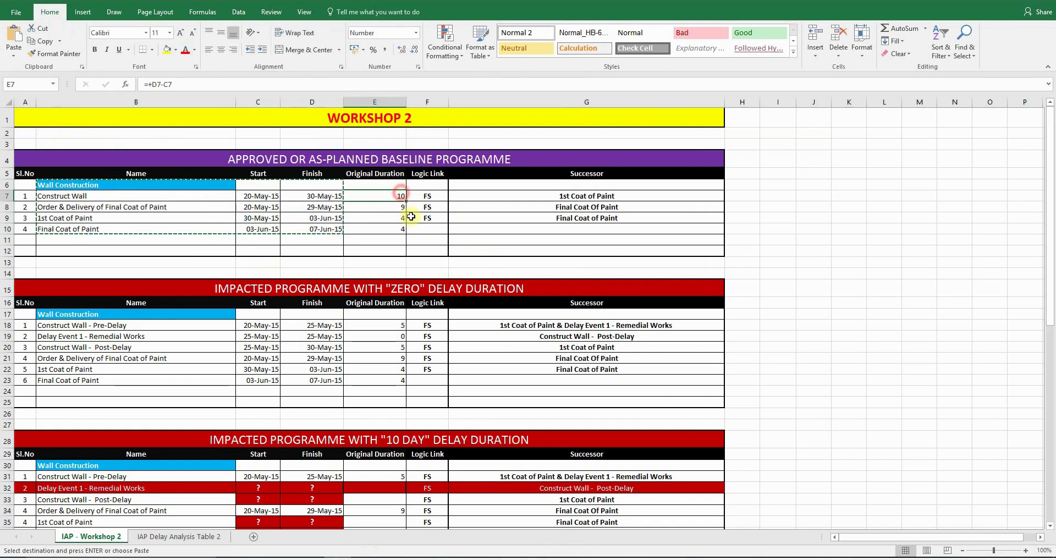
{"action": "left_click_drag", "start_coordinate": [428, 196], "coordinate": [502, 220]}
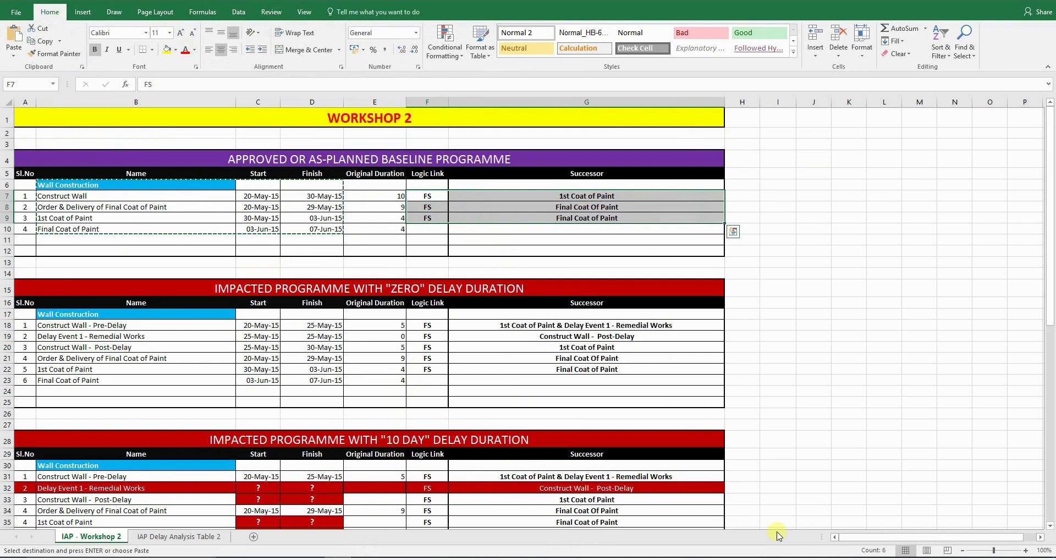
- Indent the four tasks from Construct Wall to Final Coat of Paint under Wall Construction in Microsoft Project
{"action": "left_click", "coordinate": [773, 556]}
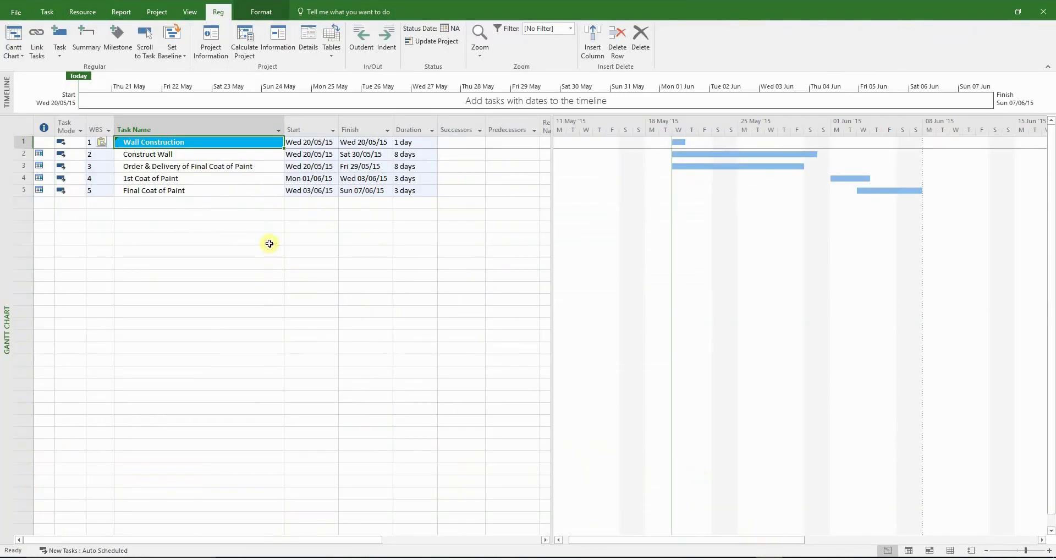
{"action": "left_click", "coordinate": [252, 225]}
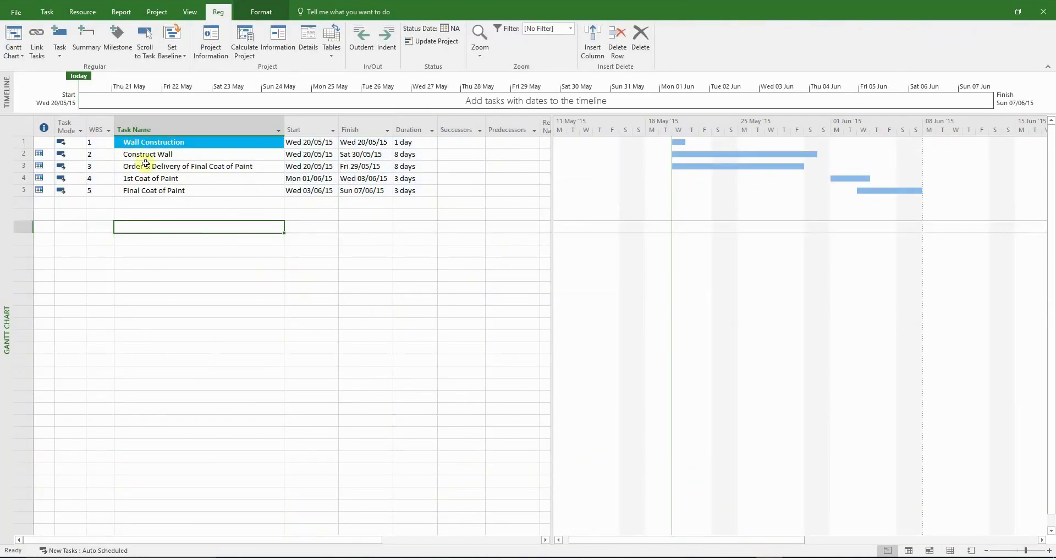
{"action": "left_click_drag", "start_coordinate": [154, 155], "coordinate": [156, 190]}
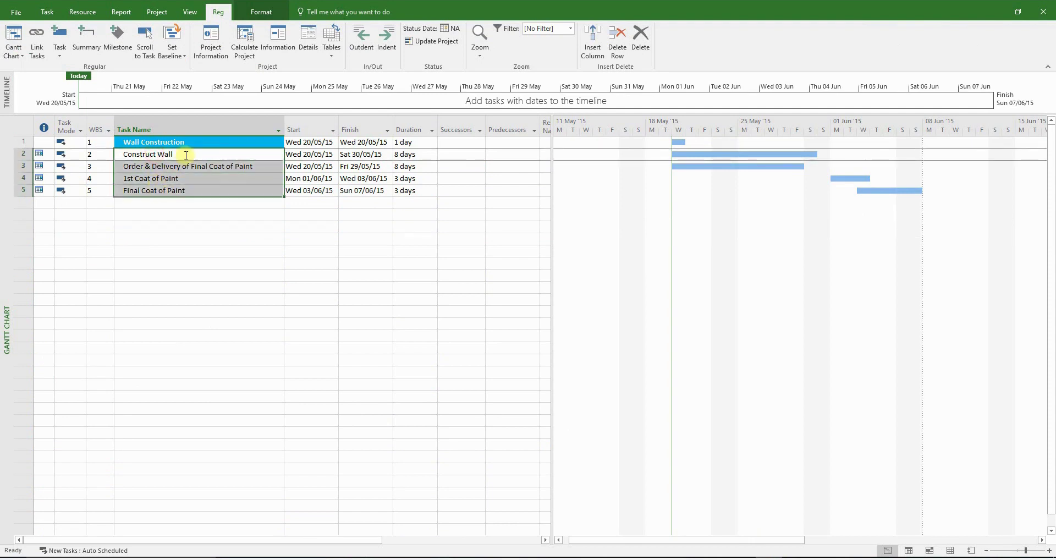
{"action": "left_click", "coordinate": [383, 44]}
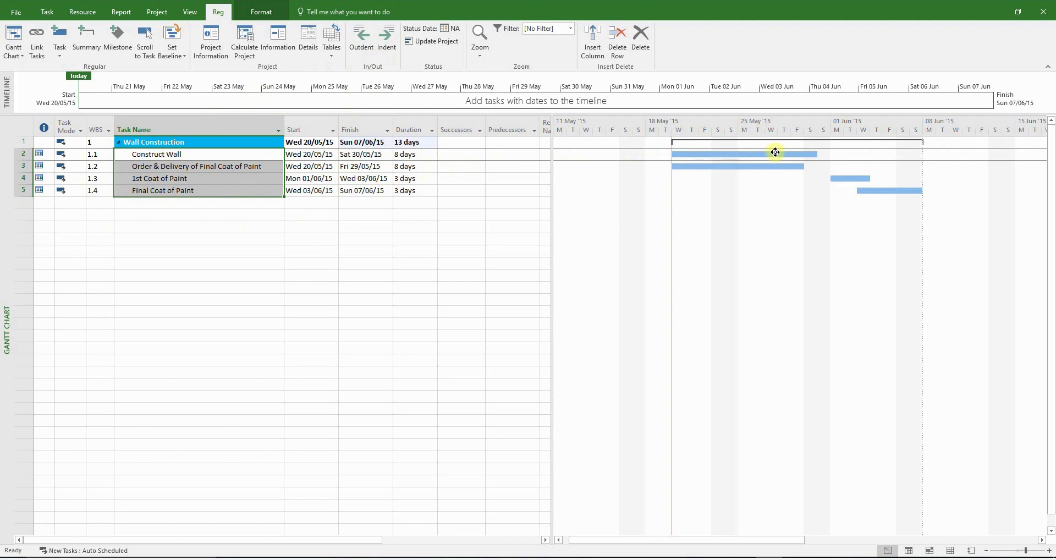
{"action": "left_click", "coordinate": [291, 263]}
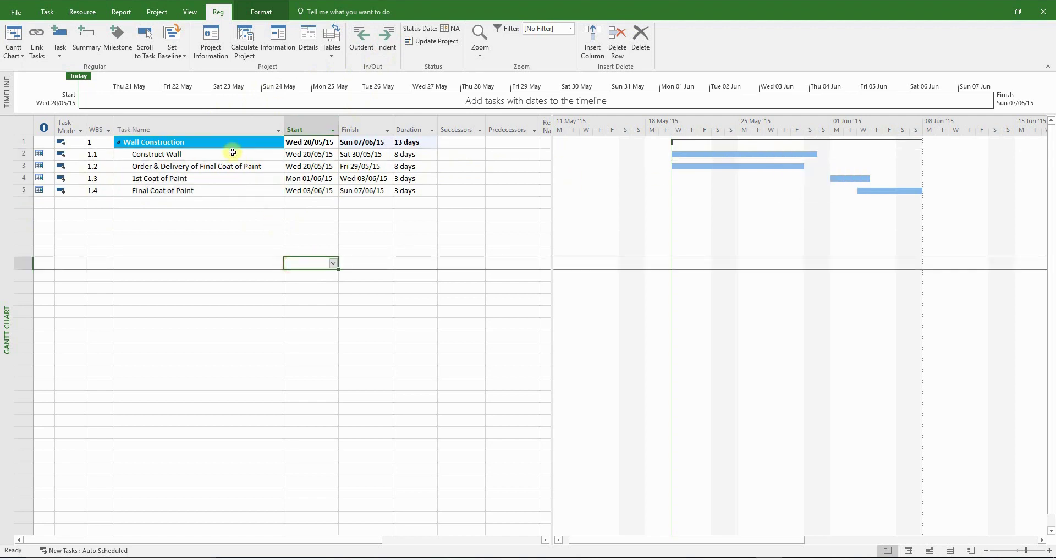
- Link Construct Wall finish-to-start to 1st Coat of Paint, and link both 1st Coat of Paint and Order & Delivery to Final Coat of Paint
{"action": "left_click", "coordinate": [232, 154]}
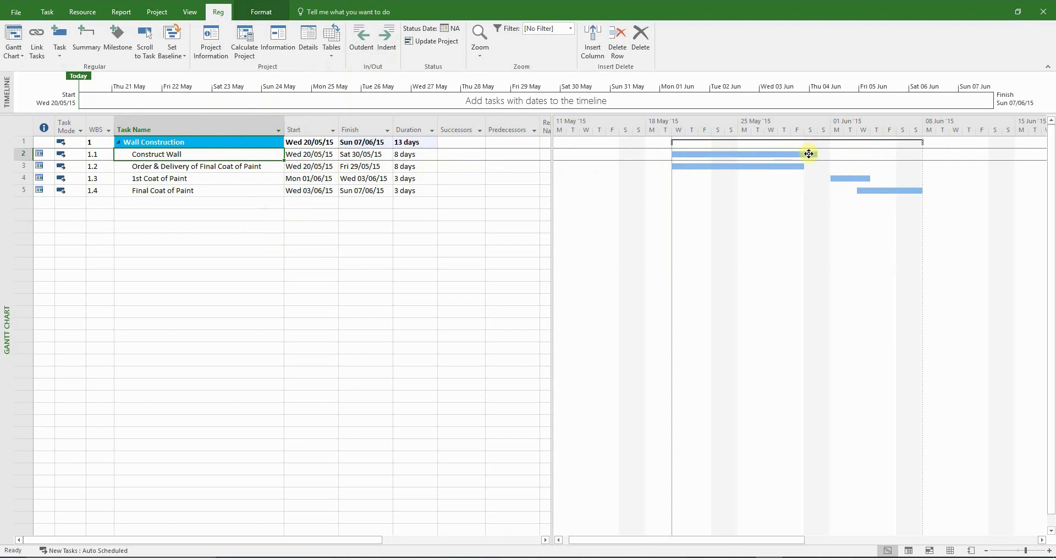
{"action": "mouse_move", "coordinate": [809, 154]}
{"action": "left_mouse_down"}
{"action": "mouse_move", "coordinate": [820, 176]}
{"action": "mouse_move", "coordinate": [838, 180]}
{"action": "left_mouse_up"}
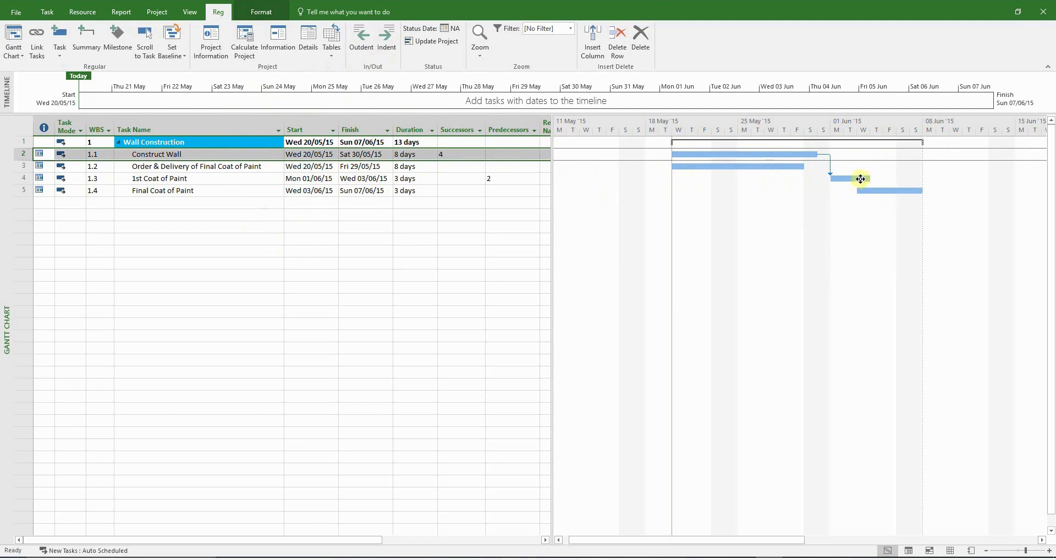
{"action": "left_click_drag", "start_coordinate": [861, 179], "coordinate": [863, 191]}
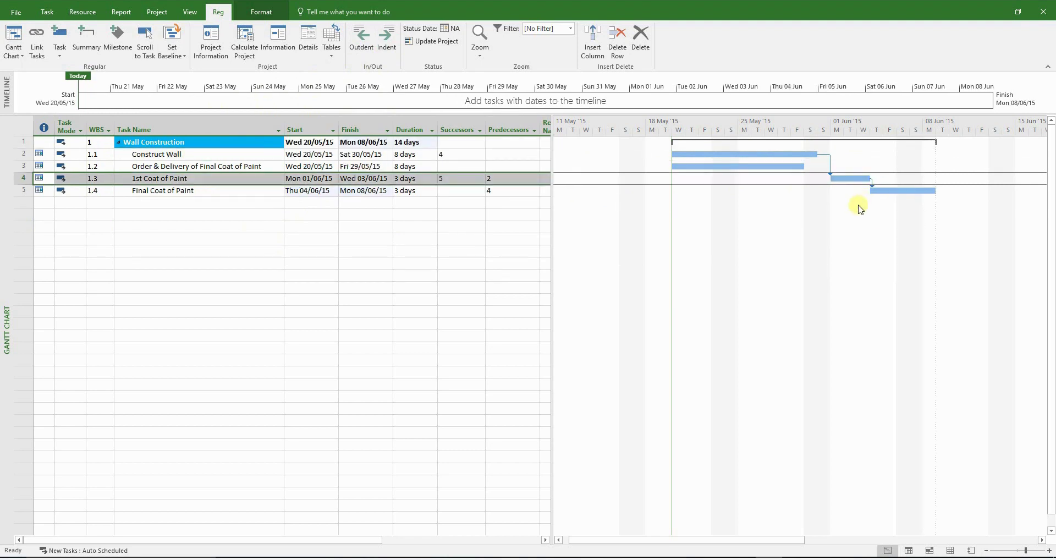
{"action": "left_click", "coordinate": [241, 168]}
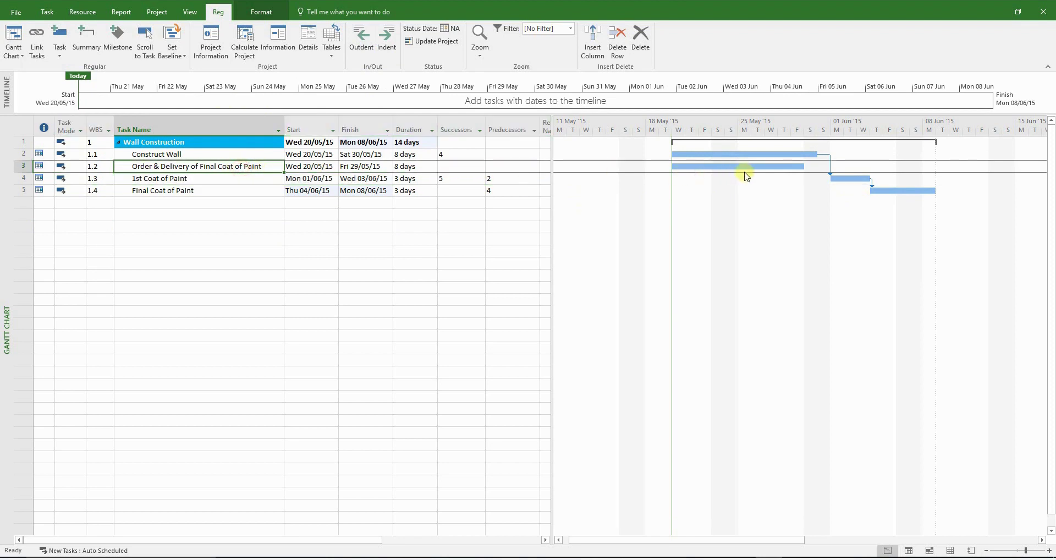
{"action": "left_click_drag", "start_coordinate": [765, 165], "coordinate": [879, 195]}
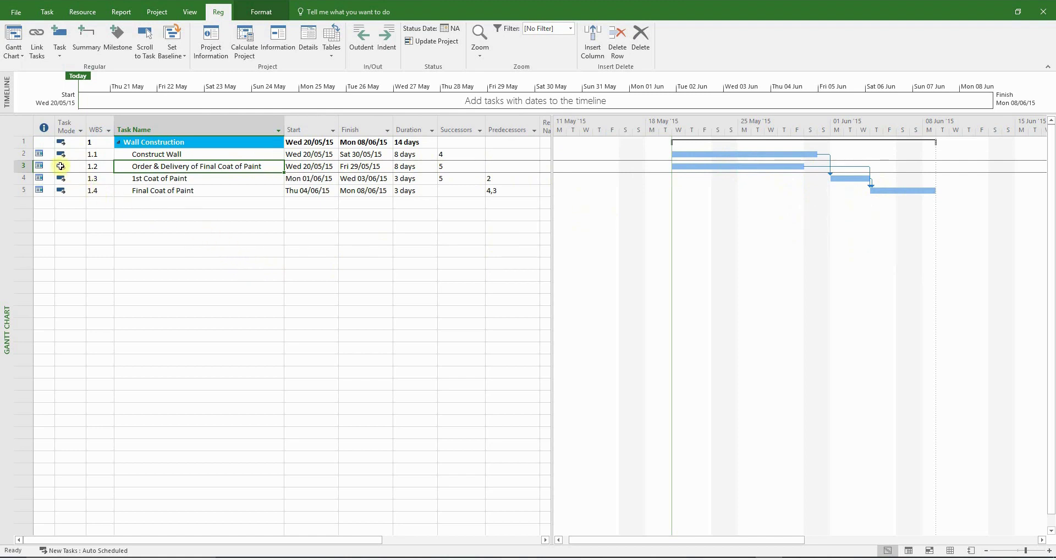
- Set the constraint type of the four tasks from Construct Wall to Final Coat of Paint to As Soon As Possible
{"action": "left_click", "coordinate": [23, 153]}
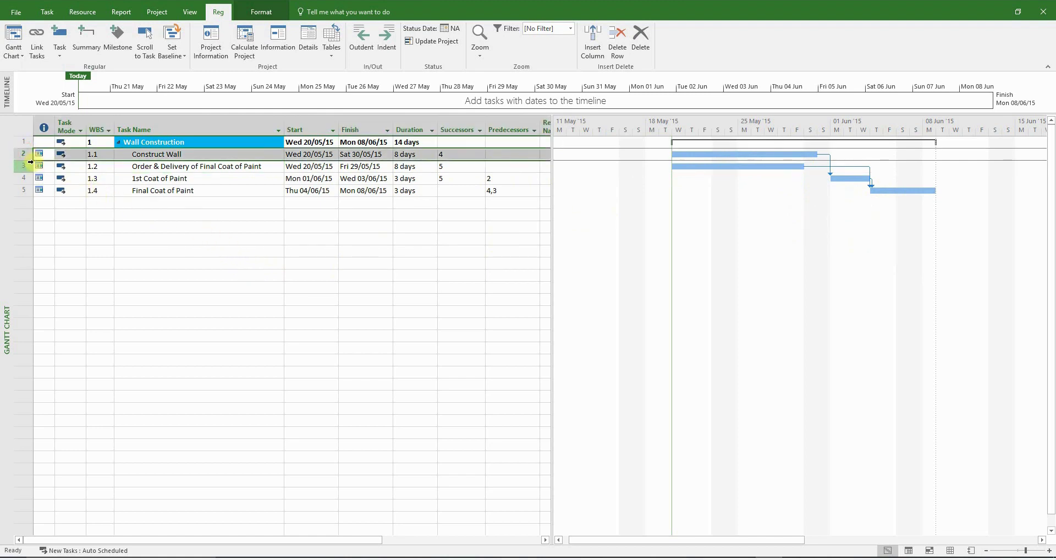
{"action": "left_click", "coordinate": [23, 190], "text": "shift"}
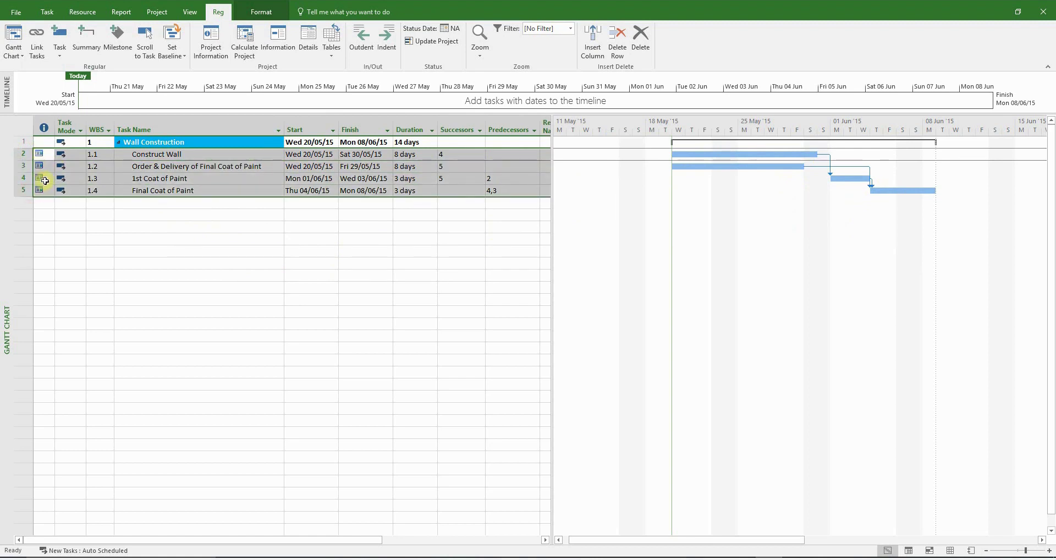
{"action": "right_click", "coordinate": [118, 171]}
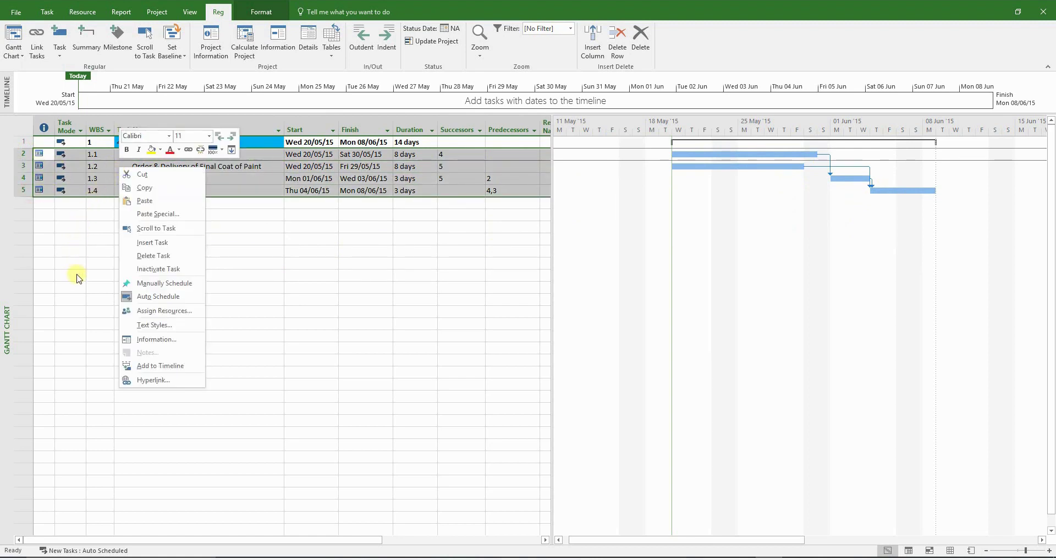
{"action": "left_click", "coordinate": [156, 340]}
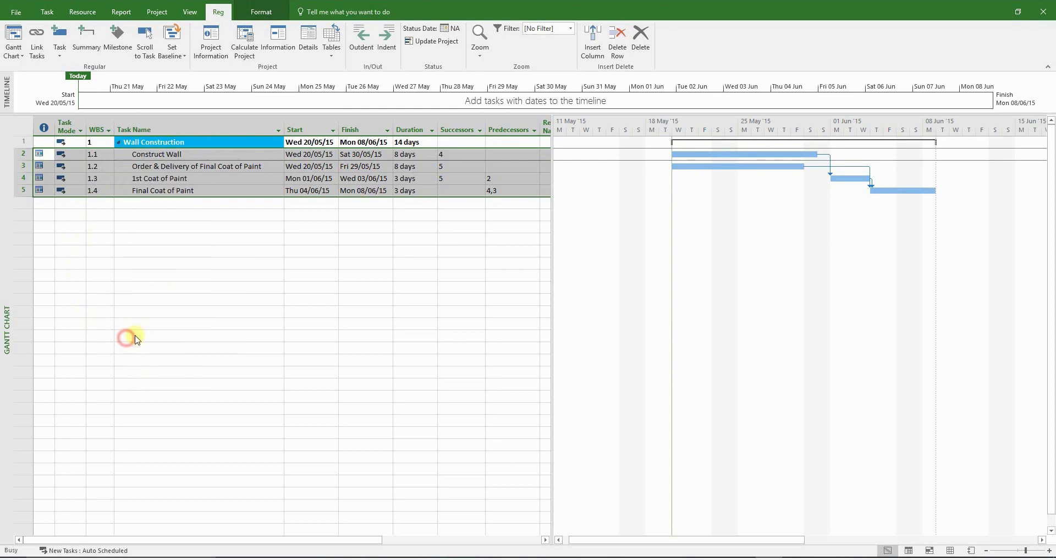
{"action": "left_click", "coordinate": [483, 188]}
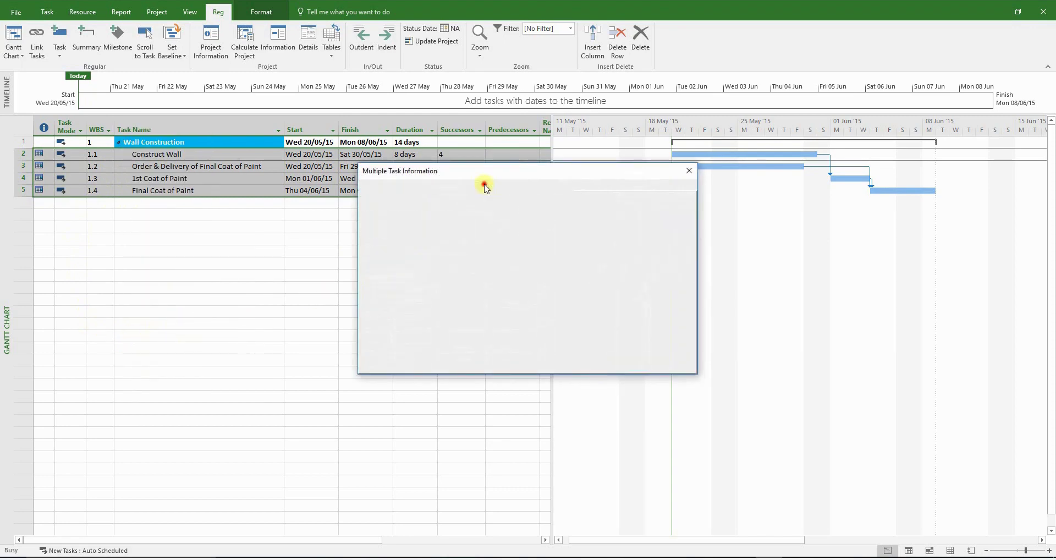
{"action": "left_click", "coordinate": [522, 252]}
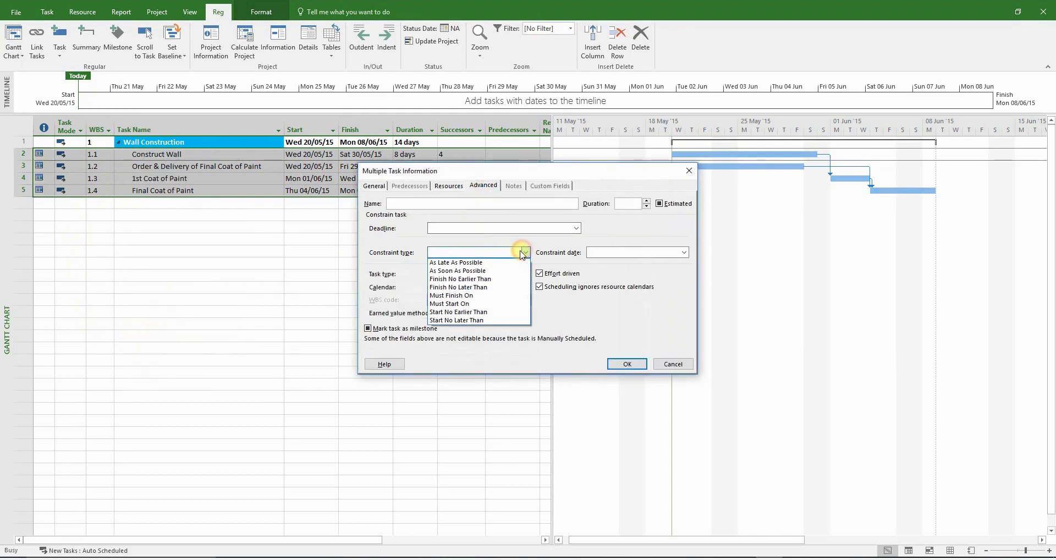
{"action": "left_click", "coordinate": [503, 262]}
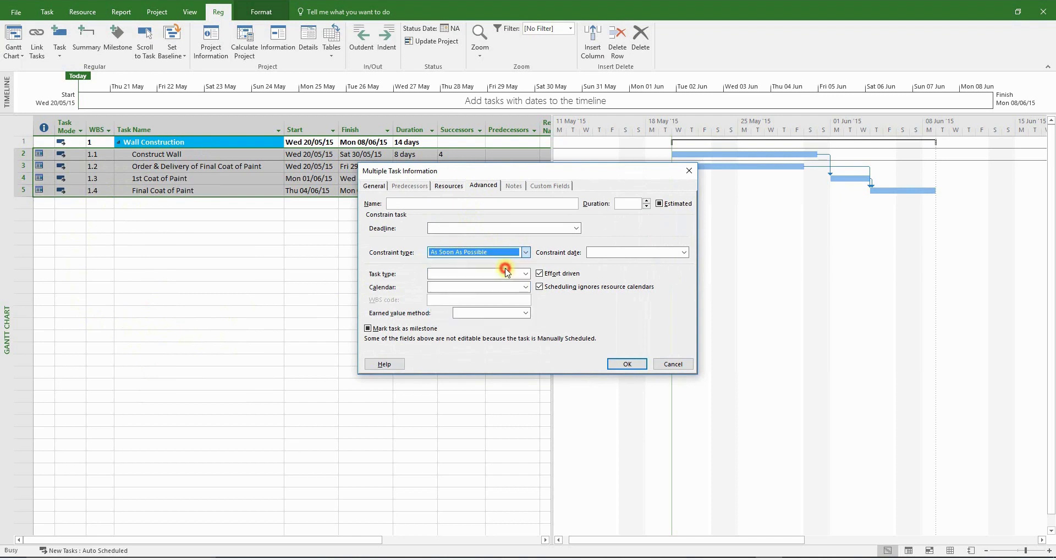
{"action": "left_click", "coordinate": [627, 364]}
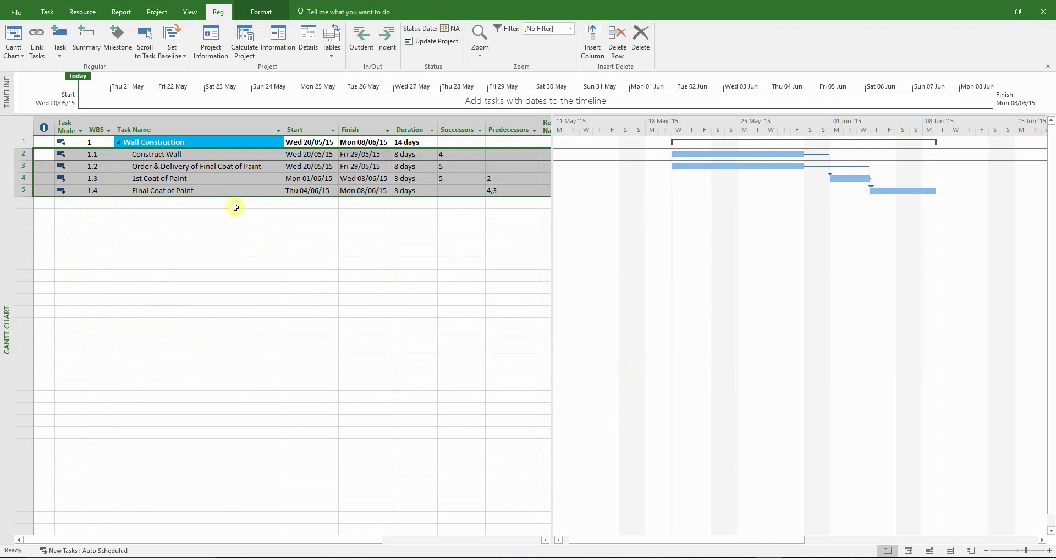
{"action": "left_click", "coordinate": [204, 190]}
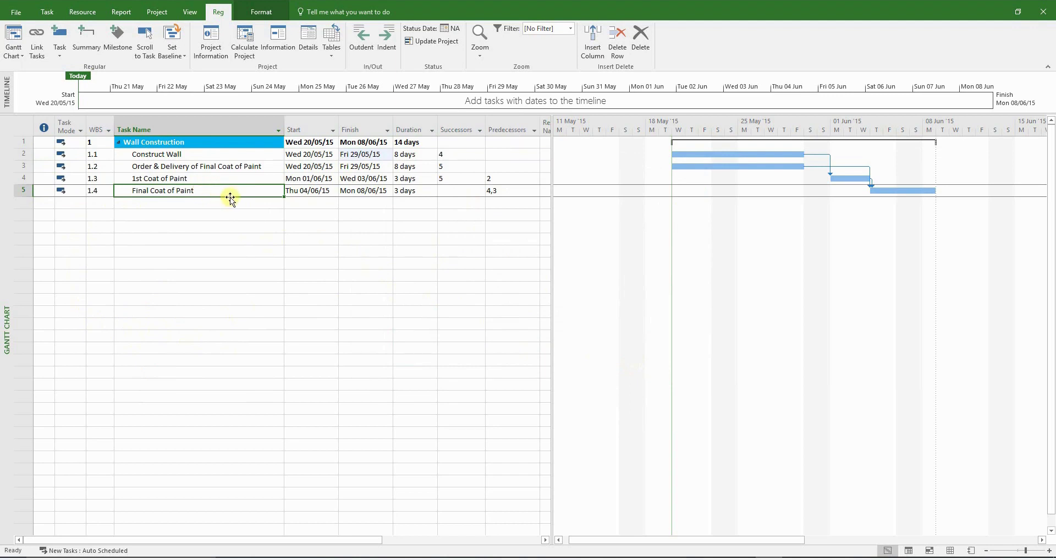
- Examine the pre-delay, delay event and post-delay activities of the "ZERO" delay duration programme in the Excel workbook, and return to Microsoft Project
{"action": "left_click", "coordinate": [237, 161]}
{"action": "left_click", "coordinate": [236, 154]}
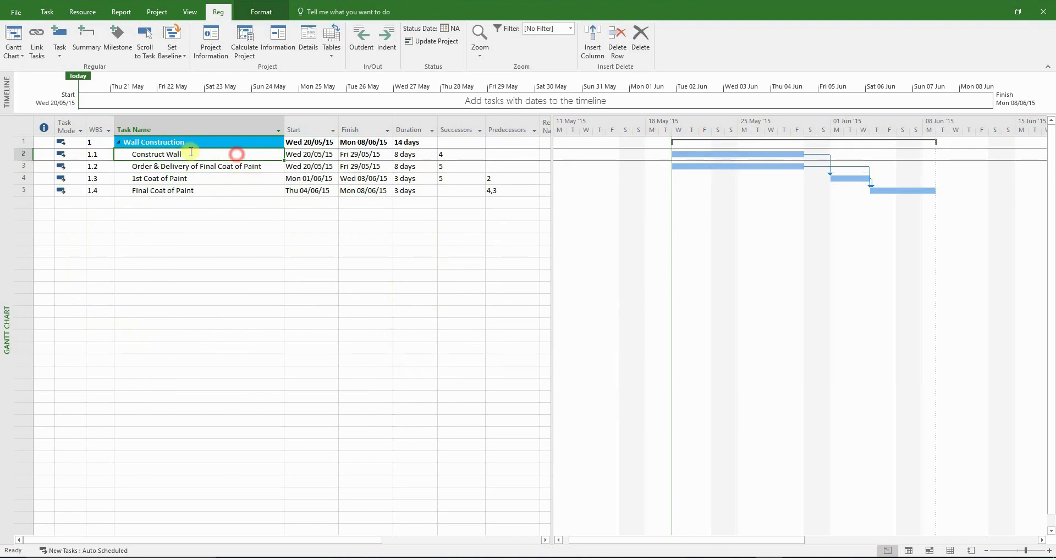
{"action": "left_click", "coordinate": [330, 548]}
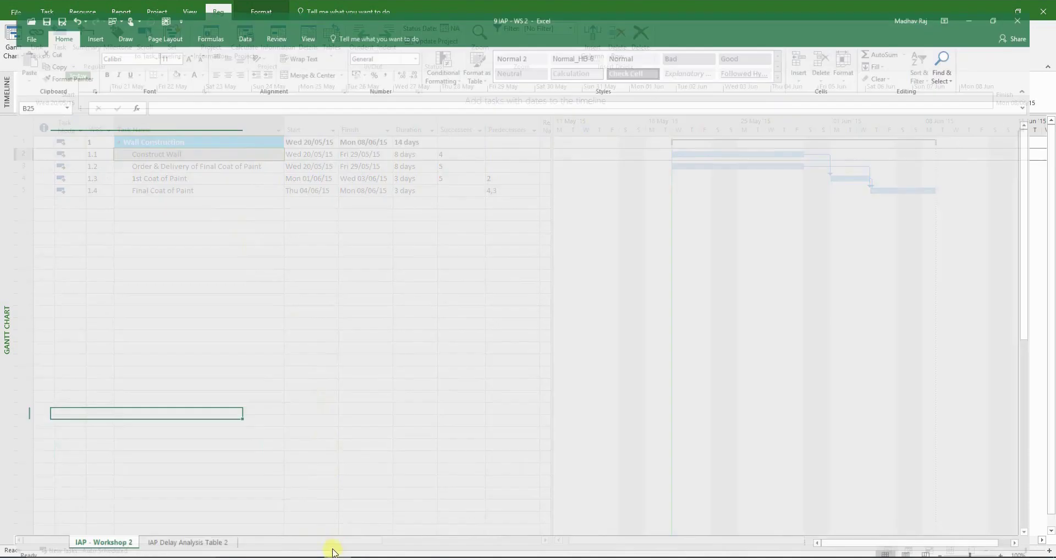
{"action": "scroll", "coordinate": [165, 355], "scroll_direction": "down", "scroll_amount": 2}
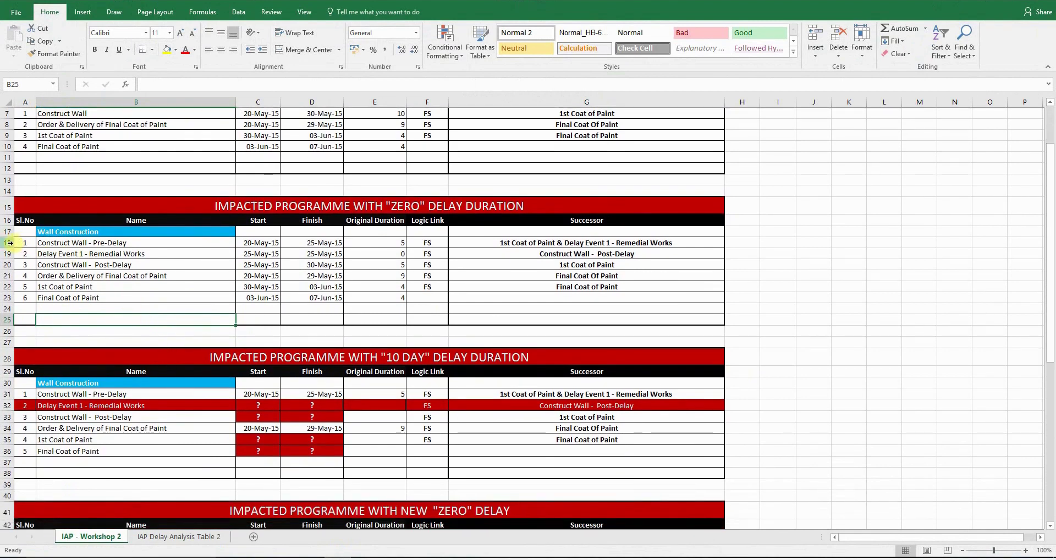
{"action": "left_click", "coordinate": [9, 242]}
{"action": "left_click_drag", "start_coordinate": [14, 251], "coordinate": [11, 272]}
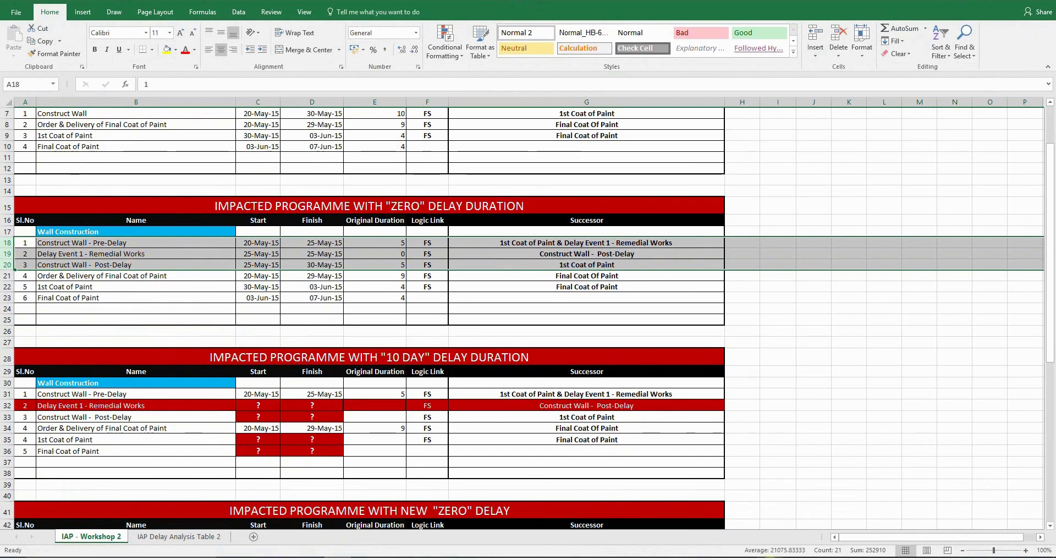
{"action": "key", "text": "alt+Tab"}
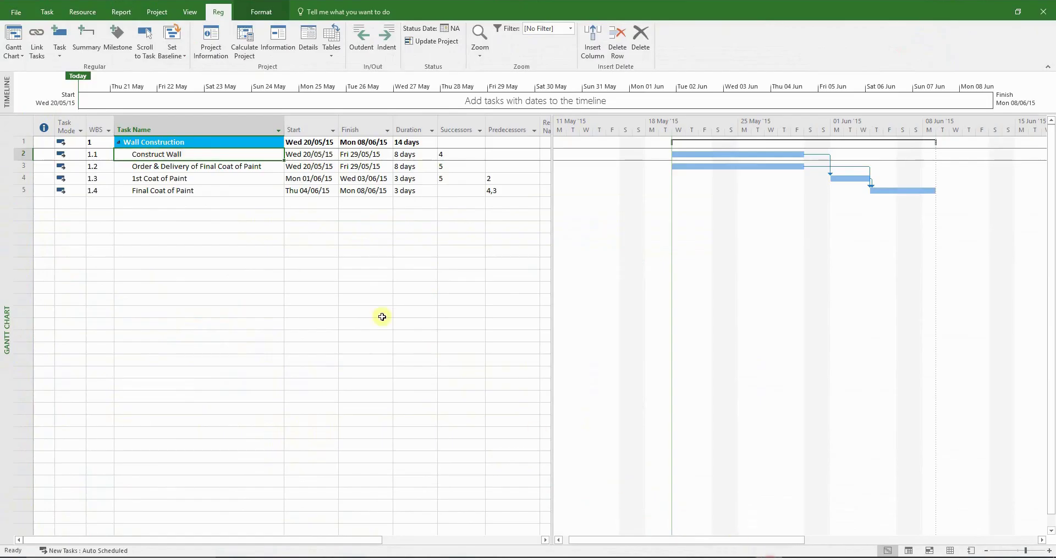
- Insert three new tasks between Construct Wall and Order & Delivery of Final Coat of Paint
{"action": "left_click", "coordinate": [185, 167]}
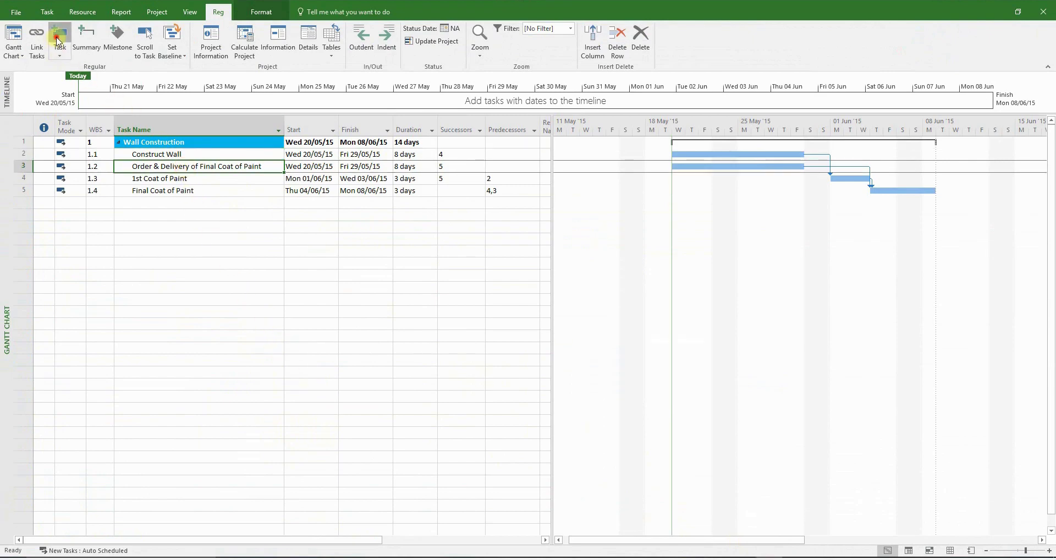
{"action": "left_click", "coordinate": [58, 40]}
{"action": "left_click", "coordinate": [58, 40]}
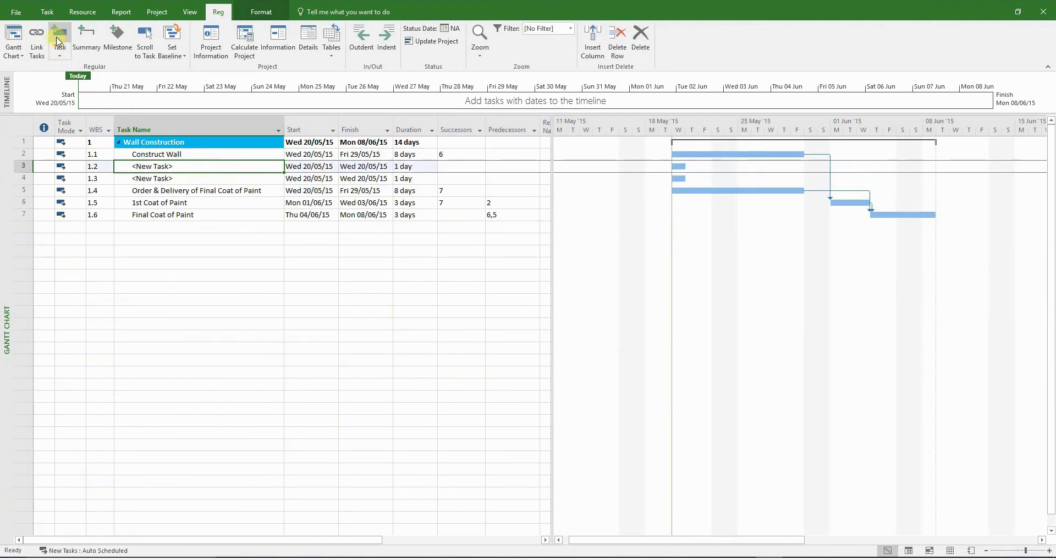
{"action": "left_click", "coordinate": [58, 40]}
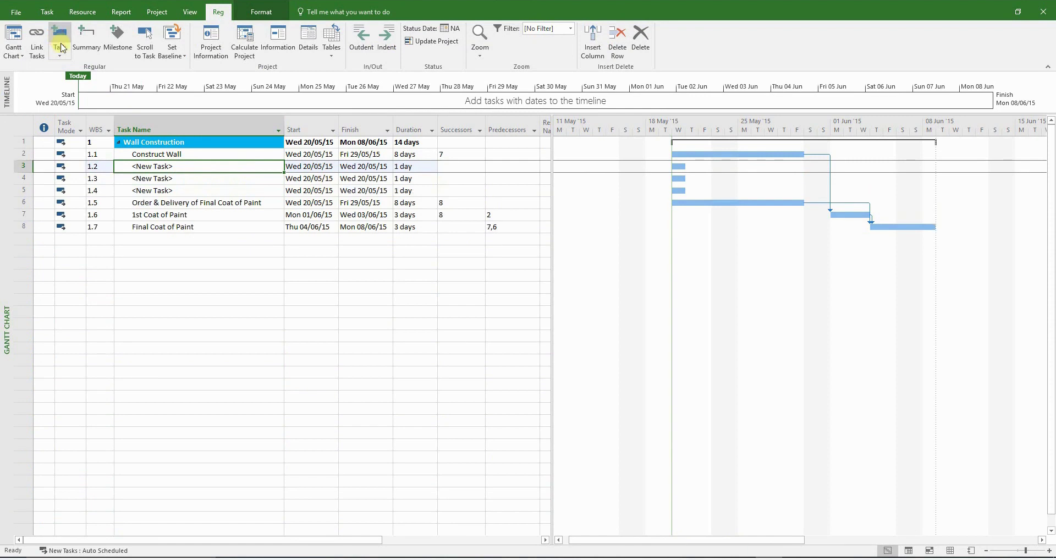
{"action": "left_click", "coordinate": [198, 259]}
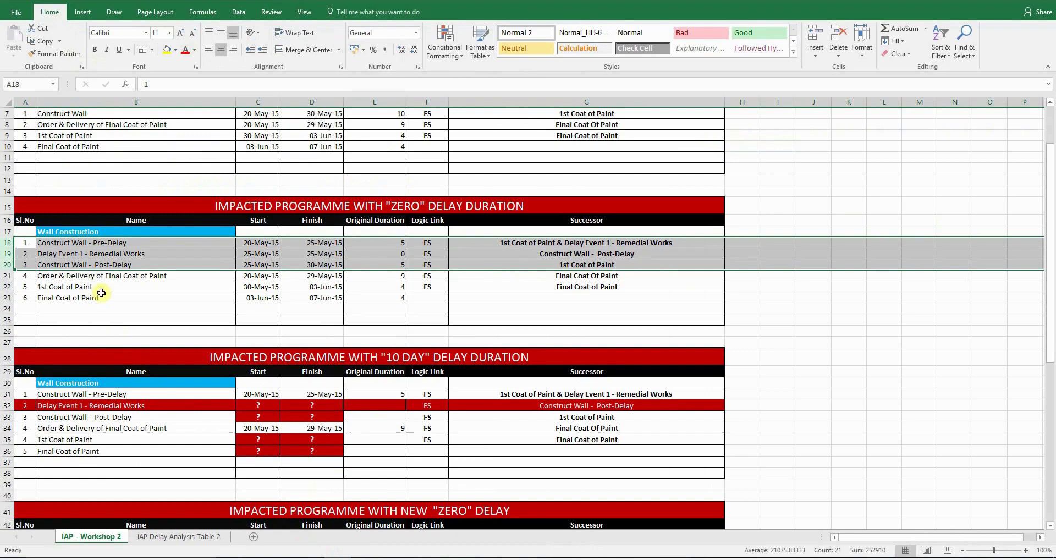
- In the Excel workbook's "ZERO" delay duration table, copy the names from Construct Wall - Pre-Delay to Construct Wall - Post-Delay
{"action": "left_click", "coordinate": [110, 243]}
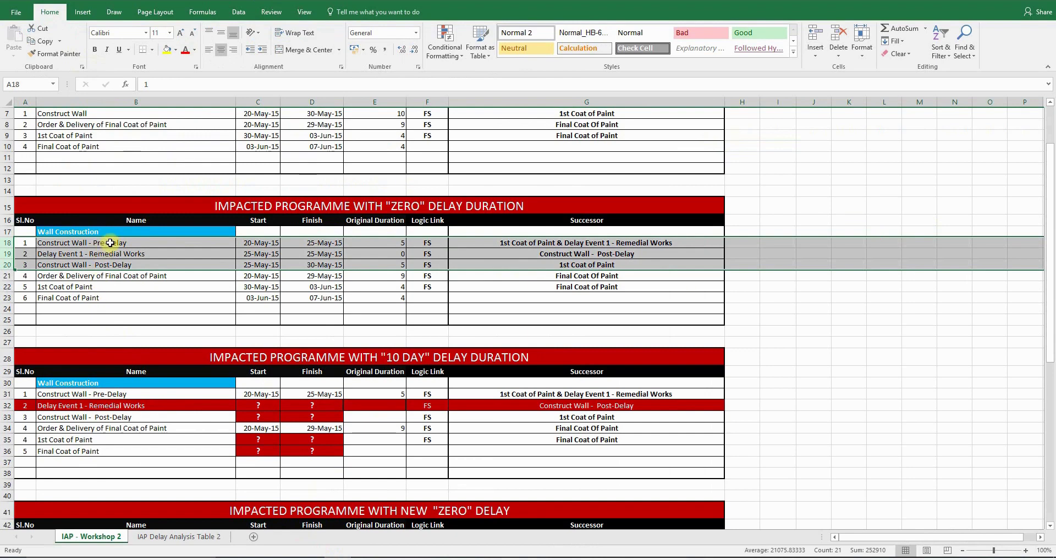
{"action": "left_click_drag", "start_coordinate": [111, 242], "coordinate": [126, 262]}
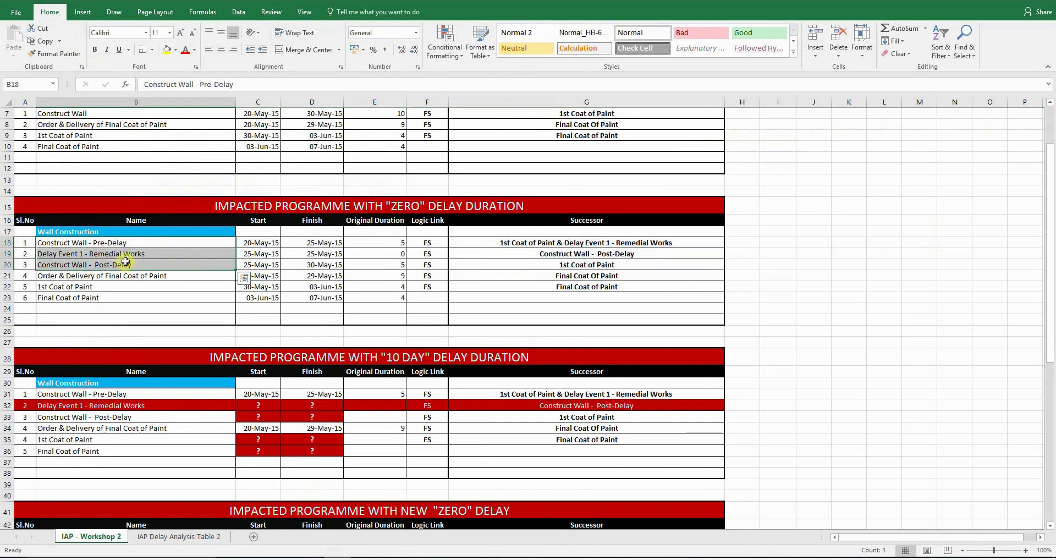
{"action": "right_click", "coordinate": [137, 255]}
{"action": "left_click", "coordinate": [159, 269]}
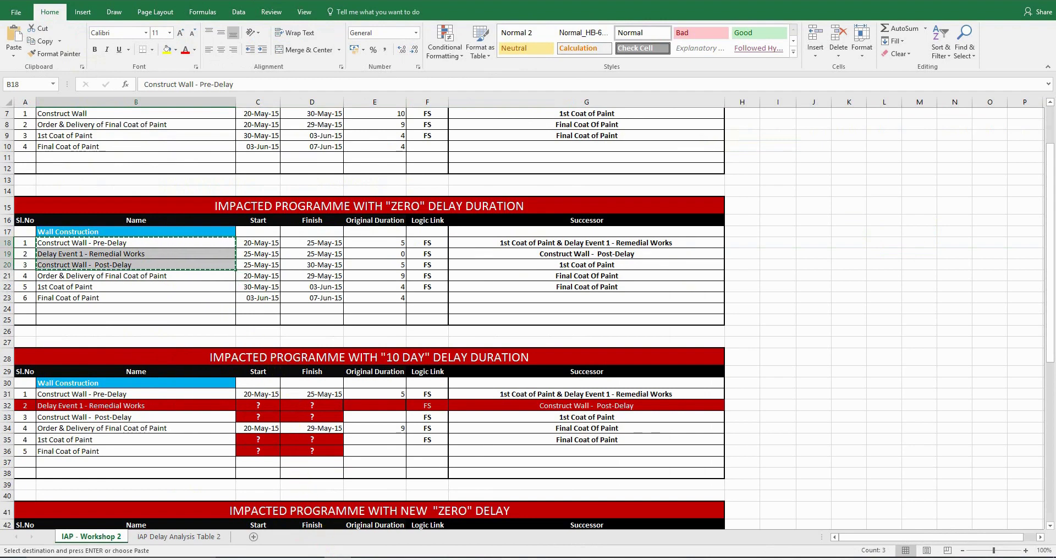
- Paste the three copied activity names over the new tasks in Microsoft Project, starting at the task directly below Construct Wall
{"action": "left_click", "coordinate": [766, 554]}
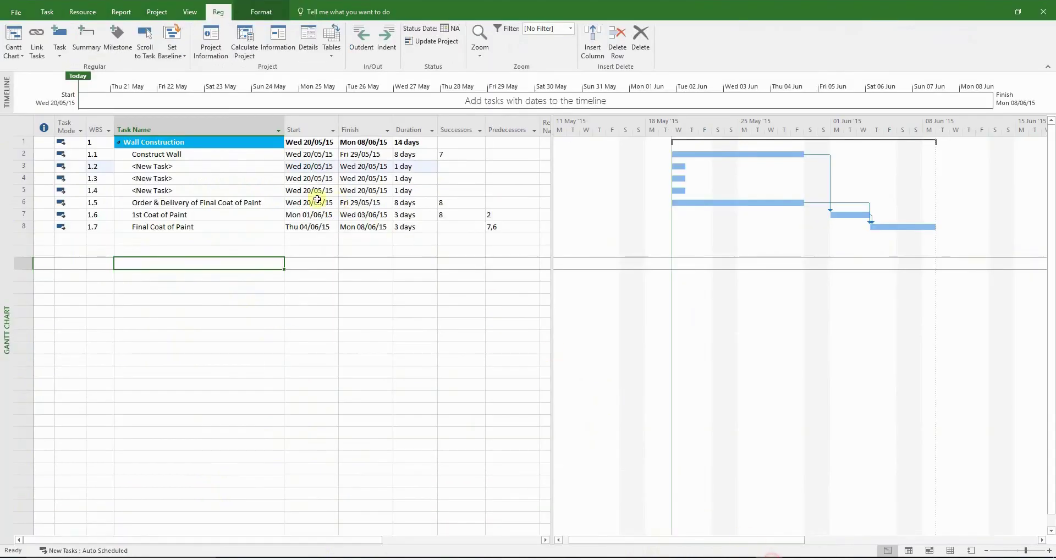
{"action": "left_click", "coordinate": [236, 172]}
{"action": "right_click", "coordinate": [236, 172]}
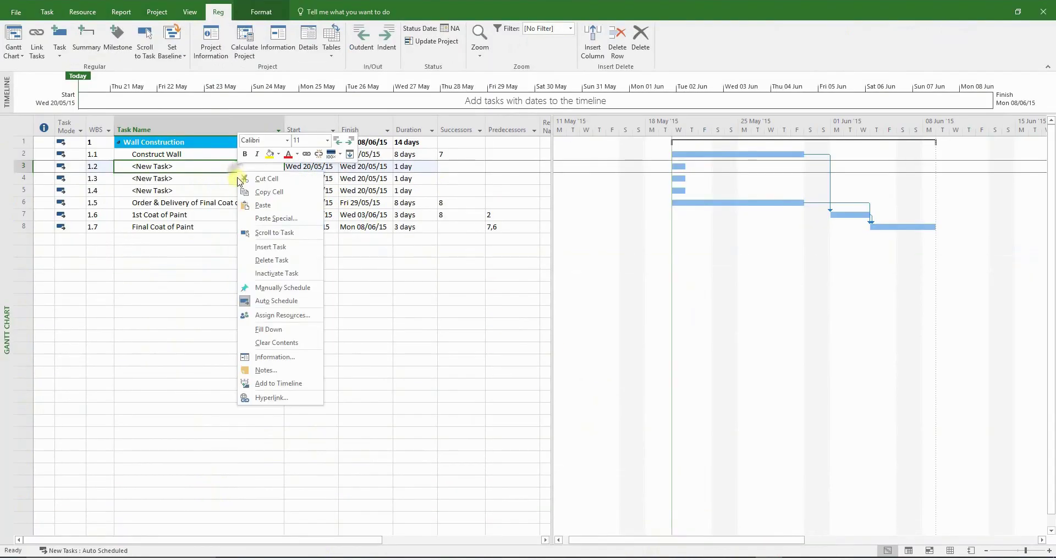
{"action": "left_click", "coordinate": [259, 208]}
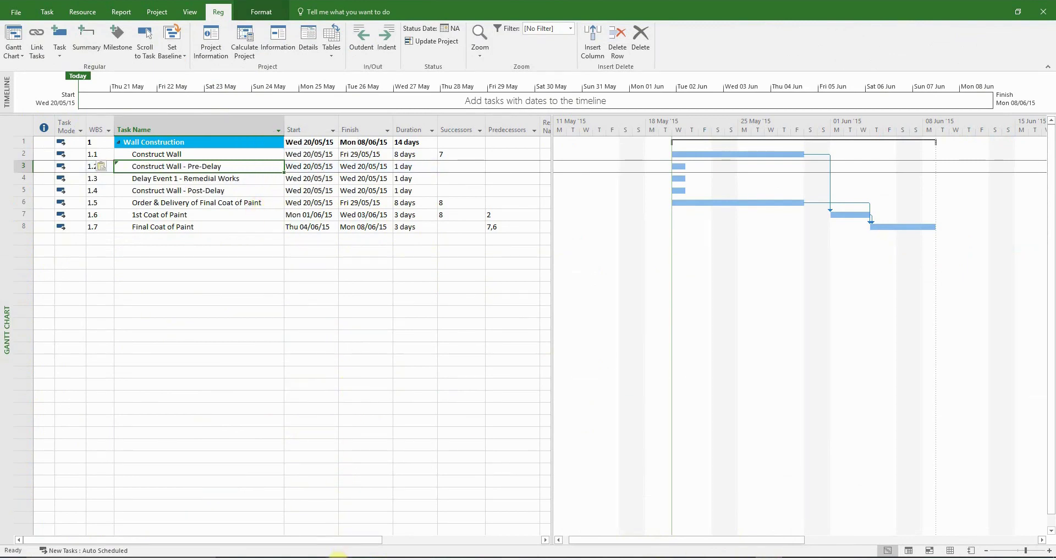
- Check the start and finish dates of Delay Event 1 - Remedial Works in the Excel workbook's "ZERO" delay duration table
{"action": "left_click", "coordinate": [338, 556]}
{"action": "left_click", "coordinate": [215, 439]}
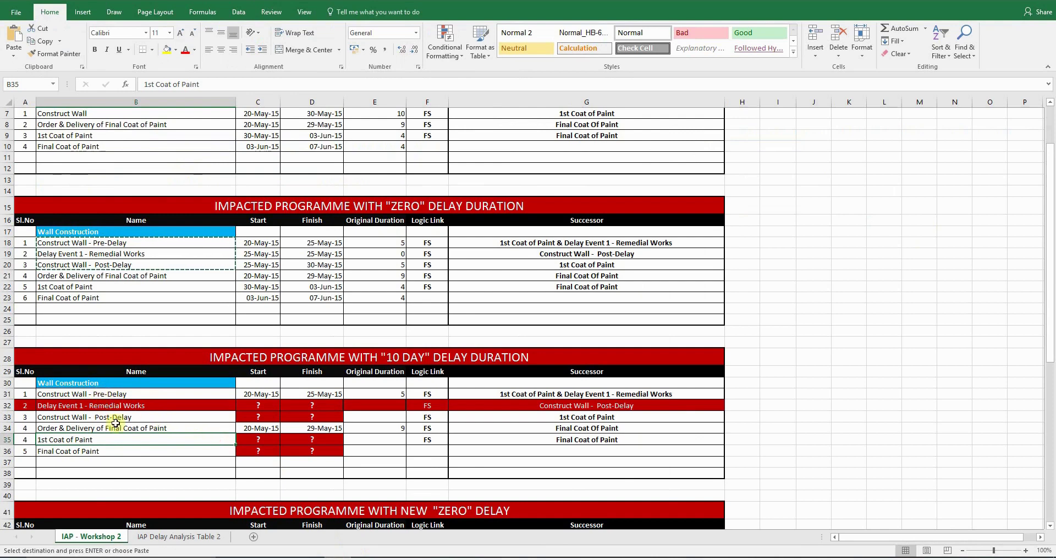
{"action": "scroll", "coordinate": [204, 314], "scroll_direction": "up", "scroll_amount": 1}
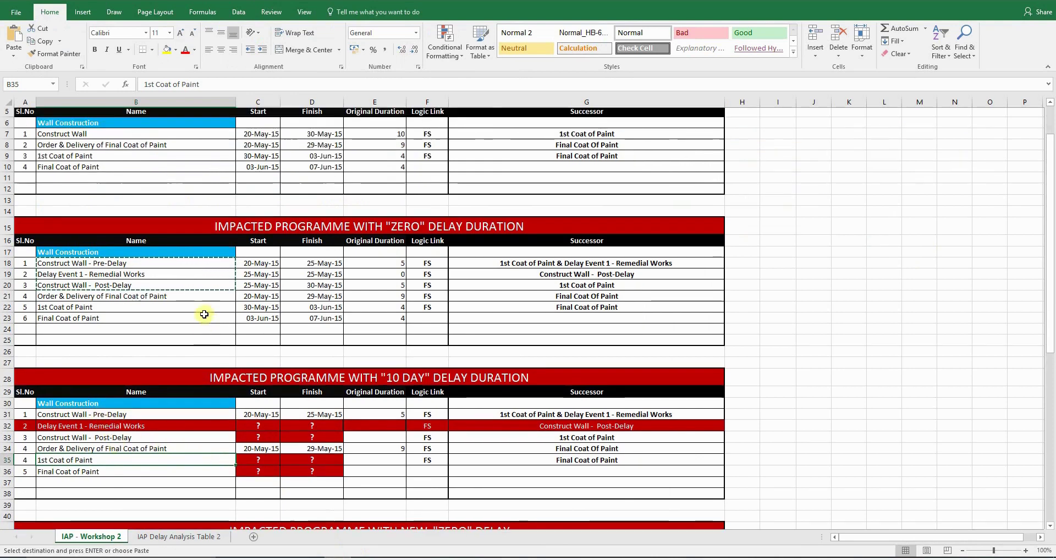
{"action": "scroll", "coordinate": [204, 314], "scroll_direction": "up", "scroll_amount": 1}
{"action": "left_click", "coordinate": [252, 293]}
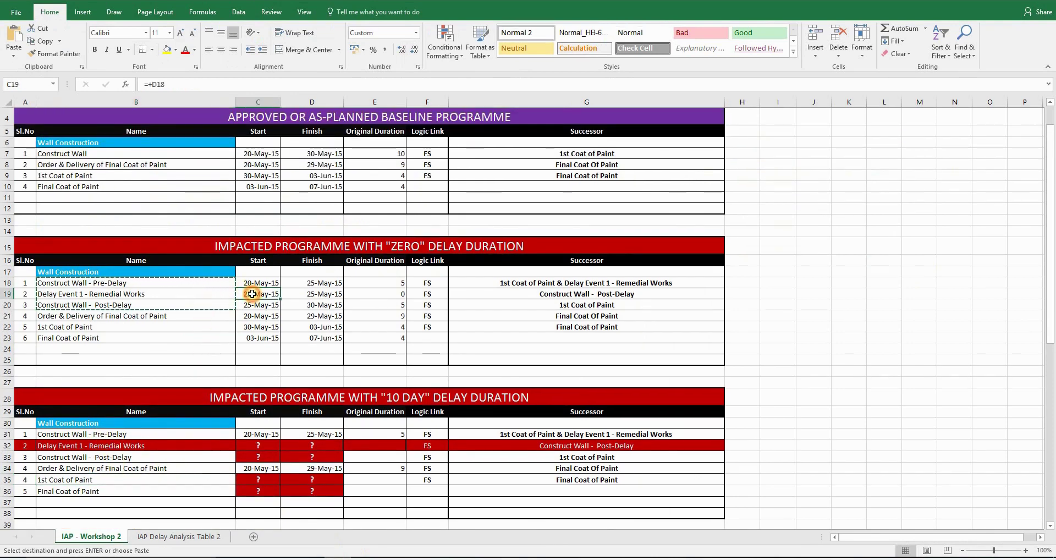
{"action": "left_click_drag", "start_coordinate": [259, 295], "coordinate": [304, 295]}
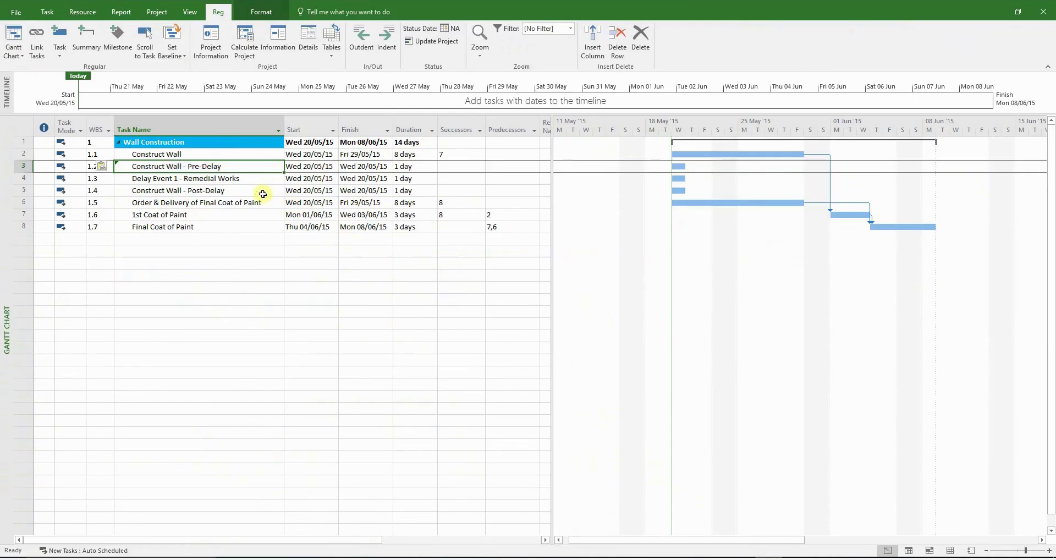
- In Microsoft Project, set the Delay Event 1 - Remedial Works start to Mon 25/05/15 and its duration to 0 days
{"action": "left_click", "coordinate": [315, 178]}
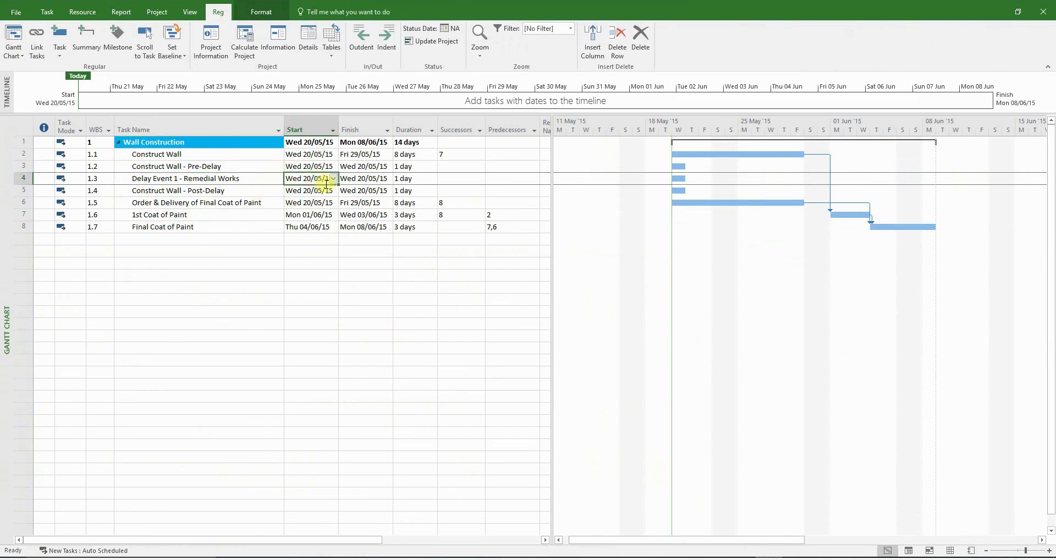
{"action": "left_click", "coordinate": [332, 180]}
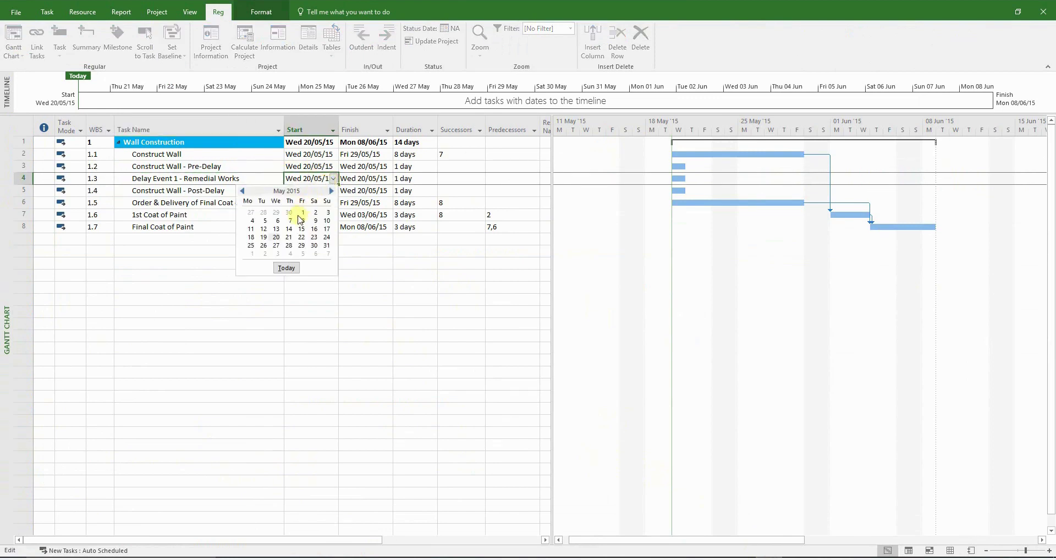
{"action": "left_click", "coordinate": [249, 245]}
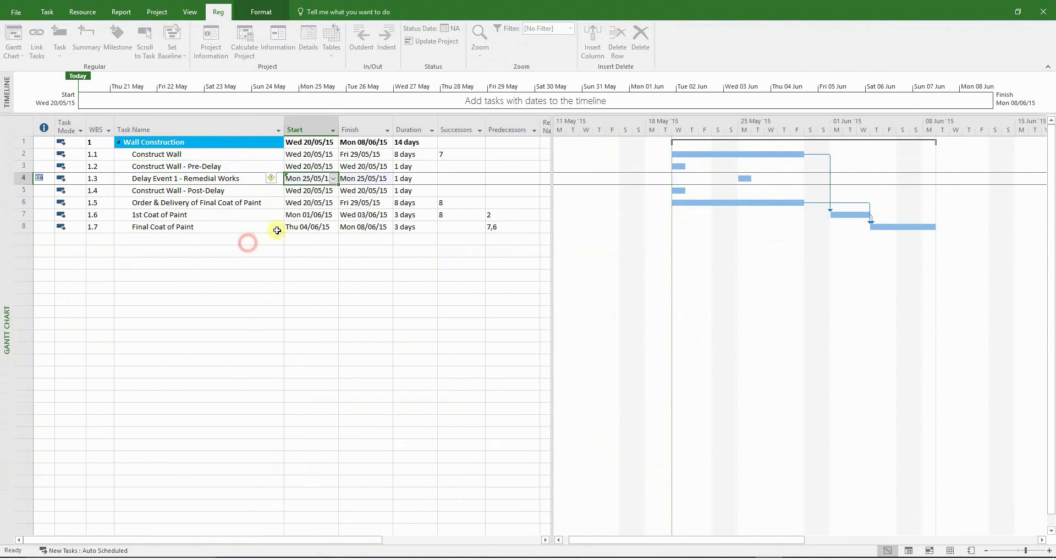
{"action": "left_click", "coordinate": [402, 178]}
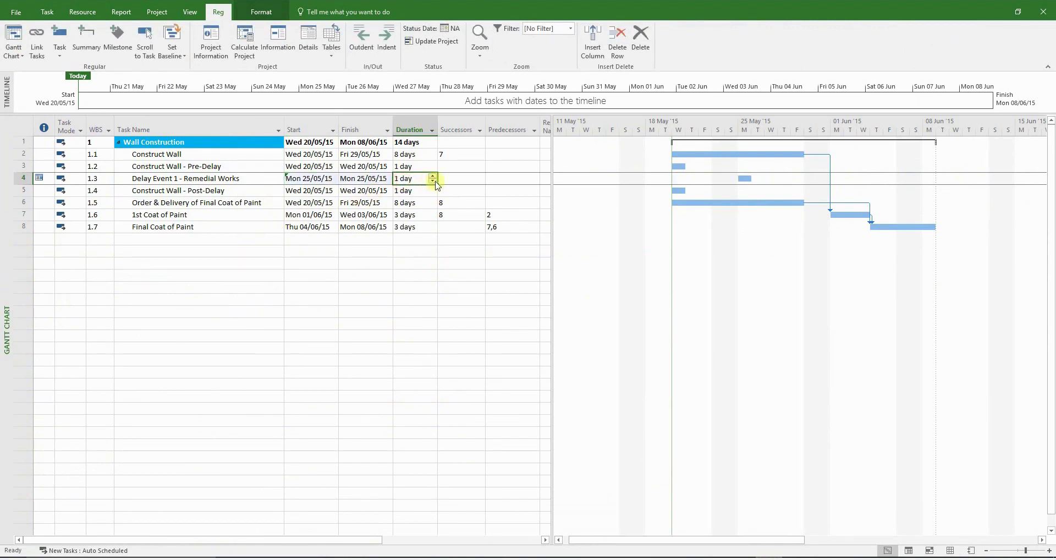
{"action": "left_click", "coordinate": [434, 182]}
- Set the Construct Wall - Pre-Delay finish to Mon 25/05/15 and keep the finish-no-earlier-than constraint
{"action": "left_click", "coordinate": [307, 166]}
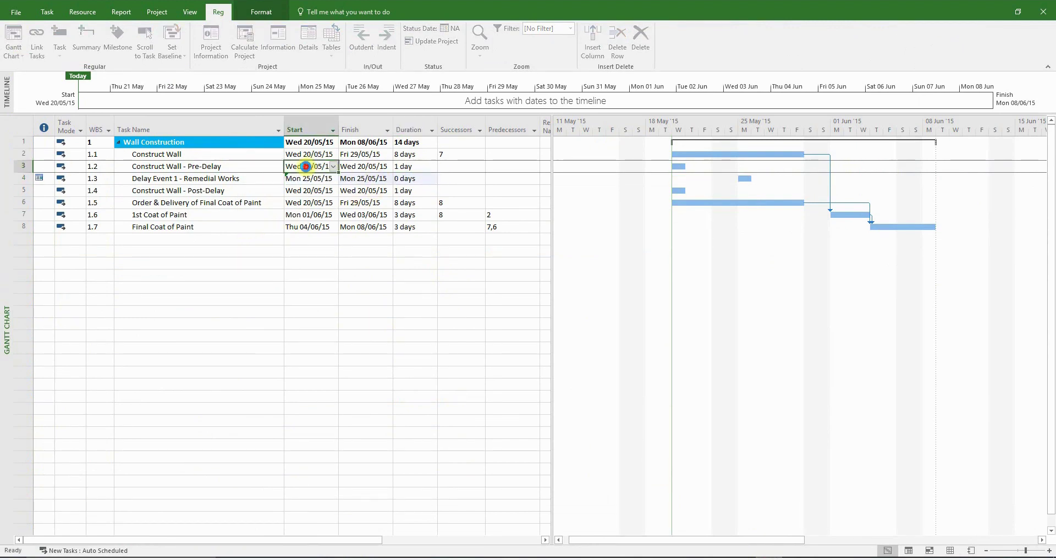
{"action": "left_click", "coordinate": [362, 166]}
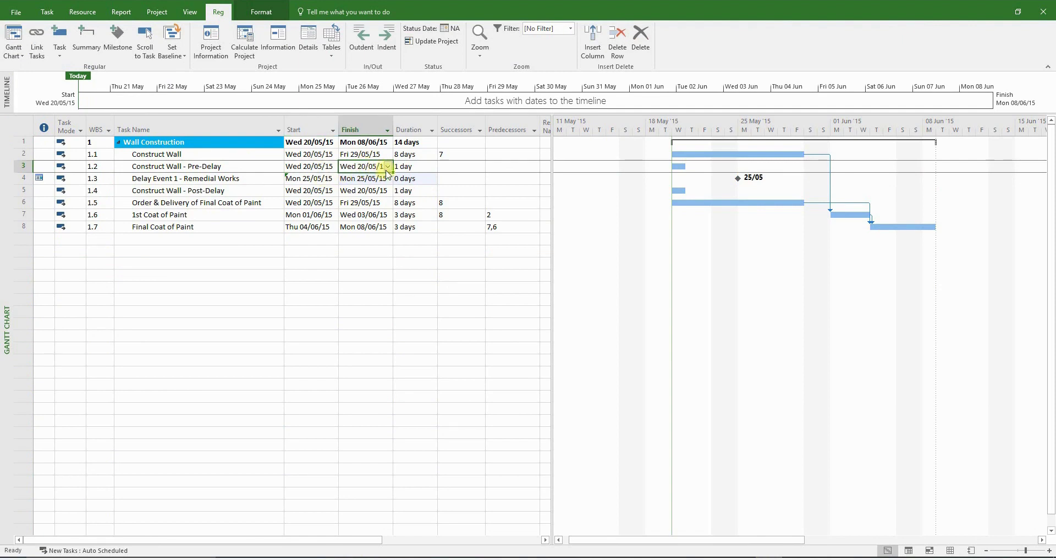
{"action": "left_click", "coordinate": [388, 166]}
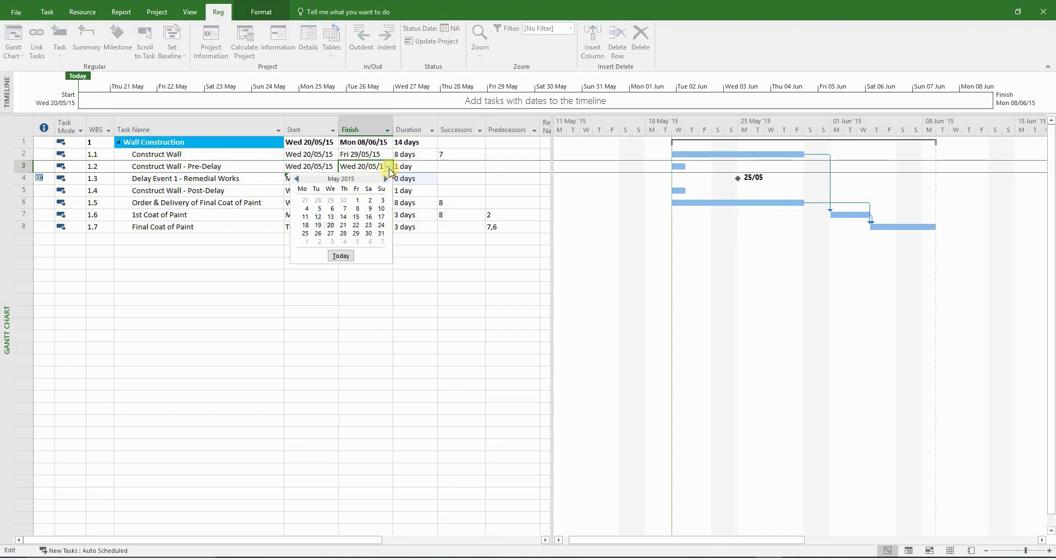
{"action": "left_click", "coordinate": [306, 233]}
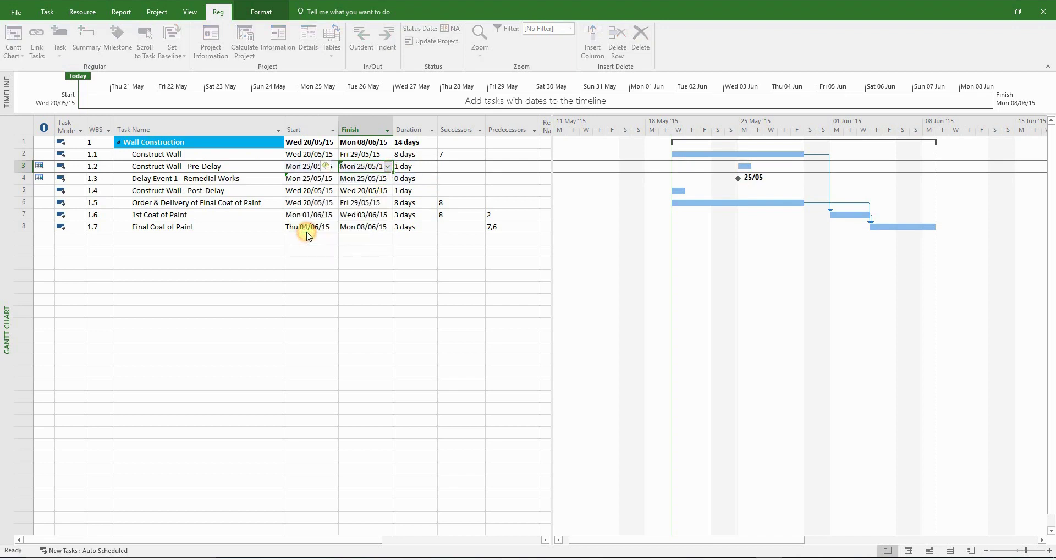
{"action": "left_click", "coordinate": [334, 169]}
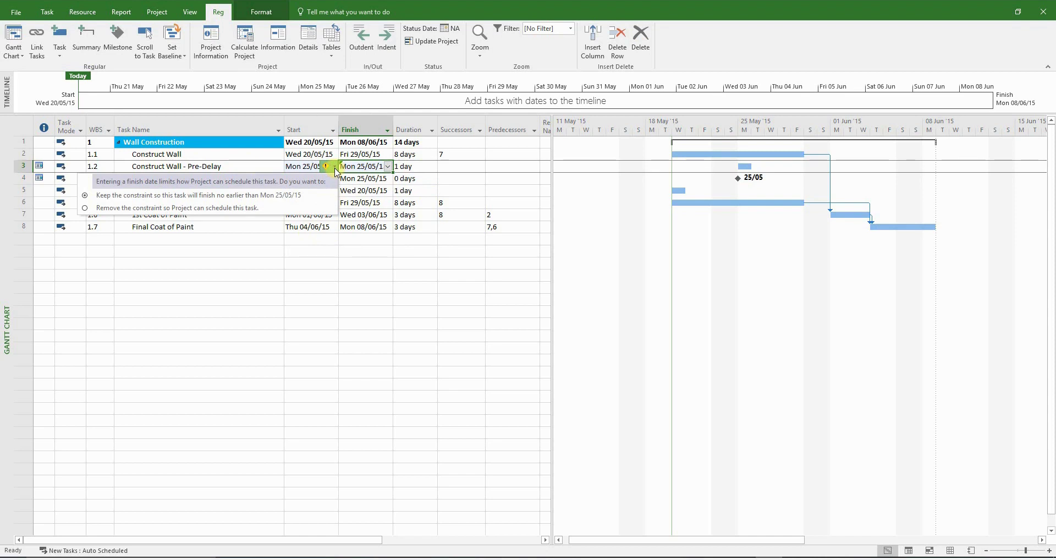
{"action": "left_click", "coordinate": [334, 168]}
{"action": "left_click", "coordinate": [334, 167]}
{"action": "left_click", "coordinate": [253, 193]}
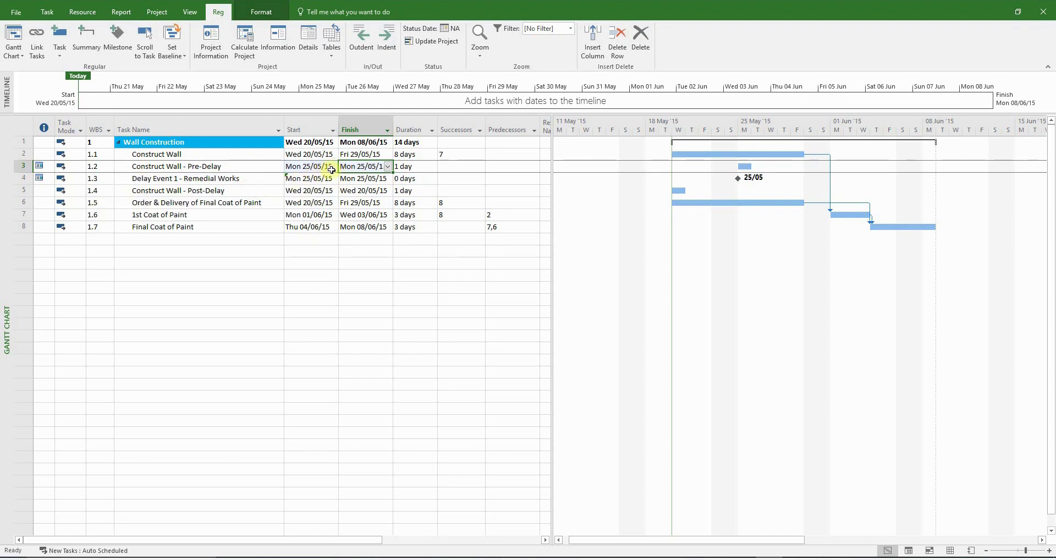
- Set the start of Construct Wall - Pre-Delay to Wed 20/05/15
{"action": "left_click", "coordinate": [332, 170]}
{"action": "left_click", "coordinate": [332, 169]}
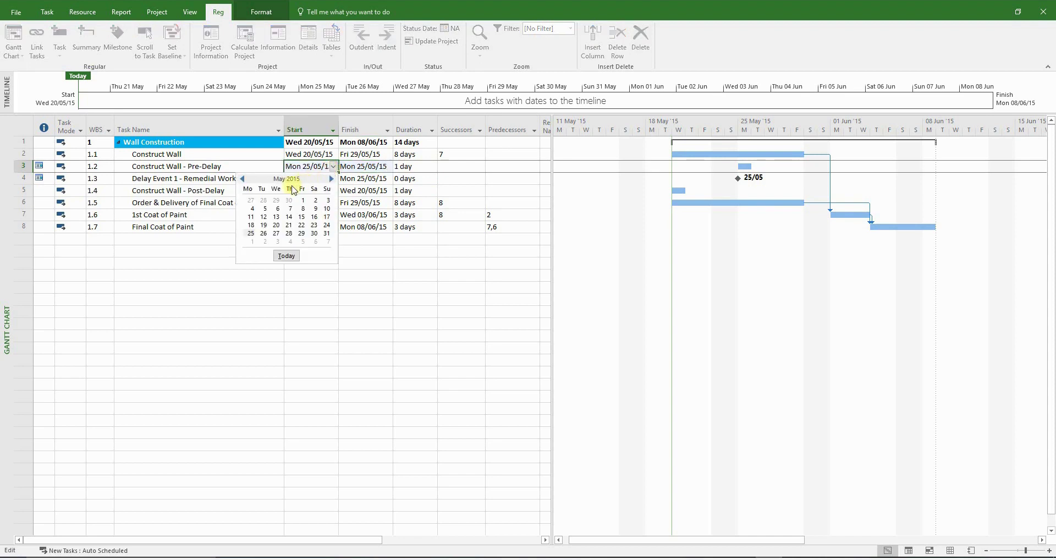
{"action": "left_click", "coordinate": [278, 227]}
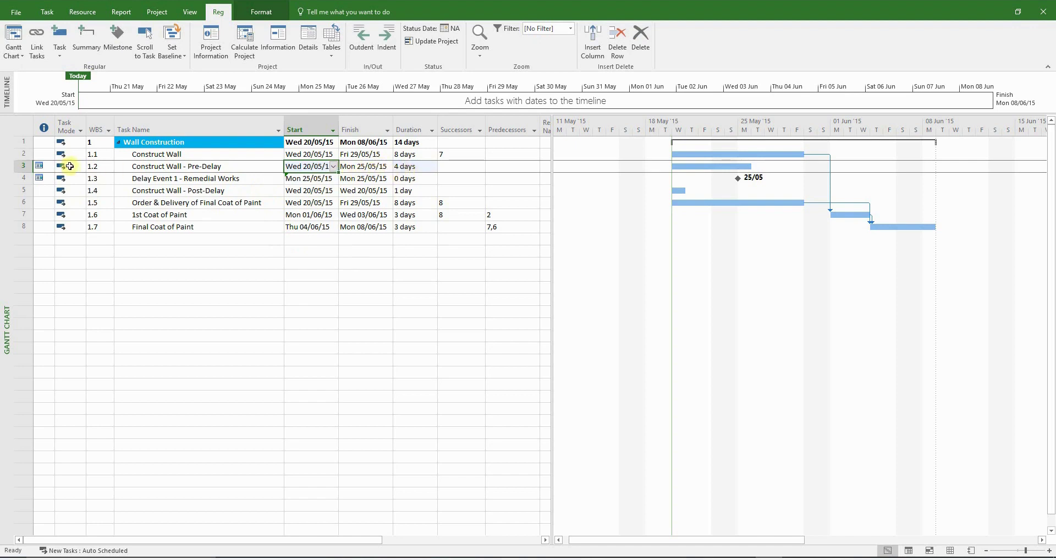
{"action": "mouse_move", "coordinate": [39, 168]}
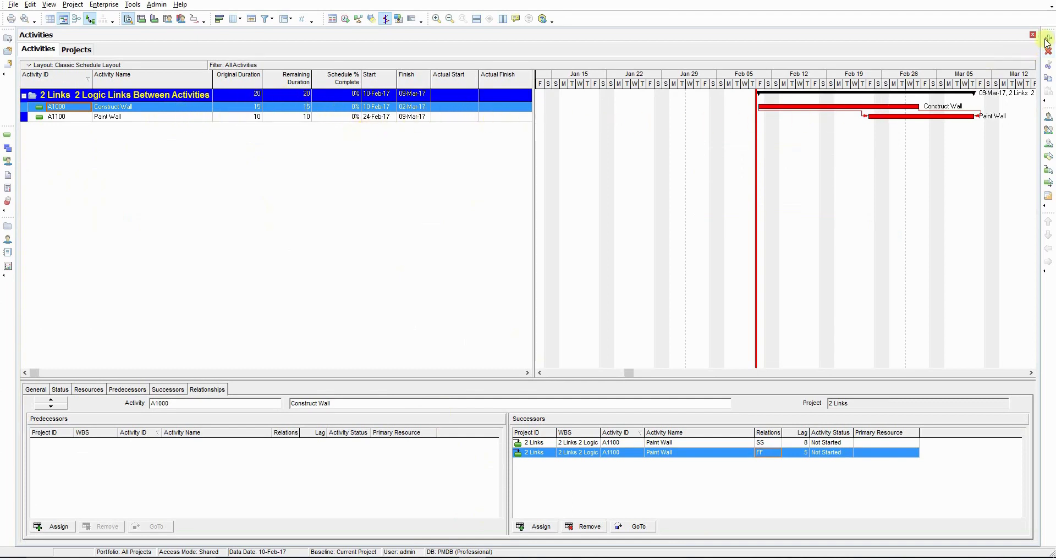
- In Primavera P6, add three new activities between Construct Wall and Paint Wall
{"action": "left_click", "coordinate": [1046, 40]}
{"action": "left_click", "coordinate": [1046, 39]}
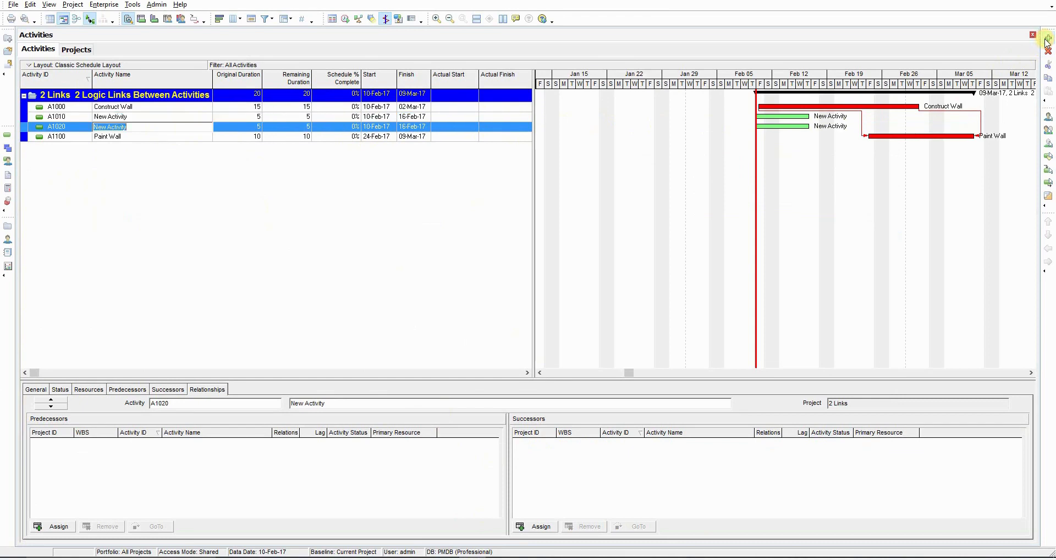
{"action": "left_click", "coordinate": [1046, 39]}
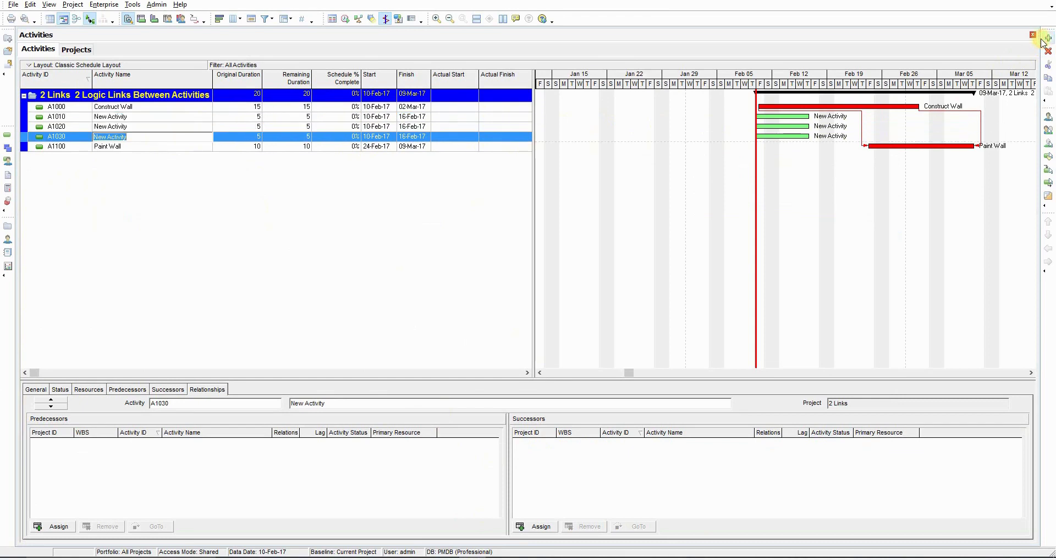
{"action": "left_click", "coordinate": [220, 179]}
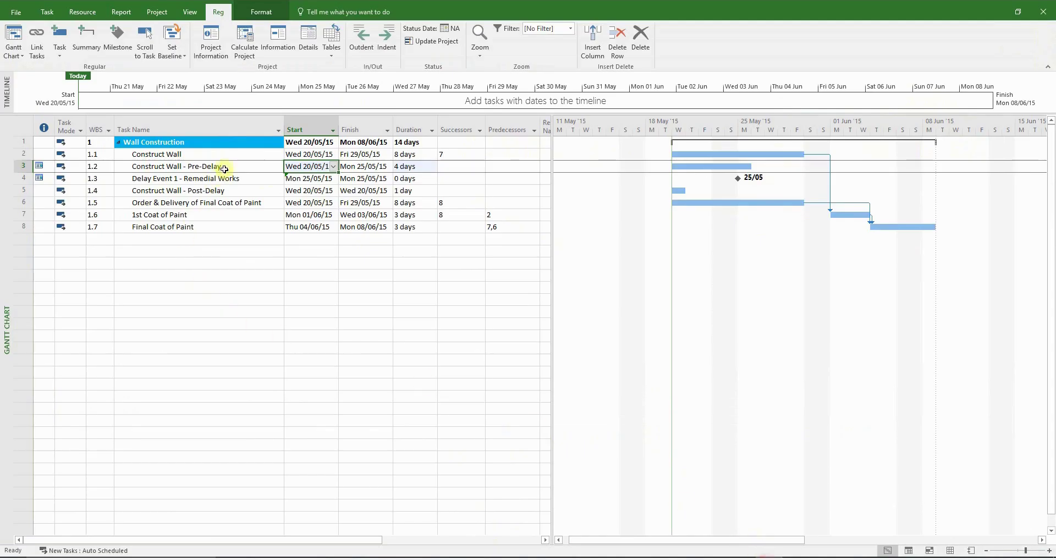
- In Microsoft Project, copy the task name Construct Wall - Pre-Delay from its task information and close the dialog
{"action": "left_click", "coordinate": [226, 167]}
{"action": "double_click", "coordinate": [227, 168]}
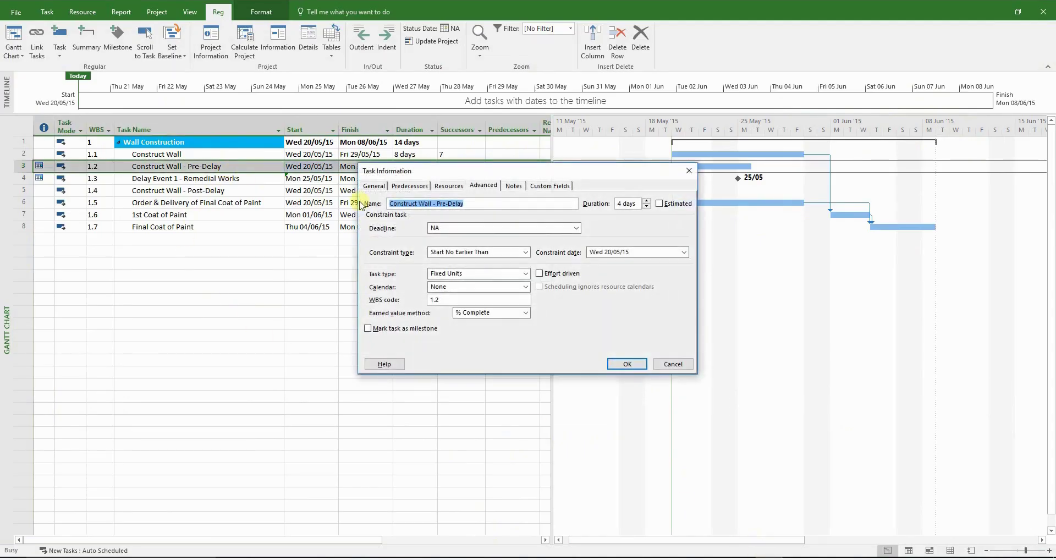
{"action": "right_click", "coordinate": [451, 204]}
{"action": "left_click", "coordinate": [435, 223]}
{"action": "left_click", "coordinate": [627, 364]}
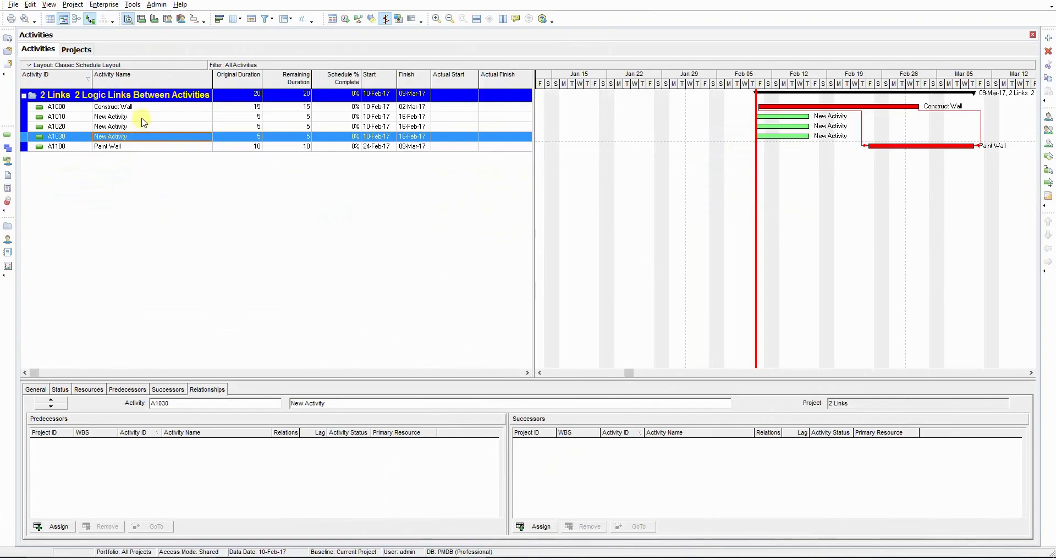
- In Primavera P6, paste the copied Construct Wall - Pre-Delay name over the name of activity A1010
{"action": "left_click", "coordinate": [142, 117]}
{"action": "left_click", "coordinate": [153, 120]}
{"action": "right_click", "coordinate": [154, 117]}
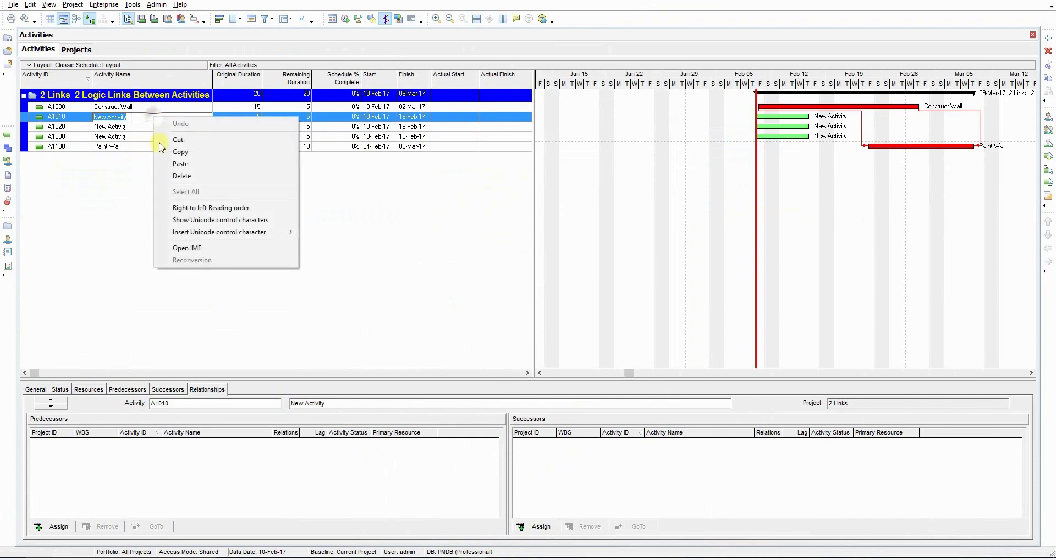
{"action": "left_click", "coordinate": [172, 164]}
{"action": "left_click", "coordinate": [207, 169]}
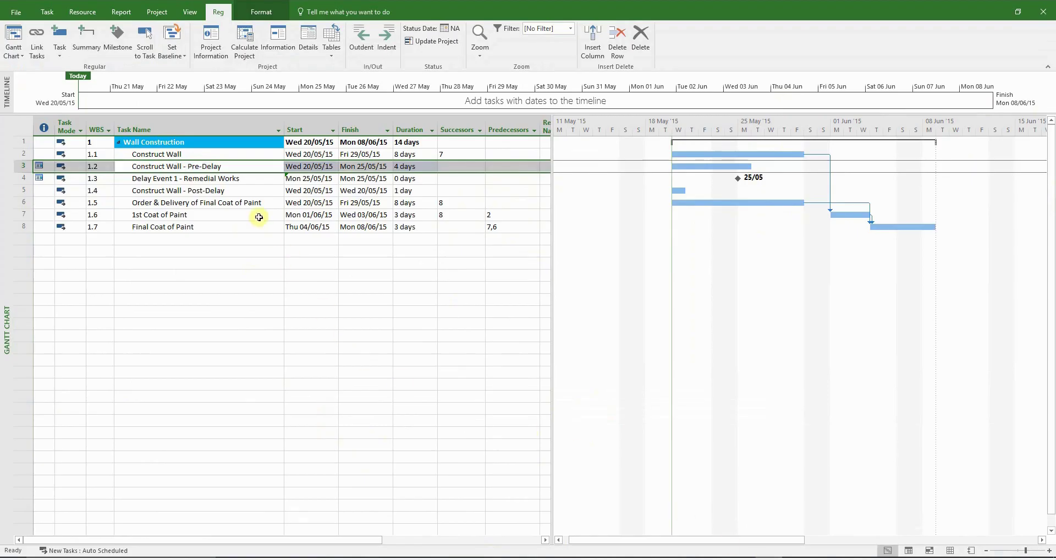
- In Microsoft Project, copy the name Delay Event 1 - Remedial Works from its task information and close the dialog
{"action": "left_click", "coordinate": [240, 178]}
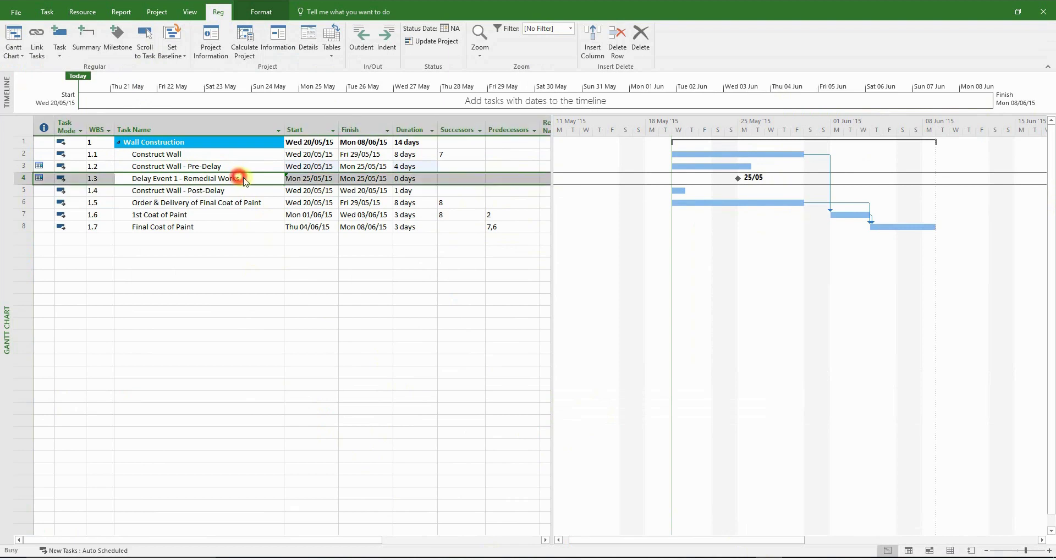
{"action": "double_click", "coordinate": [241, 178]}
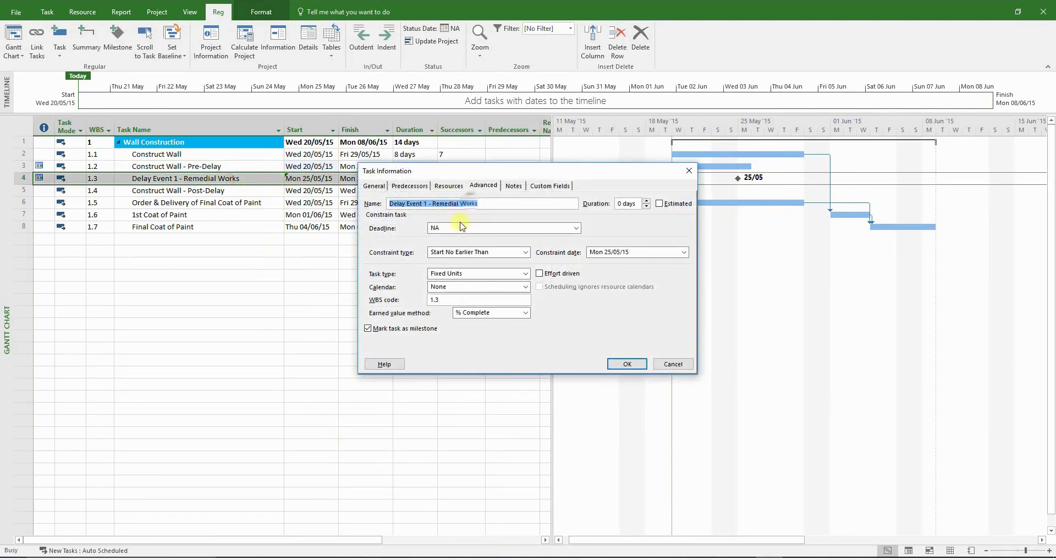
{"action": "left_click", "coordinate": [618, 364]}
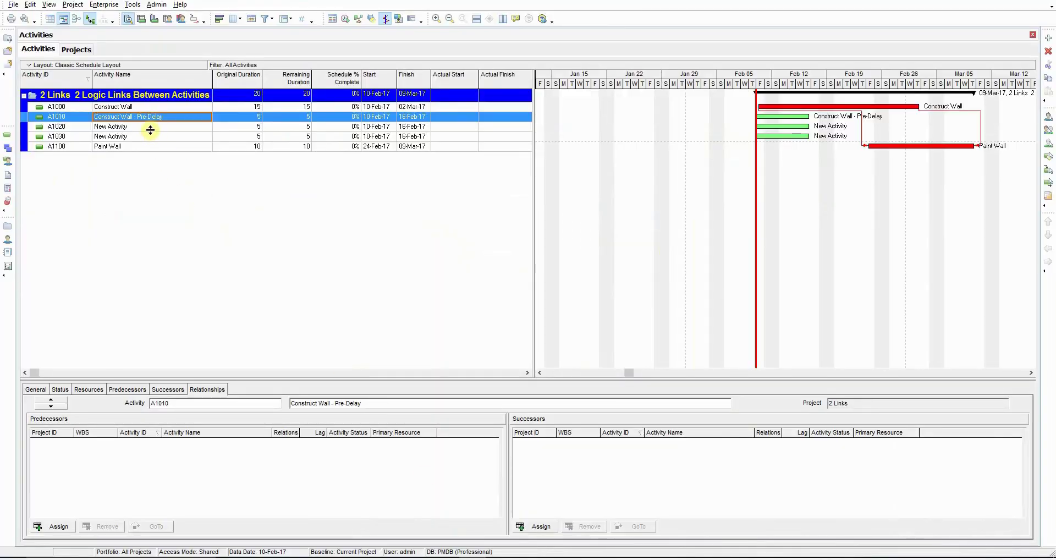
- In Primavera P6, paste the copied Delay Event 1 - Remedial Works name over the name of activity A1020
{"action": "left_click", "coordinate": [151, 126]}
{"action": "left_click", "coordinate": [150, 126]}
{"action": "right_click", "coordinate": [163, 126]}
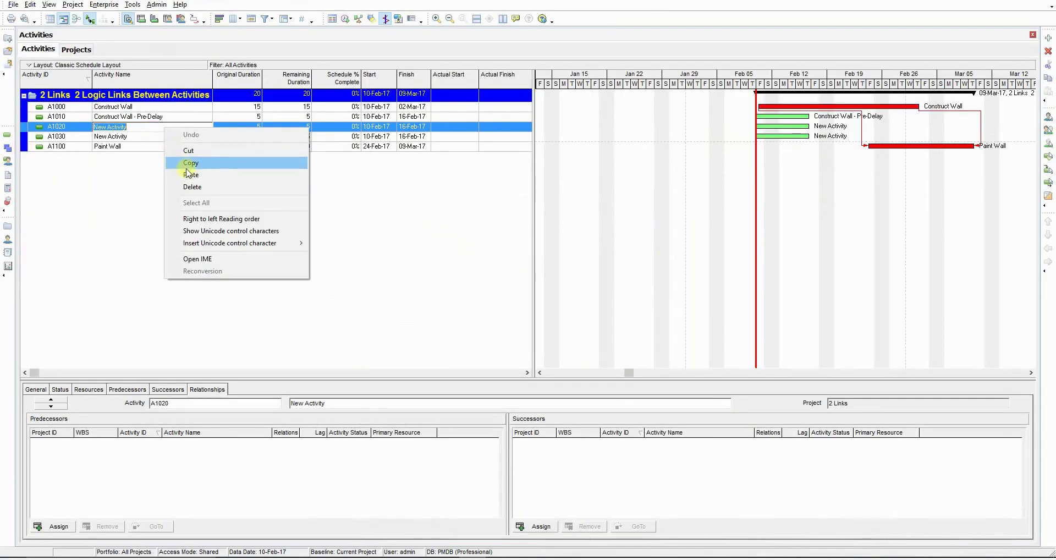
{"action": "left_click", "coordinate": [188, 174]}
{"action": "key", "text": "Return"}
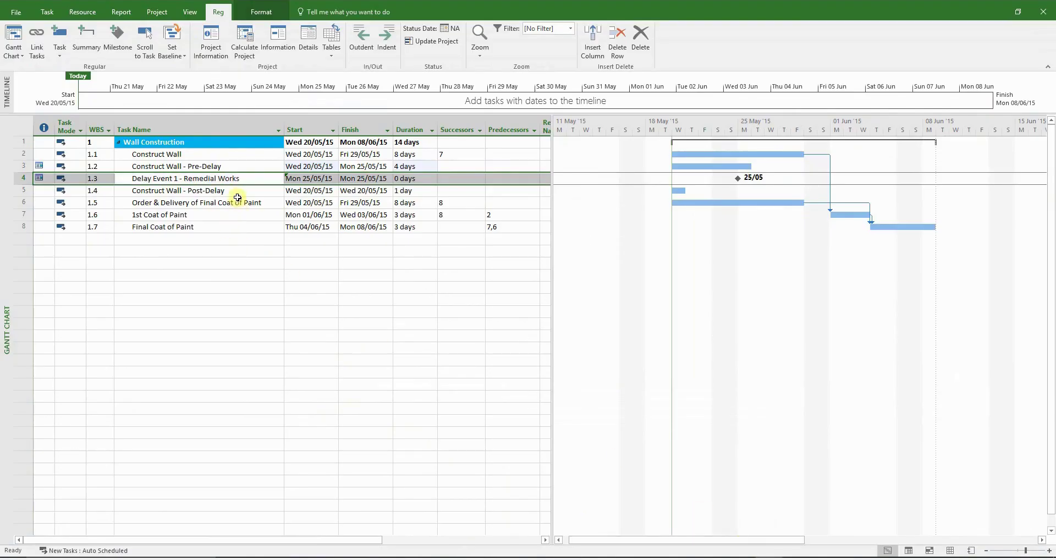
- In Microsoft Project, copy the task name Construct Wall - Post-Delay from its task information and close the dialog
{"action": "left_click", "coordinate": [239, 193]}
{"action": "double_click", "coordinate": [239, 193]}
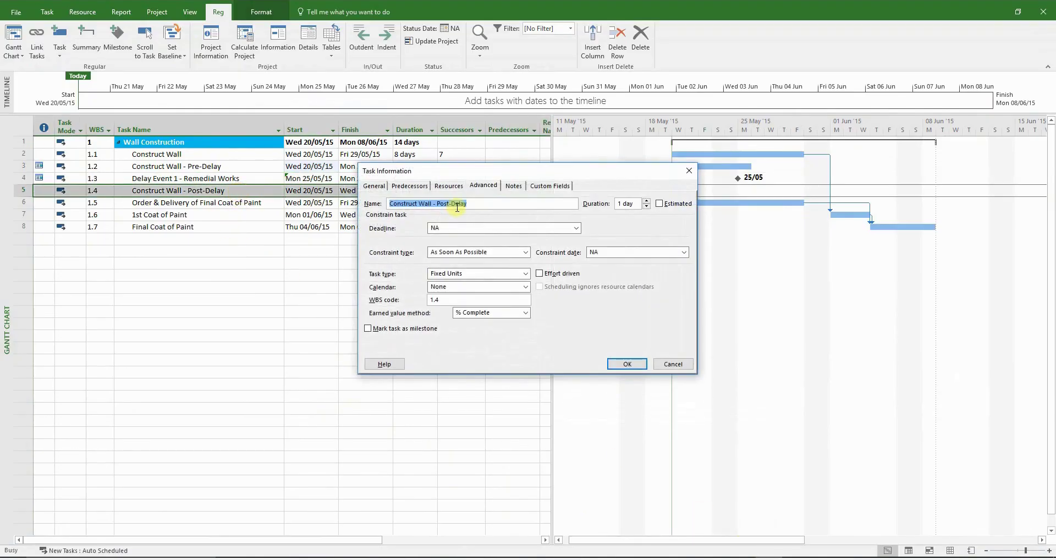
{"action": "right_click", "coordinate": [457, 205]}
{"action": "left_click", "coordinate": [456, 229]}
{"action": "left_click", "coordinate": [627, 364]}
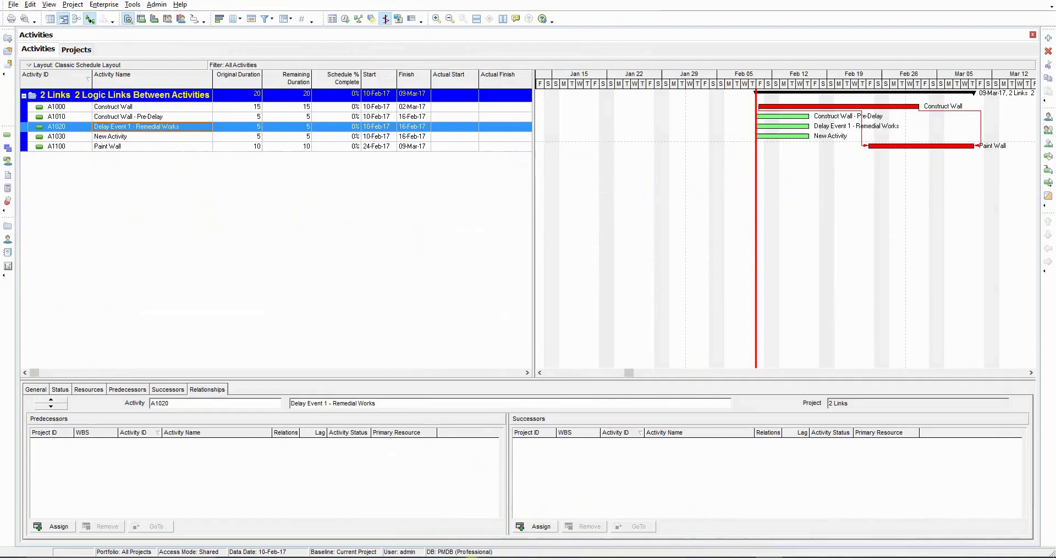
- In Primavera P6, paste the copied Construct Wall - Post-Delay name over the name of activity A1030
{"action": "left_click", "coordinate": [172, 137]}
{"action": "left_click", "coordinate": [174, 136]}
{"action": "right_click", "coordinate": [173, 136]}
{"action": "left_click", "coordinate": [206, 181]}
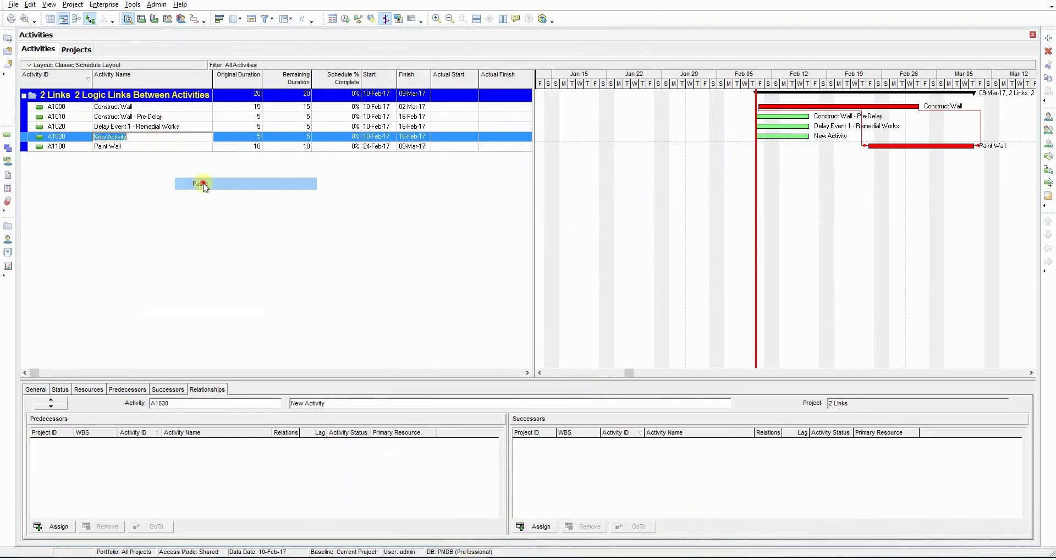
{"action": "left_click", "coordinate": [336, 127]}
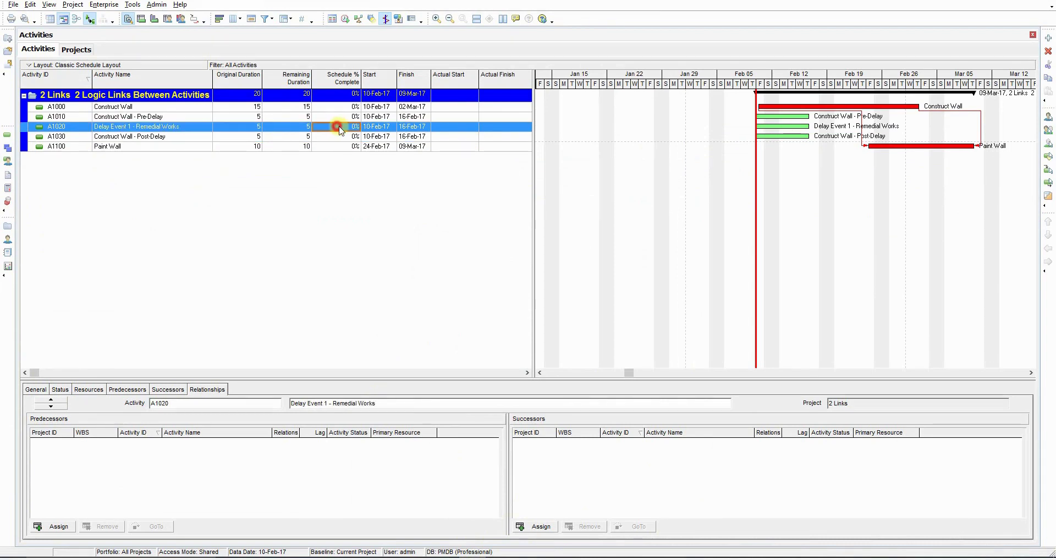
- Set the start and finish of Delay Event 1 - Remedial Works to 15-Feb-17, declining the Start On or After constraint
{"action": "left_click", "coordinate": [410, 128]}
{"action": "left_click", "coordinate": [389, 130]}
{"action": "left_click", "coordinate": [391, 127]}
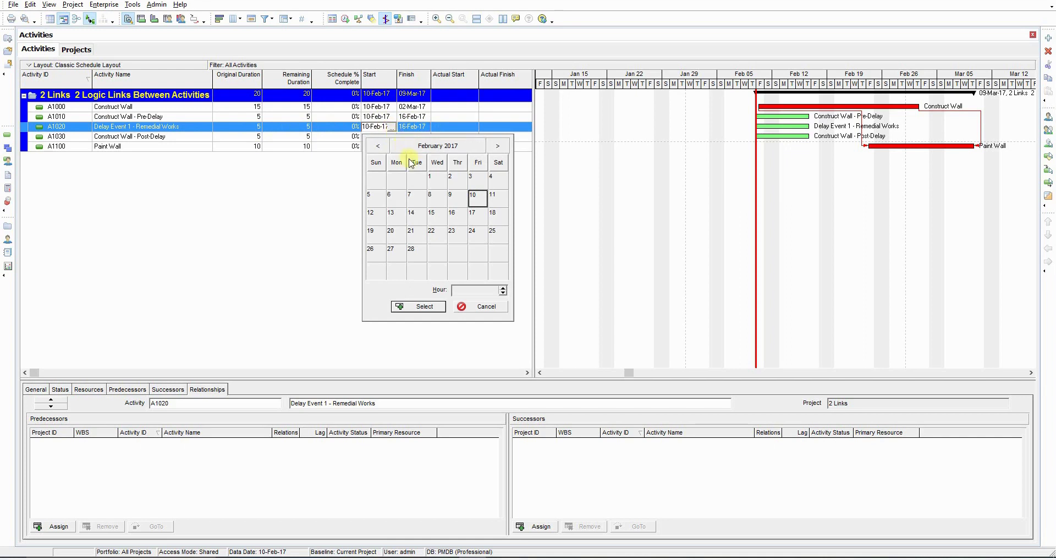
{"action": "double_click", "coordinate": [433, 214]}
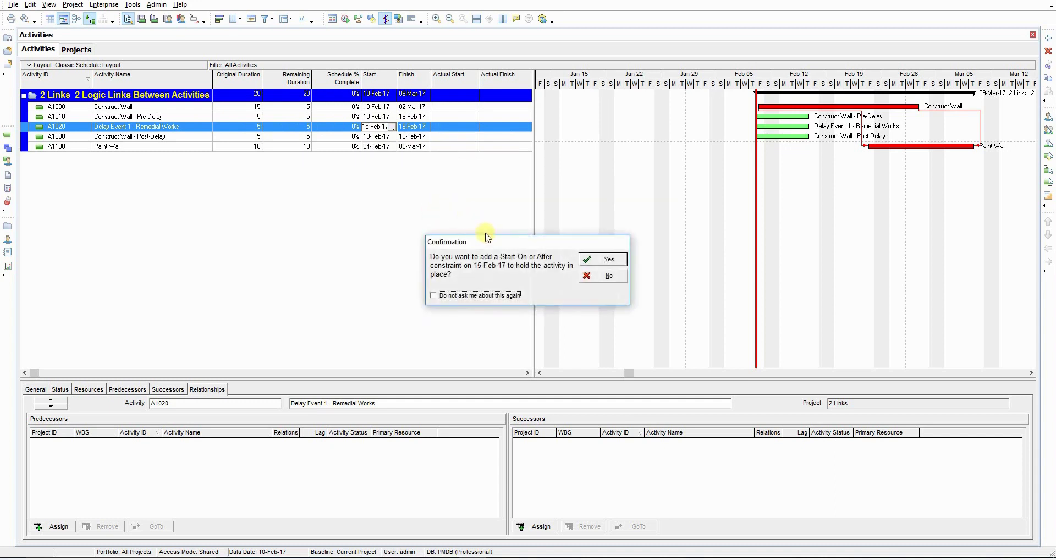
{"action": "left_click", "coordinate": [600, 276]}
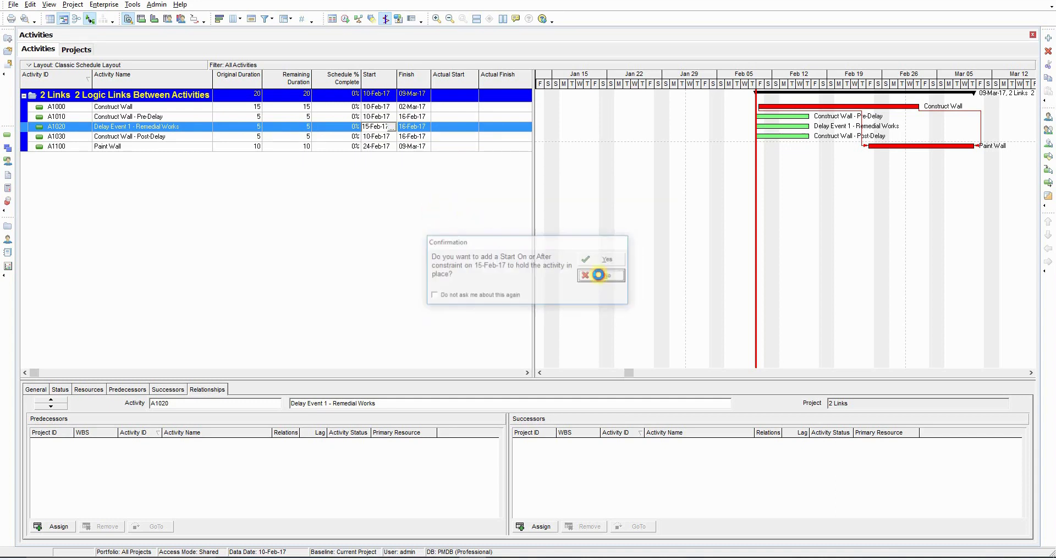
{"action": "left_click", "coordinate": [419, 133]}
{"action": "left_click", "coordinate": [427, 127]}
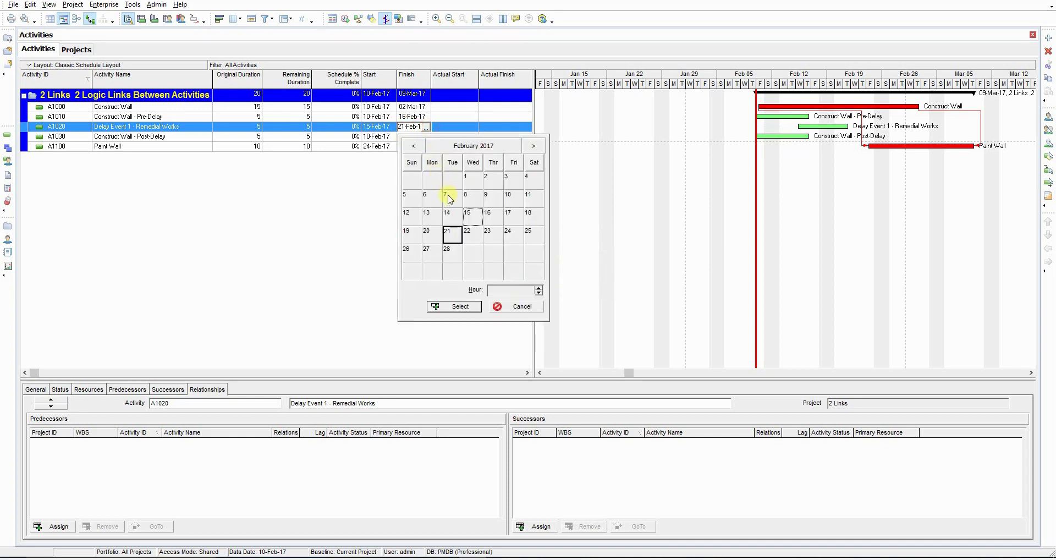
{"action": "double_click", "coordinate": [470, 214]}
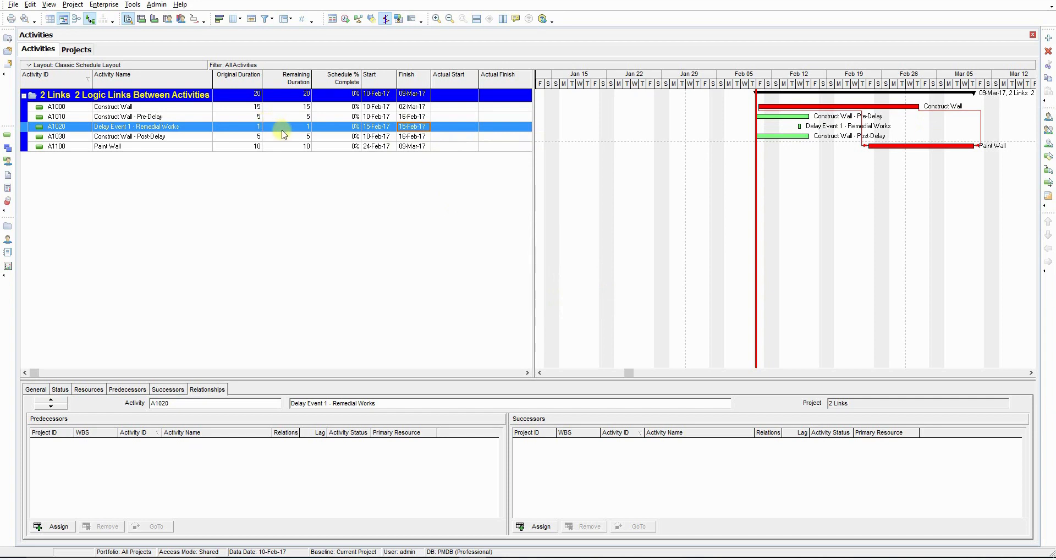
- Set the finish of Construct Wall - Pre-Delay to 15-Feb-17
{"action": "left_click", "coordinate": [380, 118]}
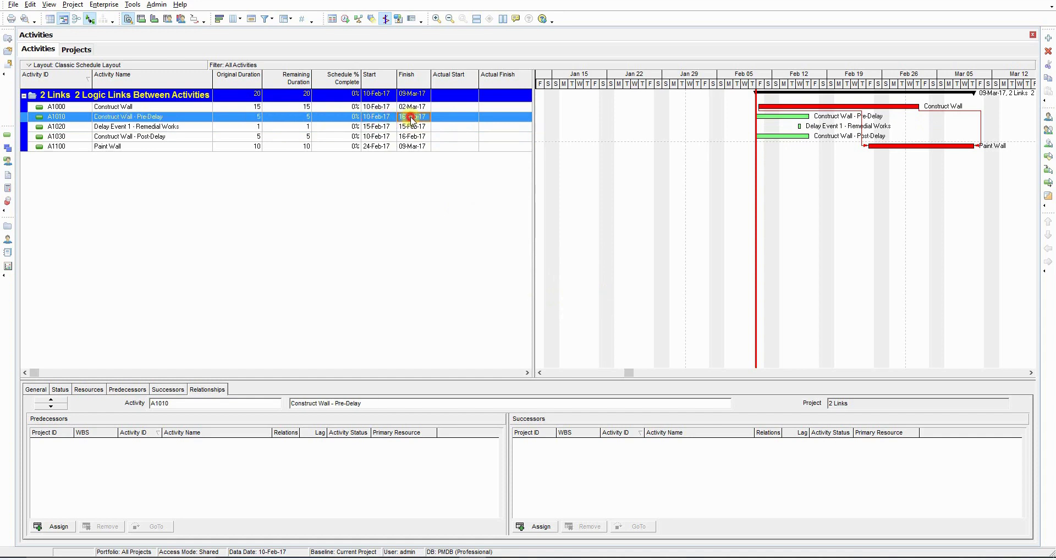
{"action": "left_click", "coordinate": [423, 117]}
{"action": "left_click", "coordinate": [426, 117]}
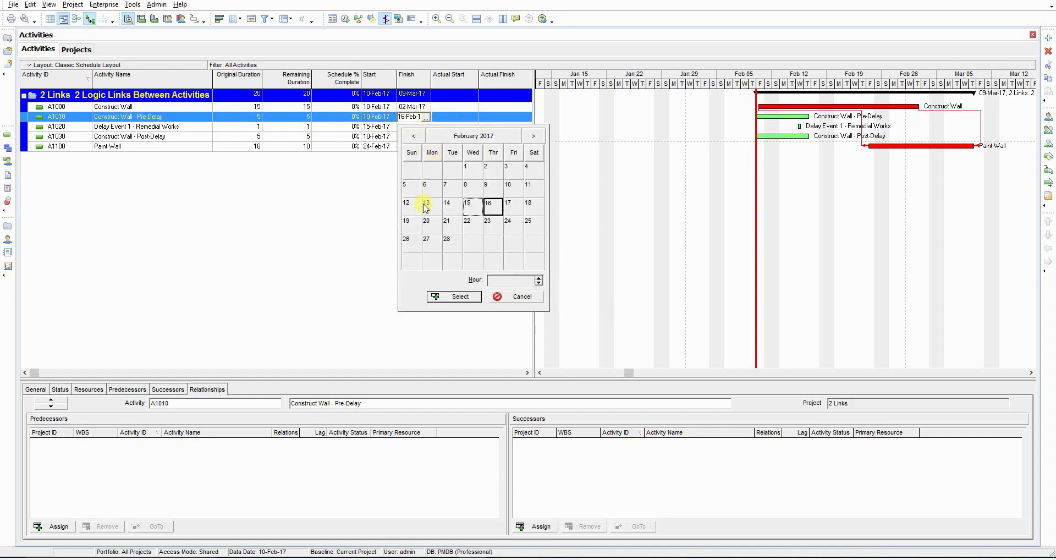
{"action": "left_click", "coordinate": [473, 208]}
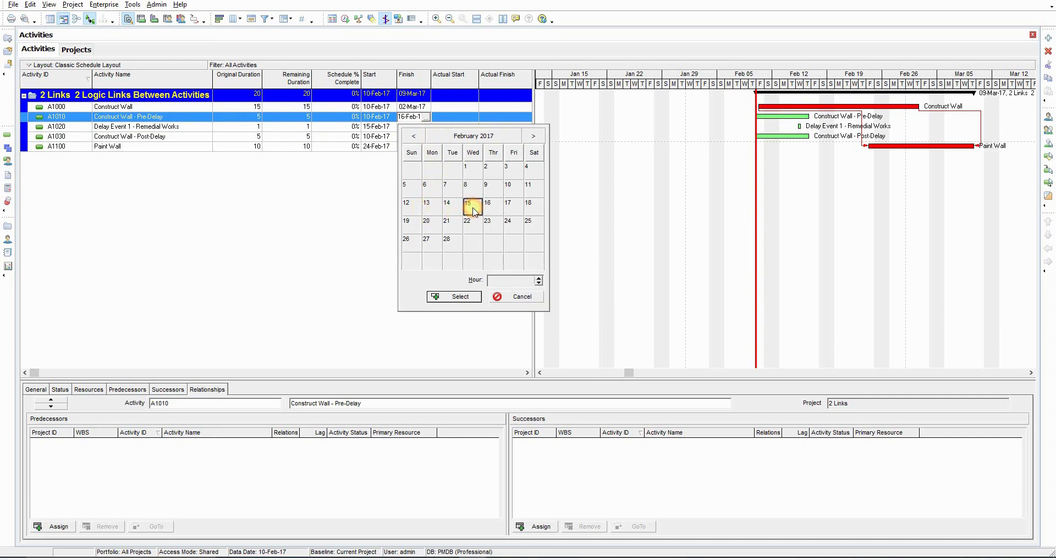
{"action": "double_click", "coordinate": [473, 207]}
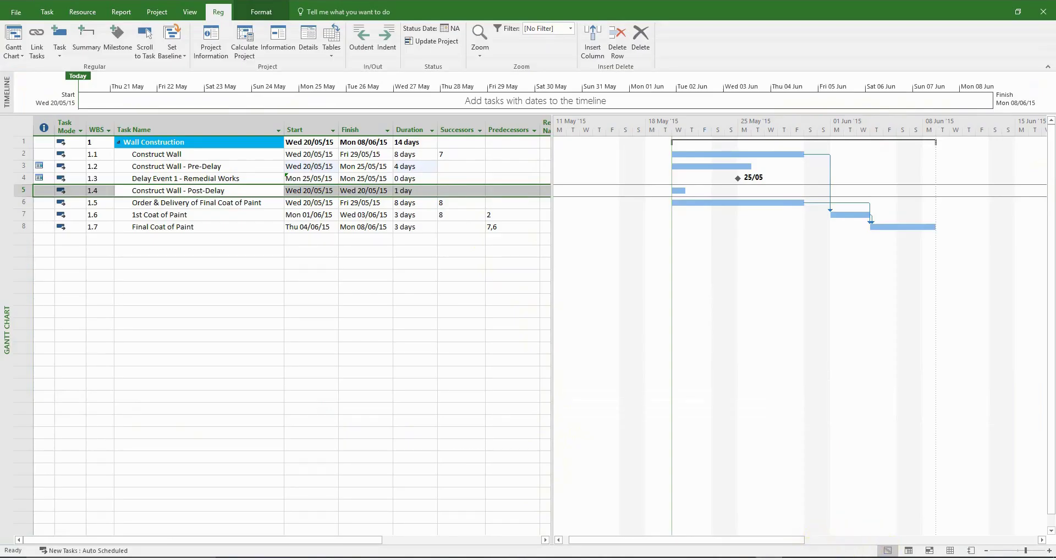
{"action": "left_click", "coordinate": [199, 299]}
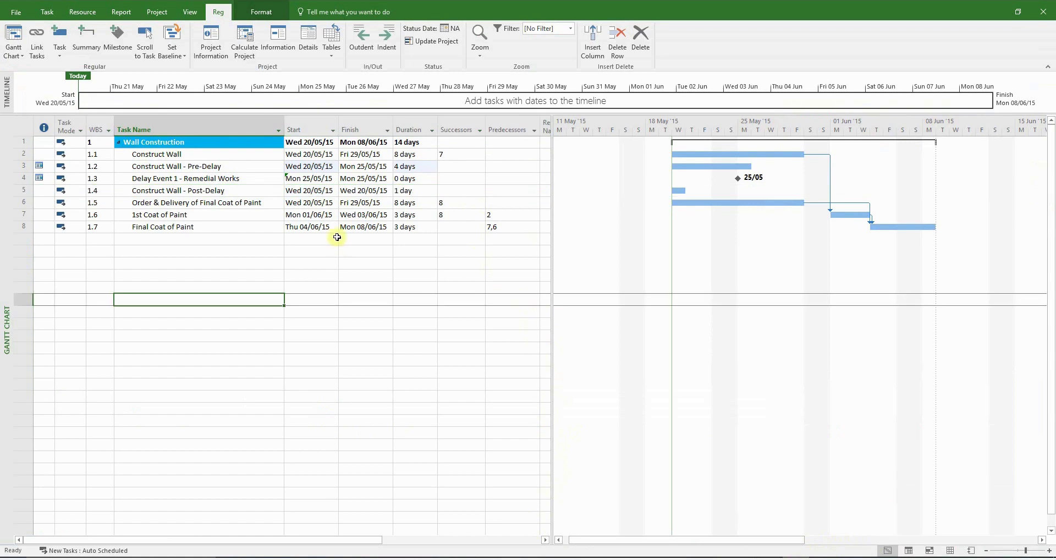
- Set the start of Construct Wall - Post-Delay to 26/05/15, moving the task without adding a link
{"action": "left_click", "coordinate": [323, 191]}
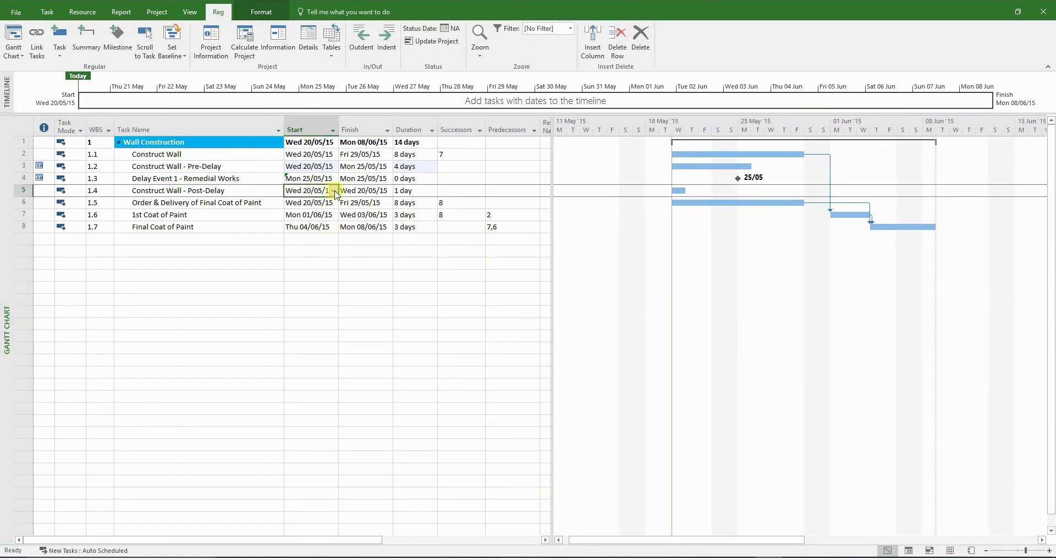
{"action": "left_click", "coordinate": [333, 191]}
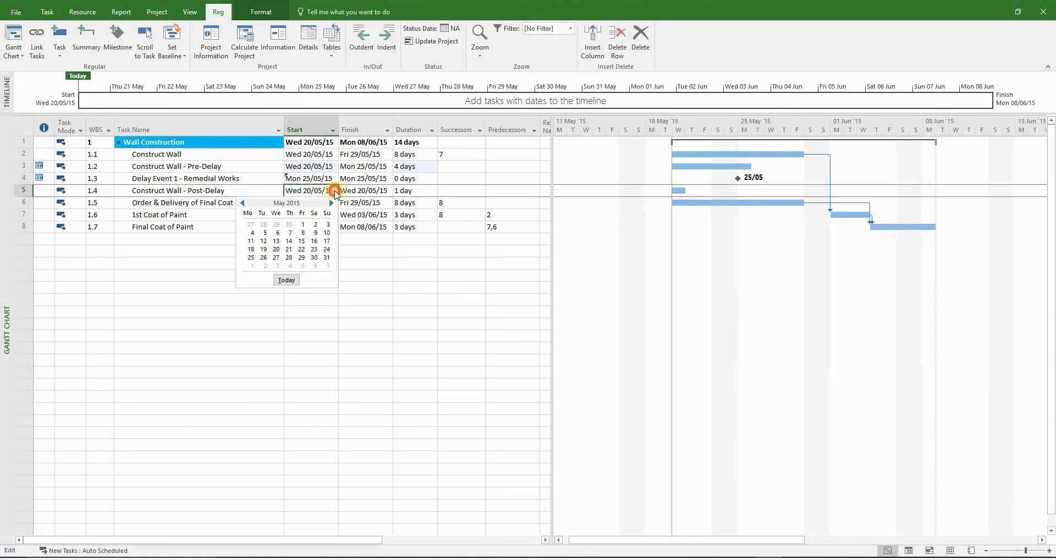
{"action": "left_click", "coordinate": [263, 256]}
{"action": "left_click", "coordinate": [452, 301]}
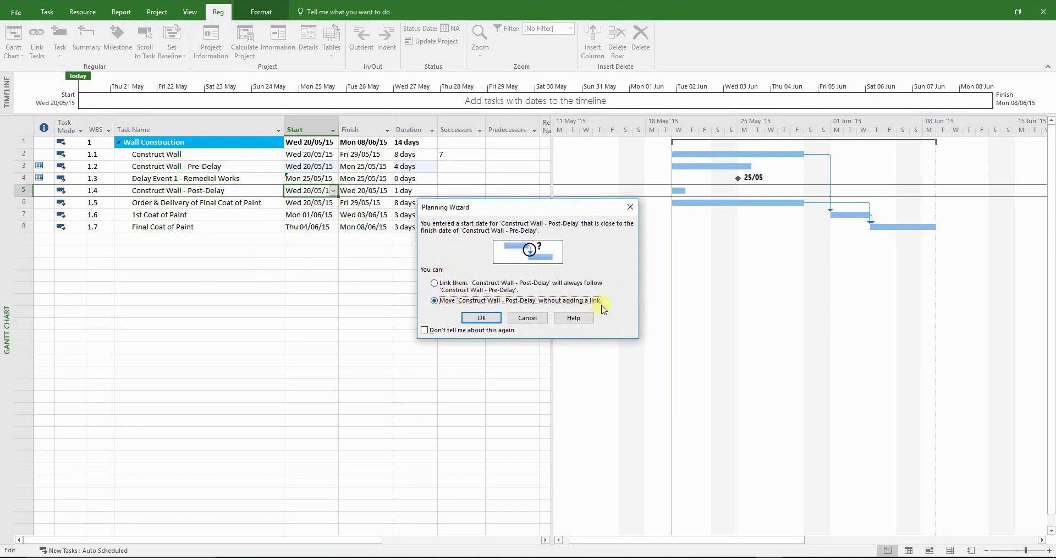
{"action": "left_click", "coordinate": [481, 318]}
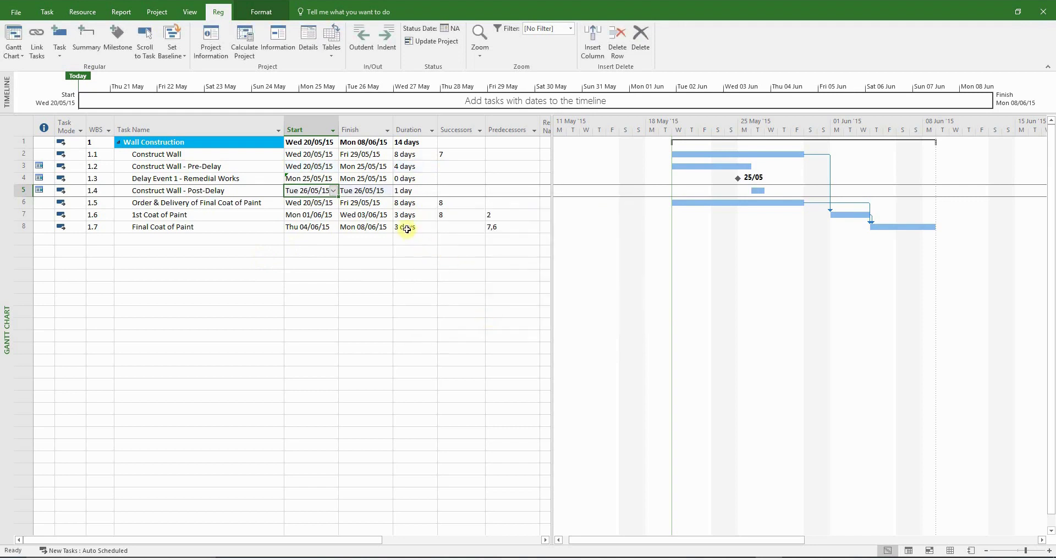
- Set the finish of Construct Wall - Post-Delay to 29/05/15 and compare its duration with that of Construct Wall - Pre-Delay
{"action": "left_click", "coordinate": [388, 190]}
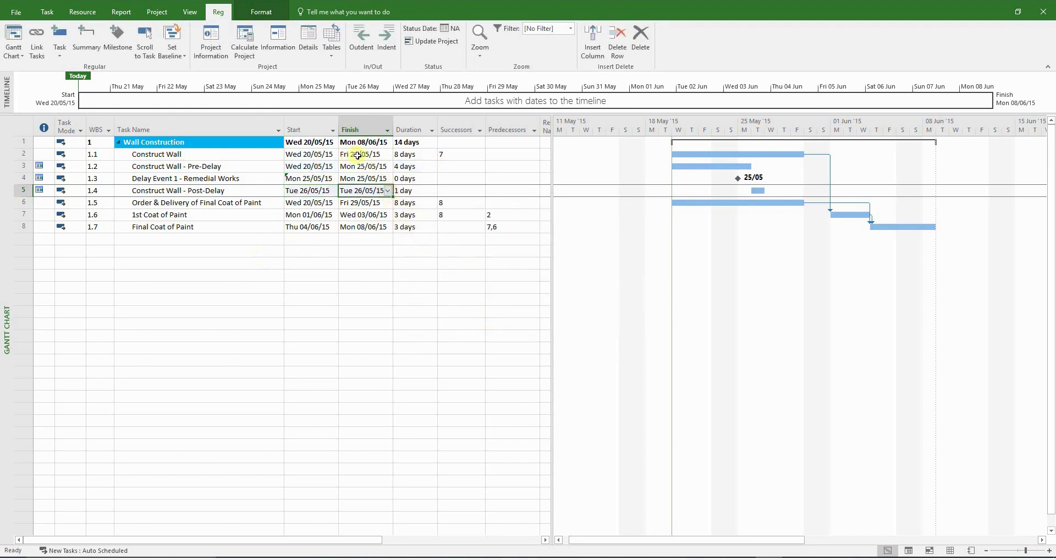
{"action": "left_click", "coordinate": [387, 191]}
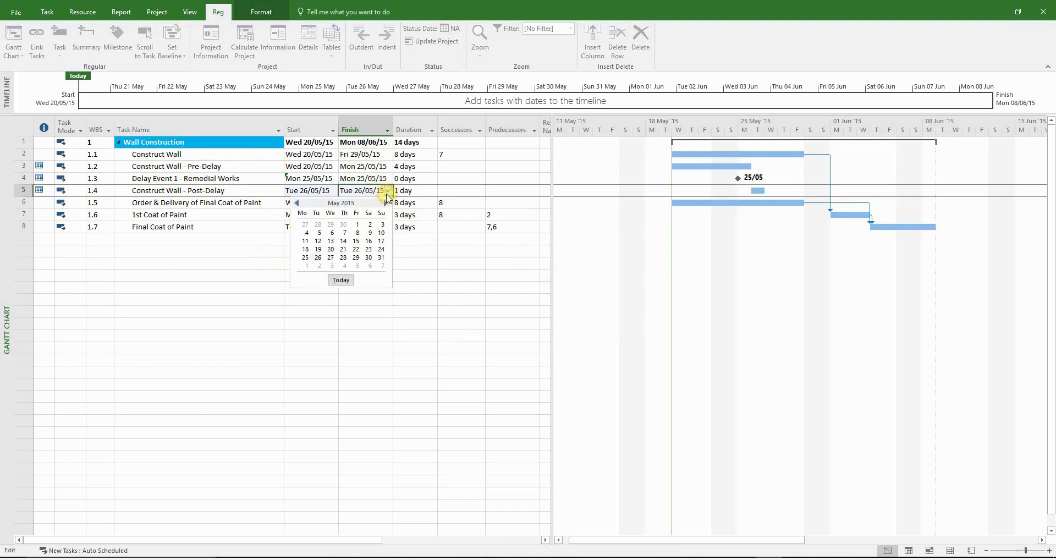
{"action": "left_click", "coordinate": [356, 258]}
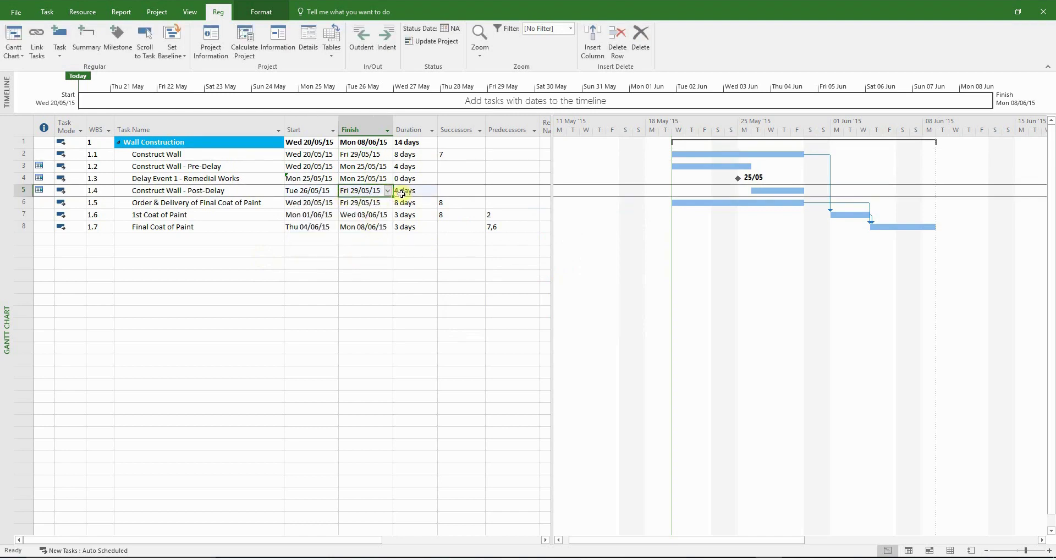
{"action": "left_click", "coordinate": [408, 166]}
{"action": "left_click", "coordinate": [412, 193]}
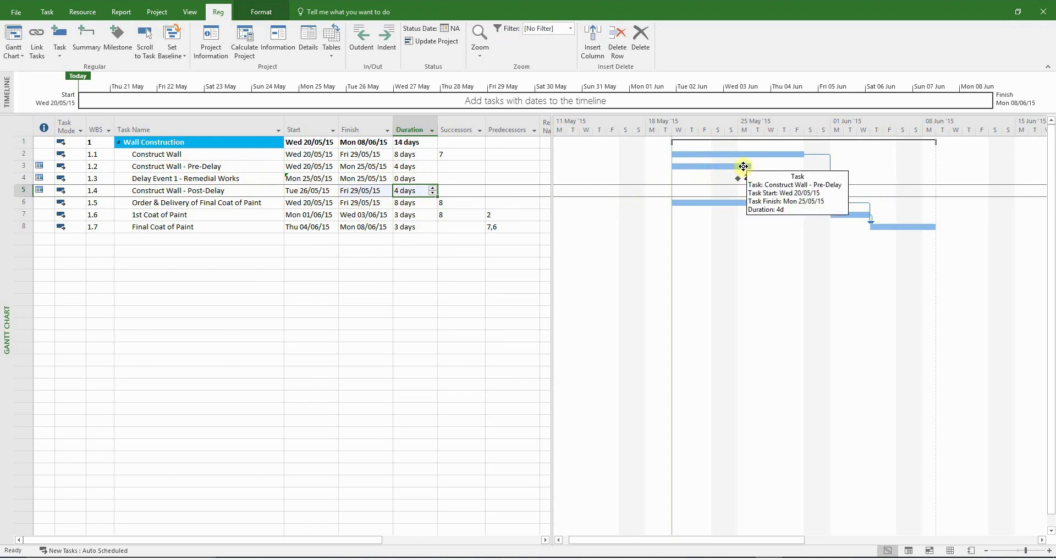
- Link Construct Wall - Pre-Delay, Delay Event 1 - Remedial Works, Construct Wall - Post-Delay and 1st Coat of Paint finish-to-start in that order
{"action": "left_click_drag", "start_coordinate": [743, 167], "coordinate": [738, 178]}
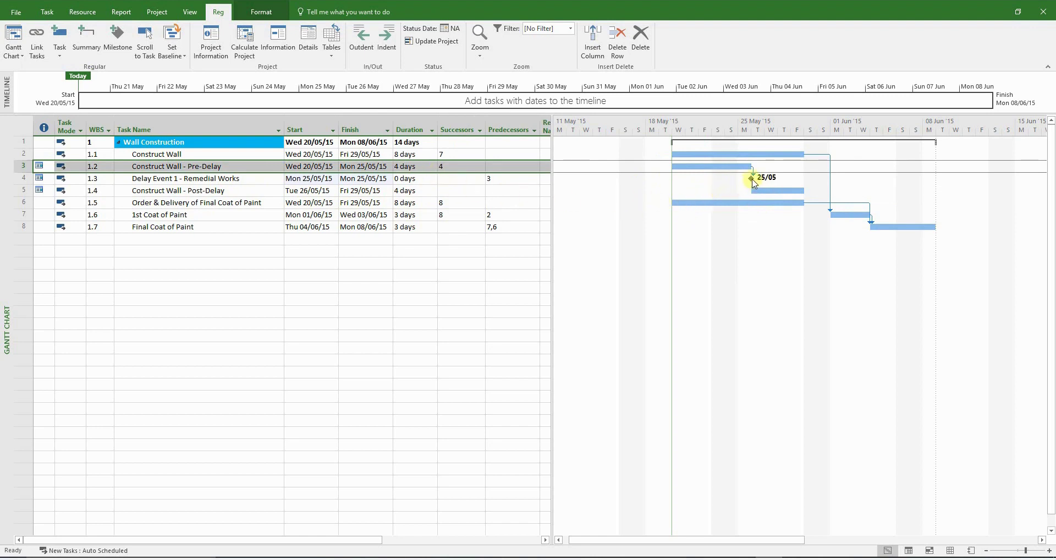
{"action": "left_click_drag", "start_coordinate": [751, 178], "coordinate": [756, 191]}
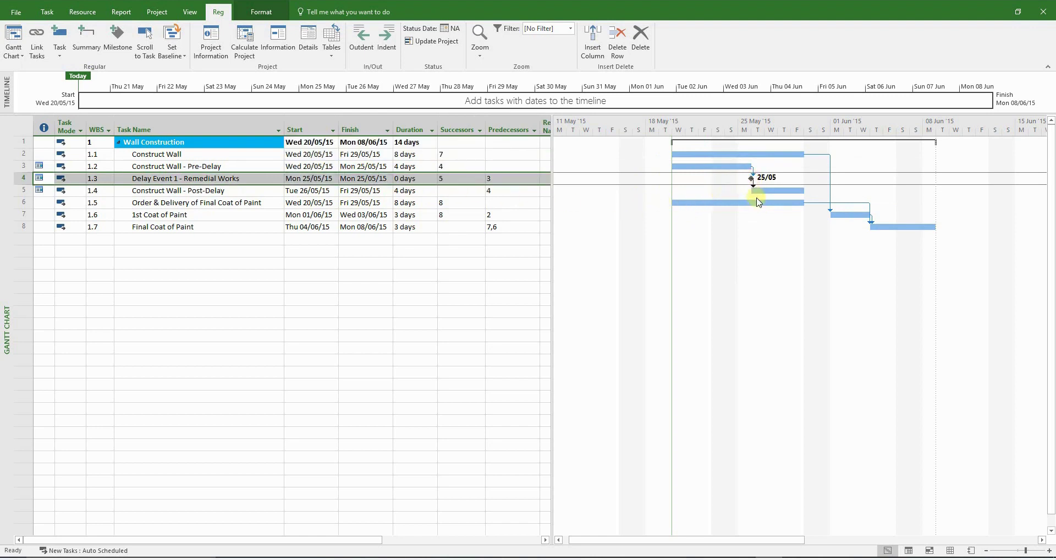
{"action": "left_click", "coordinate": [280, 190]}
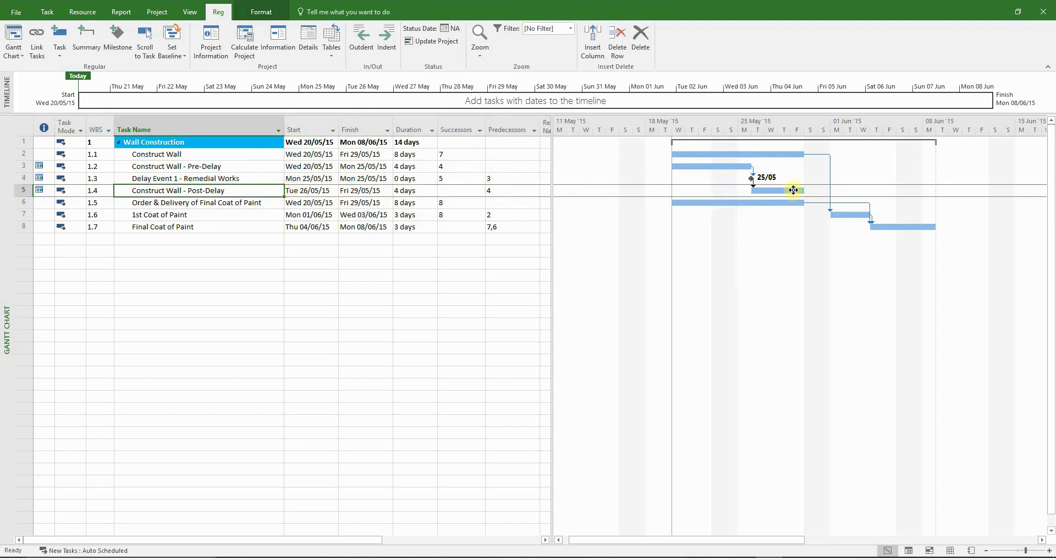
{"action": "left_click_drag", "start_coordinate": [793, 189], "coordinate": [823, 217]}
{"action": "left_click_drag", "start_coordinate": [830, 216], "coordinate": [834, 216]}
- Delete the original Construct Wall task from the Wall Construction programme
{"action": "left_click", "coordinate": [252, 205]}
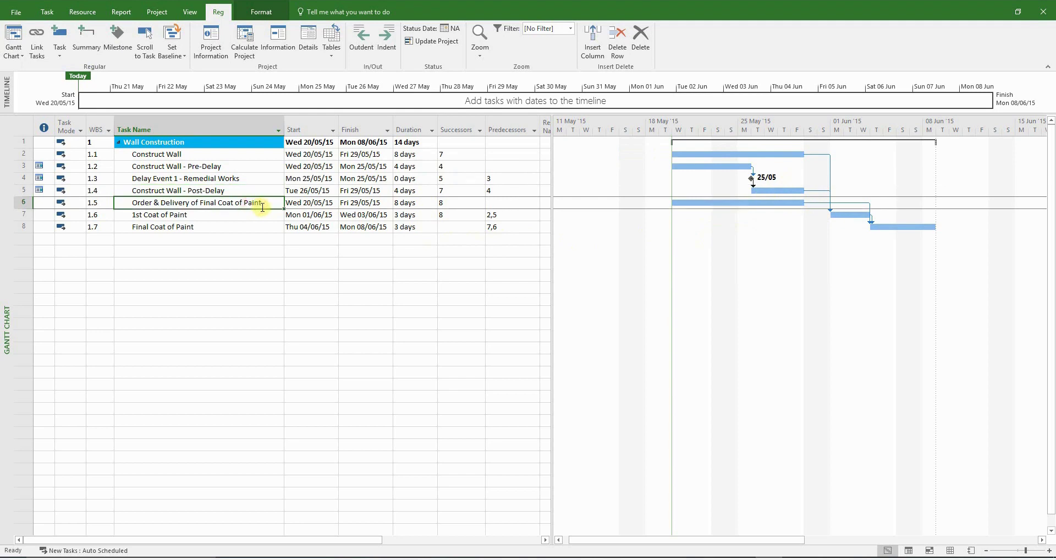
{"action": "left_click", "coordinate": [407, 142]}
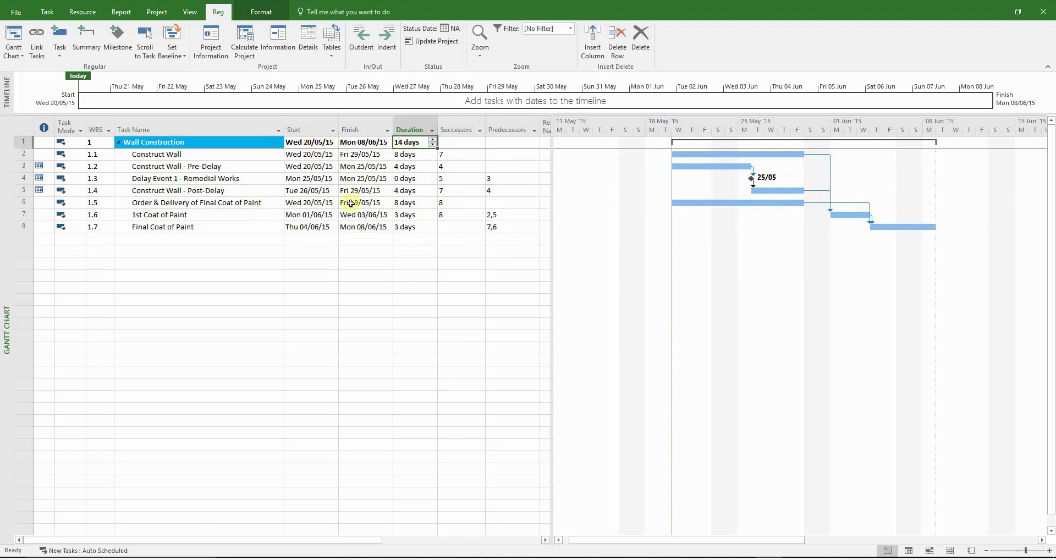
{"action": "left_click", "coordinate": [243, 189]}
{"action": "left_click", "coordinate": [243, 179]}
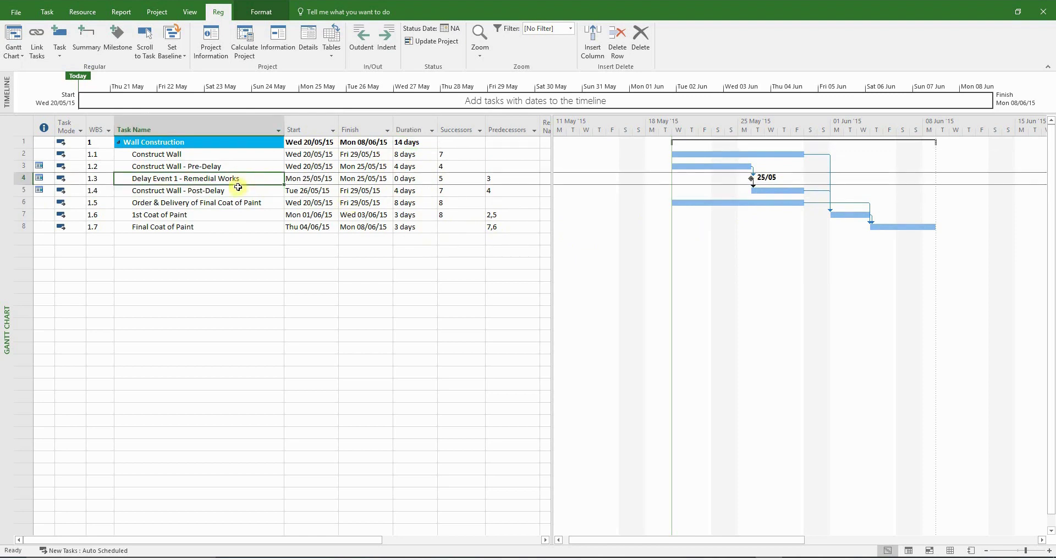
{"action": "left_click", "coordinate": [234, 156]}
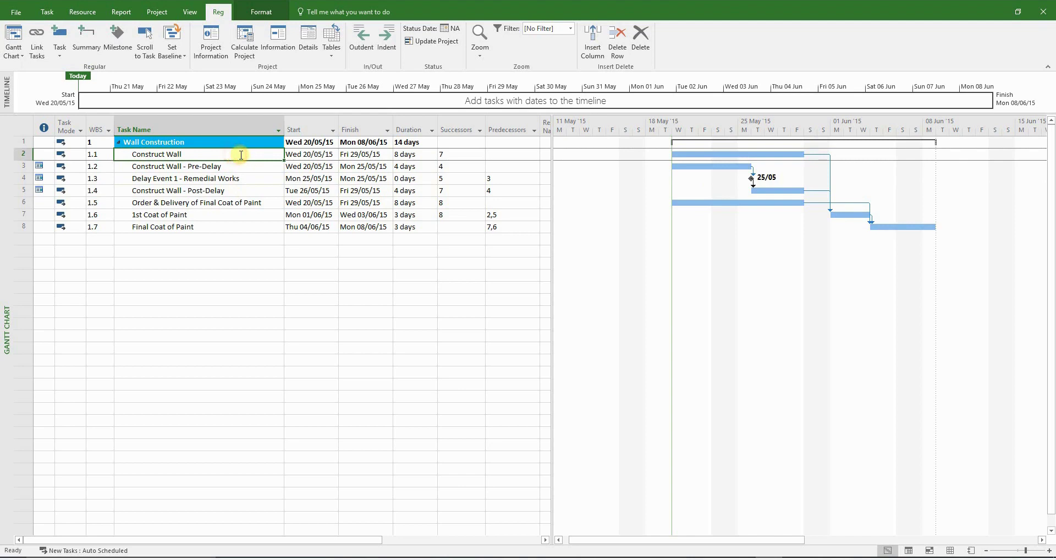
{"action": "left_click", "coordinate": [641, 44]}
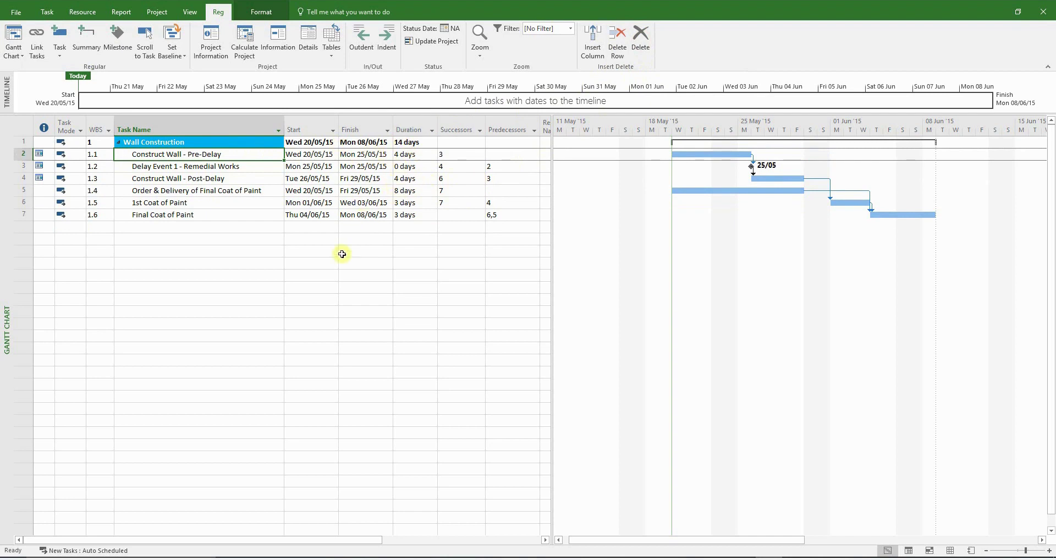
- Switch to the Excel workbook and examine the impacted programme table with the 10 day delay duration, including its Delay Event 1 row
{"action": "left_click", "coordinate": [337, 555]}
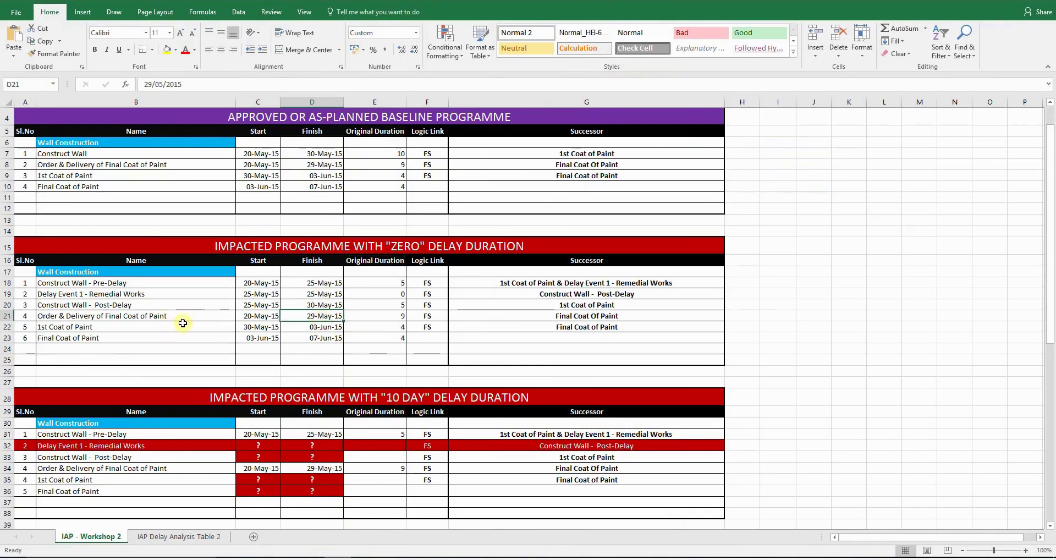
{"action": "scroll", "coordinate": [320, 333], "scroll_direction": "down", "scroll_amount": 1}
{"action": "scroll", "coordinate": [319, 335], "scroll_direction": "down", "scroll_amount": 2}
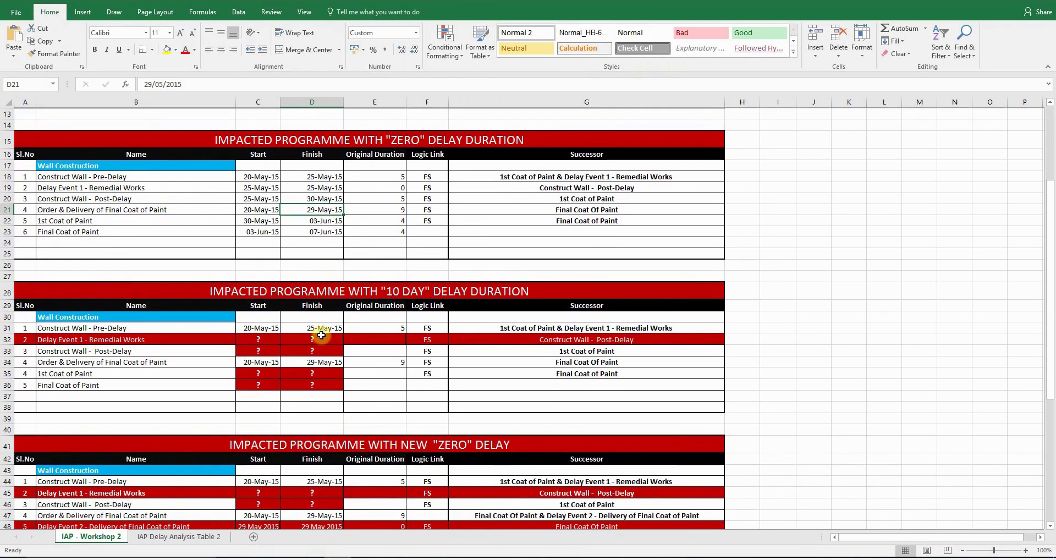
{"action": "left_click", "coordinate": [385, 290]}
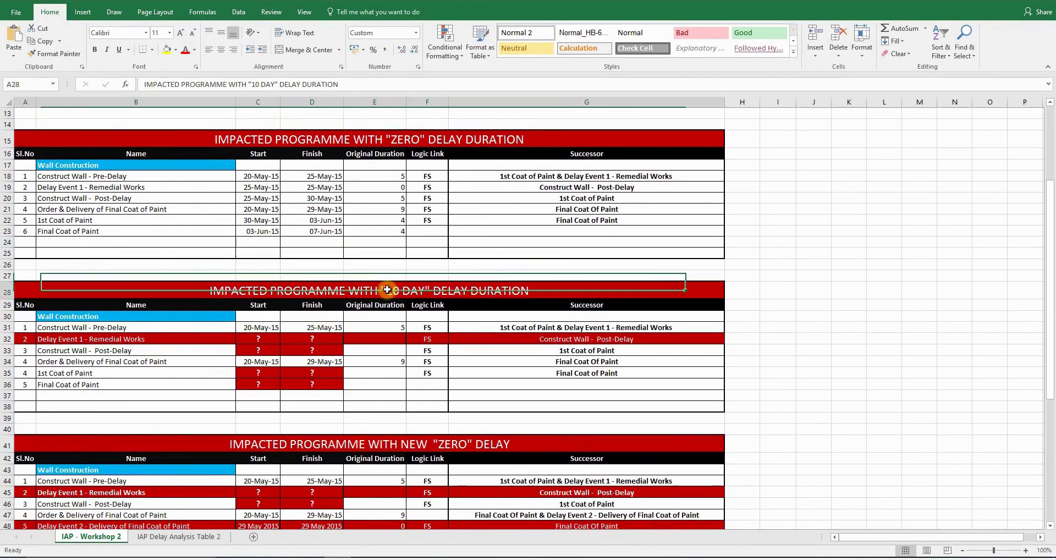
{"action": "left_click", "coordinate": [6, 340]}
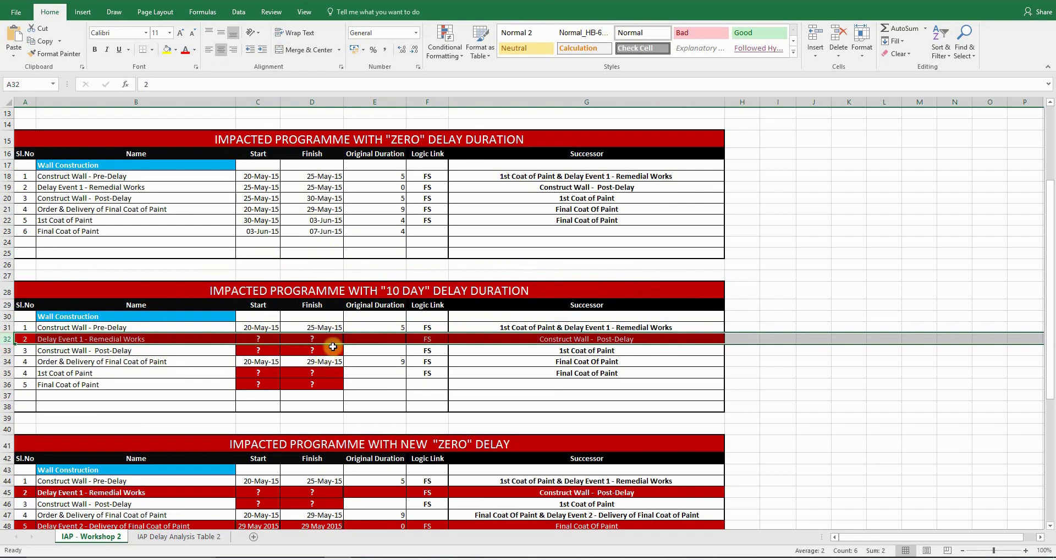
{"action": "left_click", "coordinate": [368, 290]}
{"action": "double_click", "coordinate": [395, 290]}
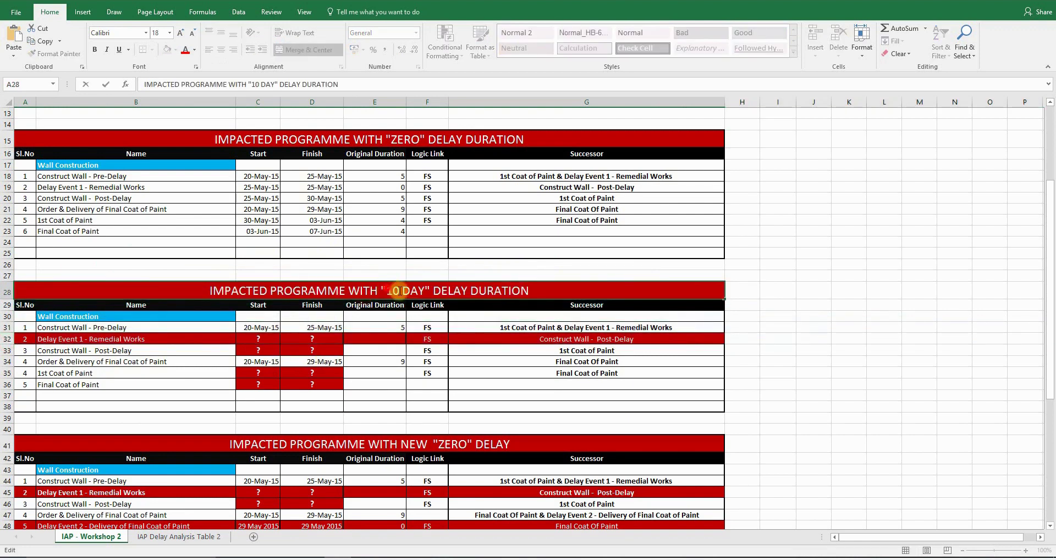
{"action": "left_click_drag", "start_coordinate": [425, 291], "coordinate": [386, 278]}
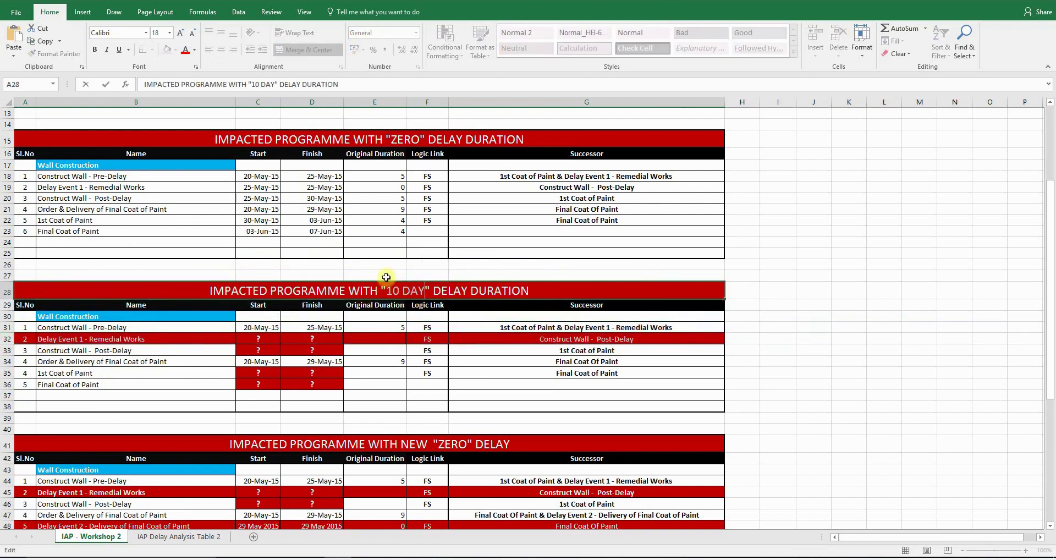
{"action": "left_click", "coordinate": [386, 278]}
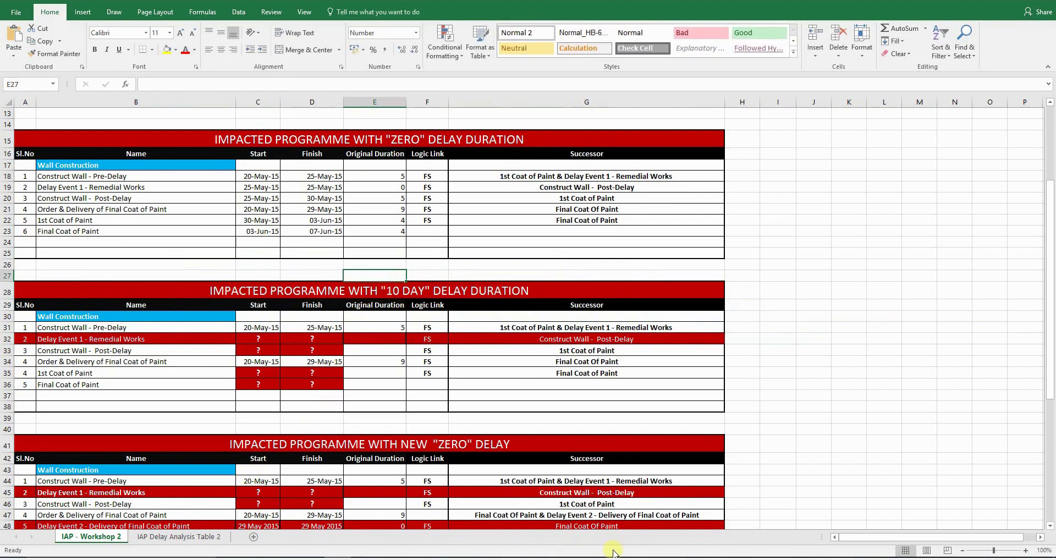
- Switch to Microsoft Project and try a duration of 10 days for Delay Event 1 - Remedial Works
{"action": "left_click", "coordinate": [770, 514]}
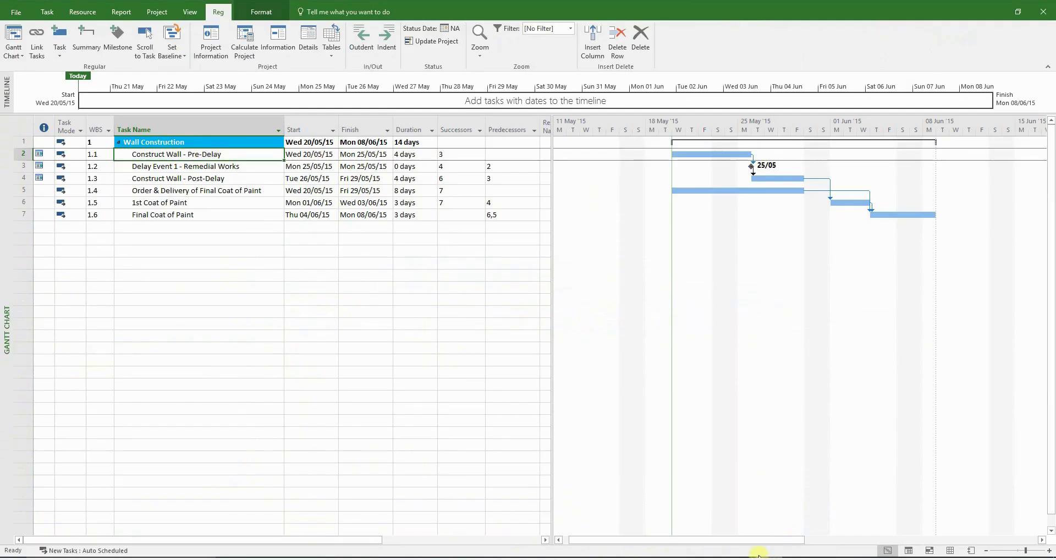
{"action": "left_click", "coordinate": [251, 167]}
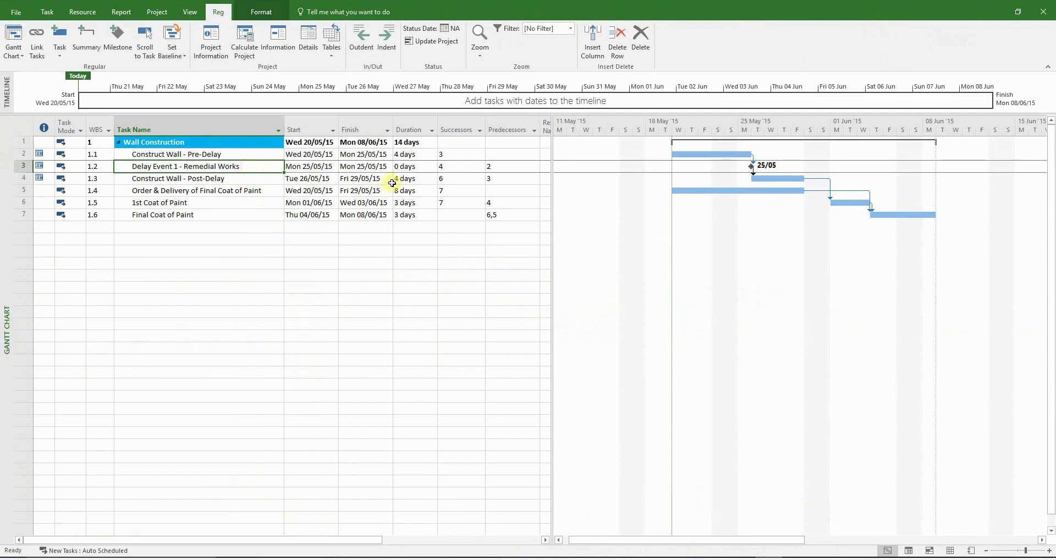
{"action": "left_click", "coordinate": [411, 166]}
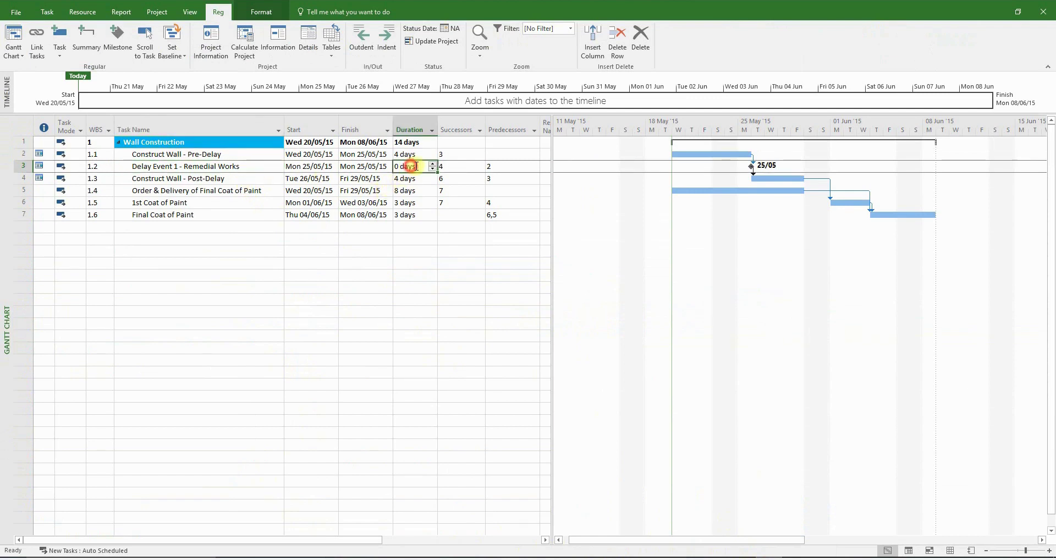
{"action": "left_click", "coordinate": [433, 163]}
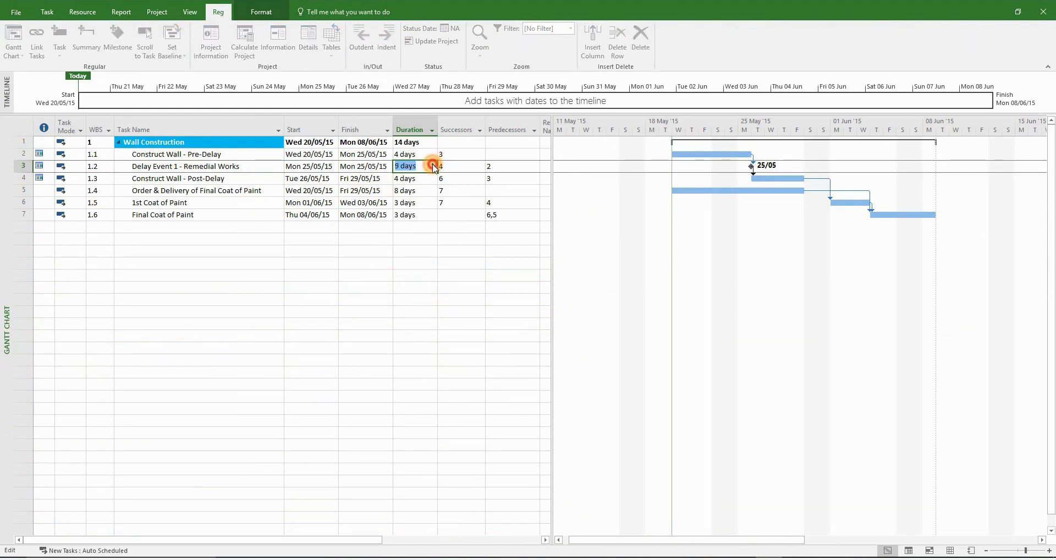
{"action": "left_click", "coordinate": [433, 164]}
{"action": "left_click", "coordinate": [407, 284]}
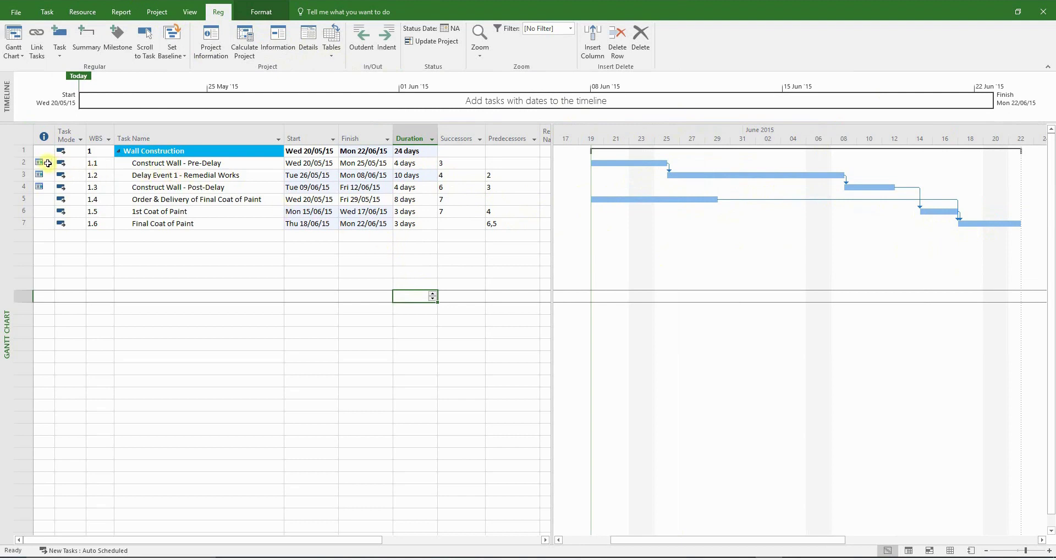
- Set the constraint type of the Pre-Delay, Delay Event 1 and Post-Delay tasks together to As Soon As Possible
{"action": "mouse_move", "coordinate": [48, 164]}
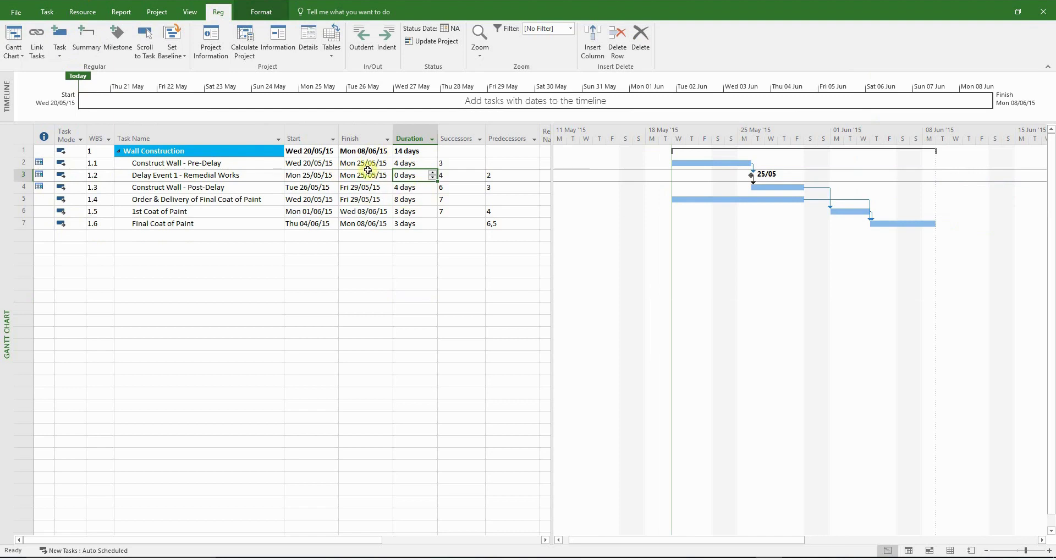
{"action": "left_click_drag", "start_coordinate": [23, 163], "coordinate": [24, 185]}
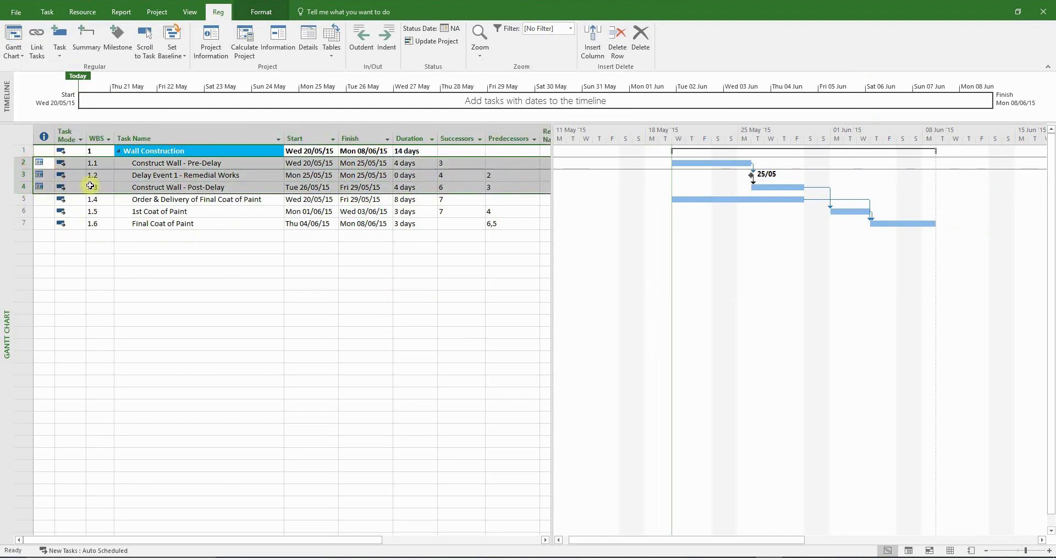
{"action": "right_click", "coordinate": [140, 182]}
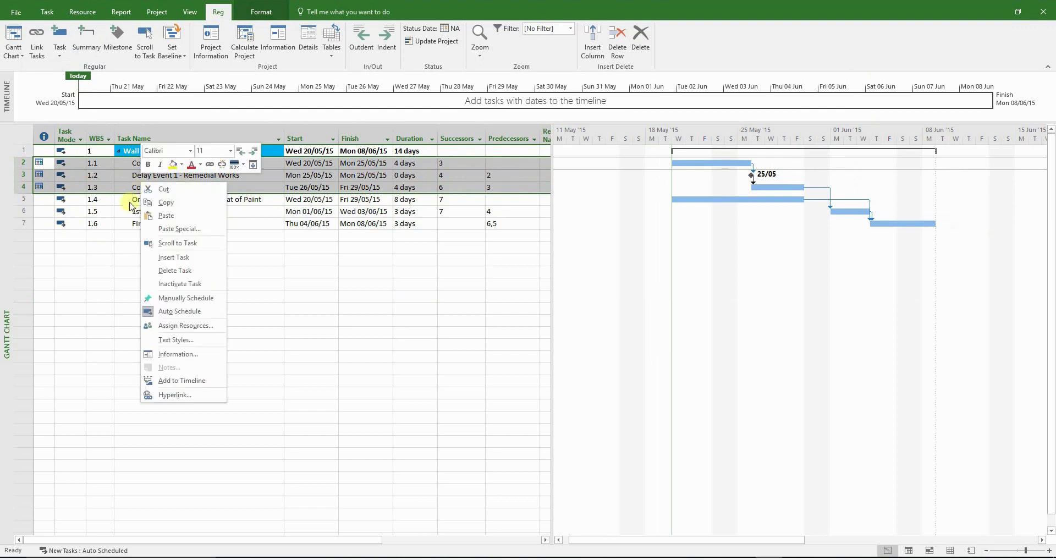
{"action": "left_click", "coordinate": [152, 355]}
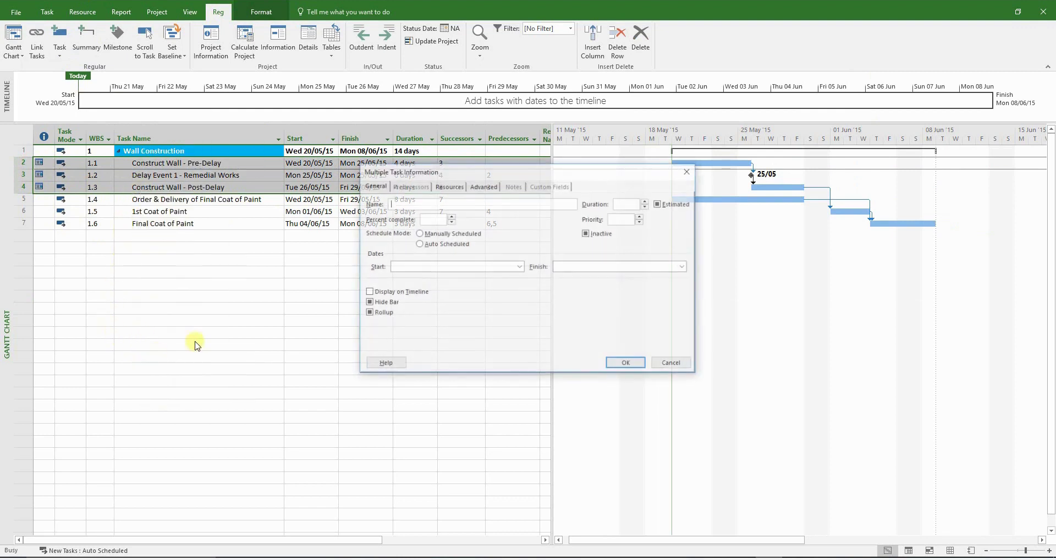
{"action": "left_click", "coordinate": [474, 186]}
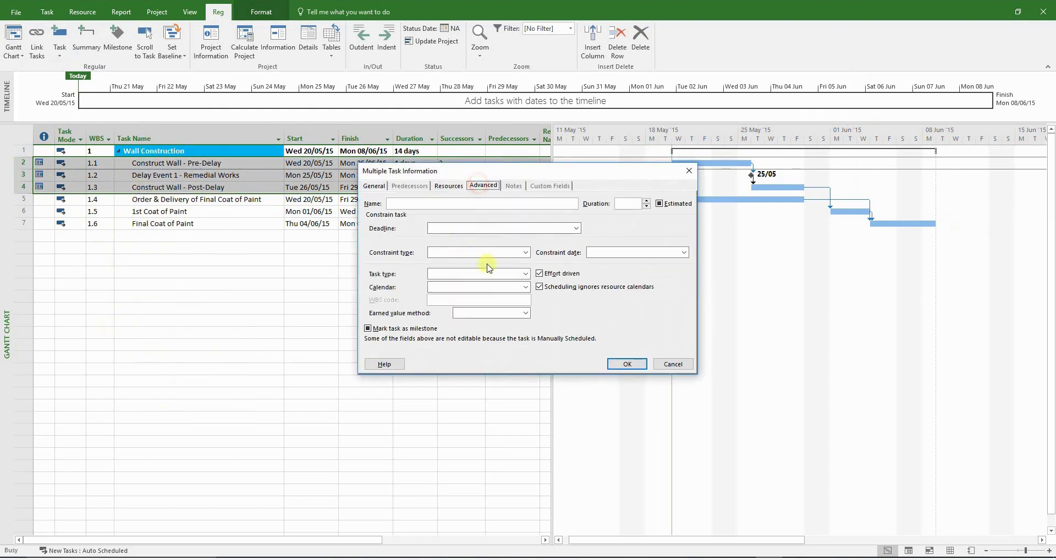
{"action": "left_click", "coordinate": [517, 253]}
{"action": "left_click", "coordinate": [480, 271]}
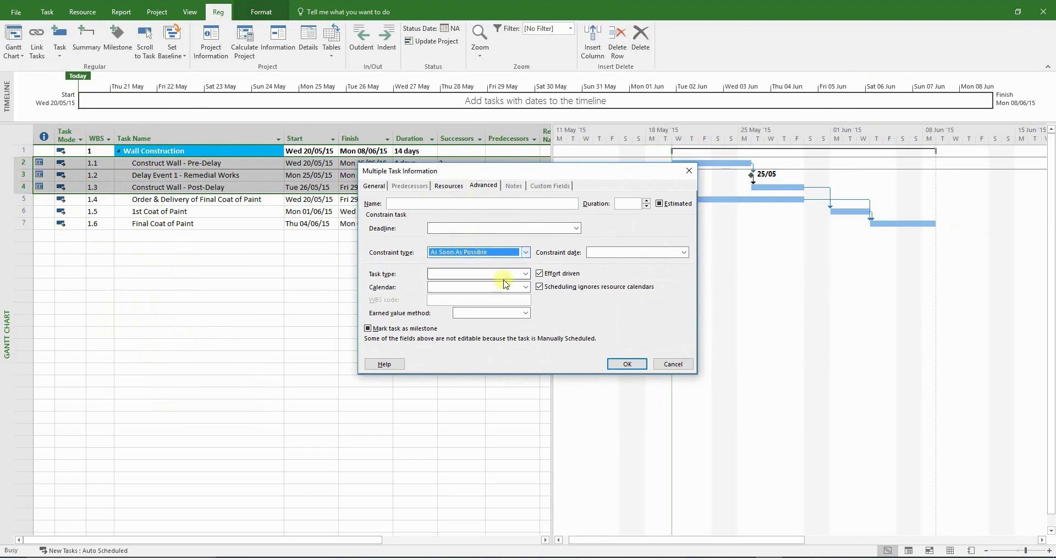
{"action": "left_click", "coordinate": [627, 364]}
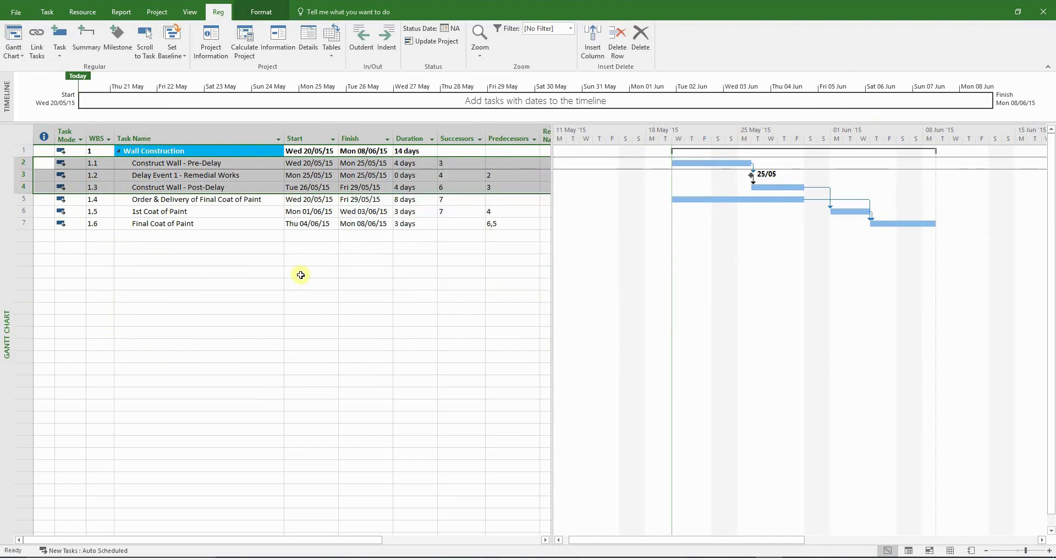
- Set the duration of the Delay Event 1 - Remedial Works task to 10 days
{"action": "left_click", "coordinate": [229, 247]}
{"action": "left_click", "coordinate": [410, 175]}
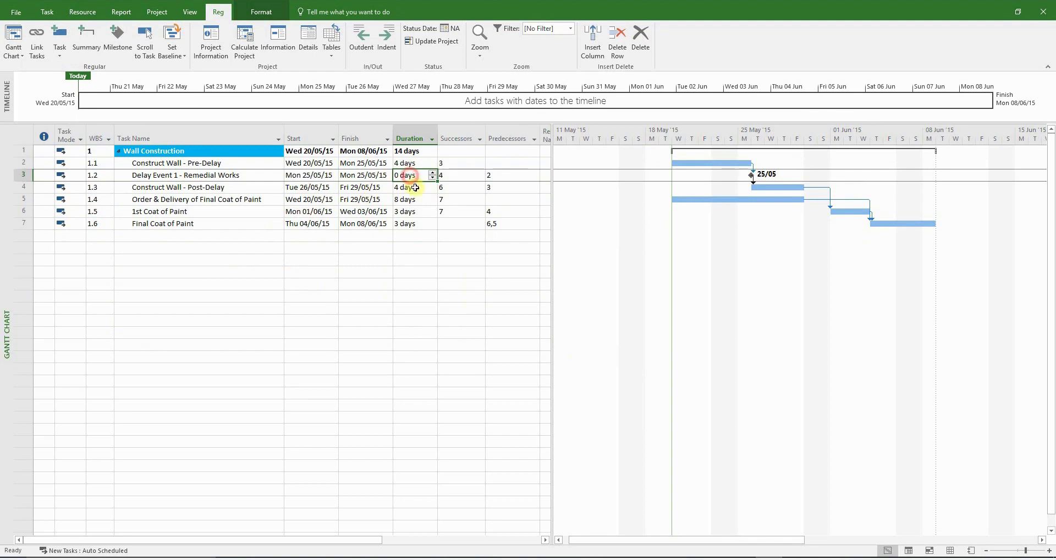
{"action": "type", "text": "10"}
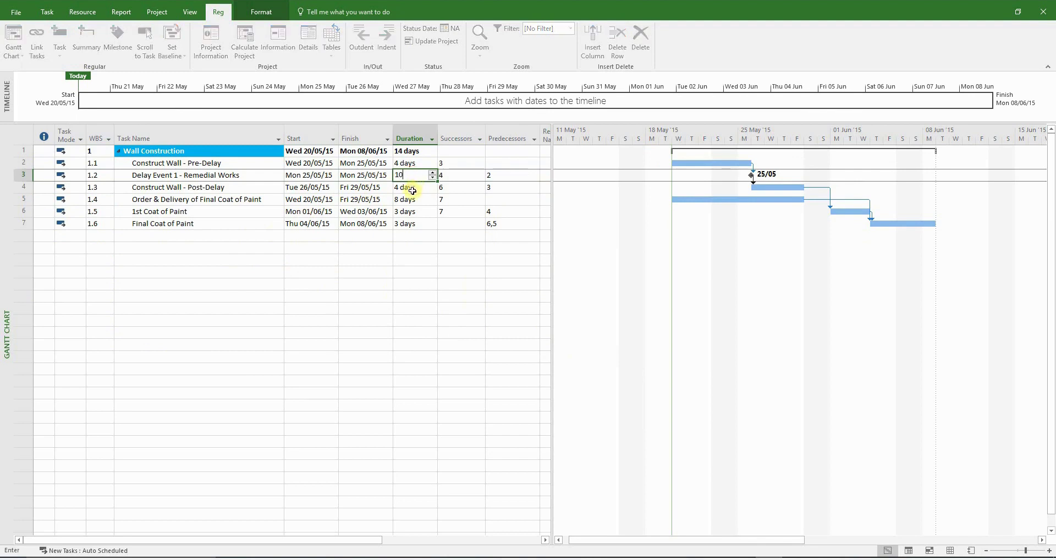
{"action": "key", "text": "Return"}
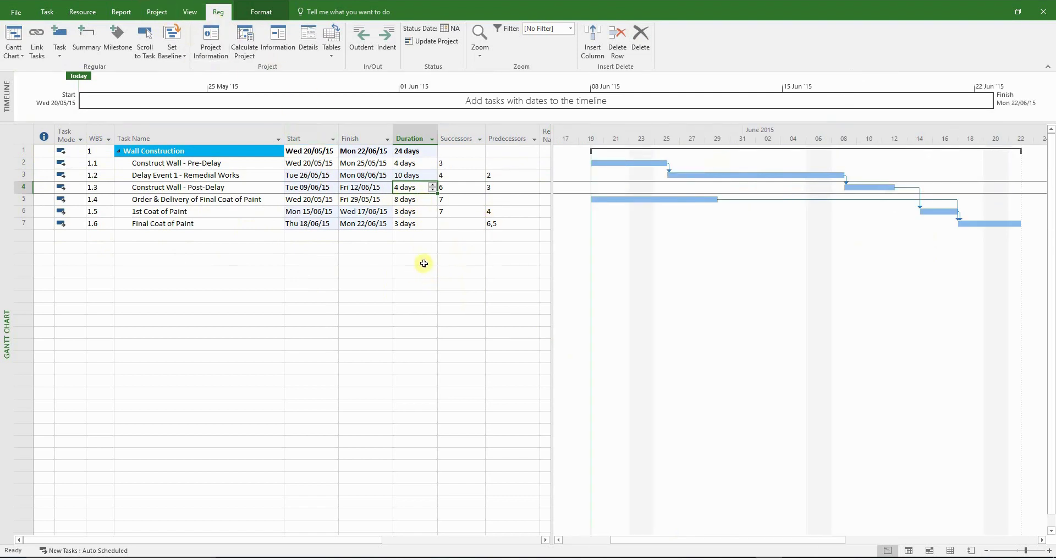
{"action": "left_click", "coordinate": [428, 261]}
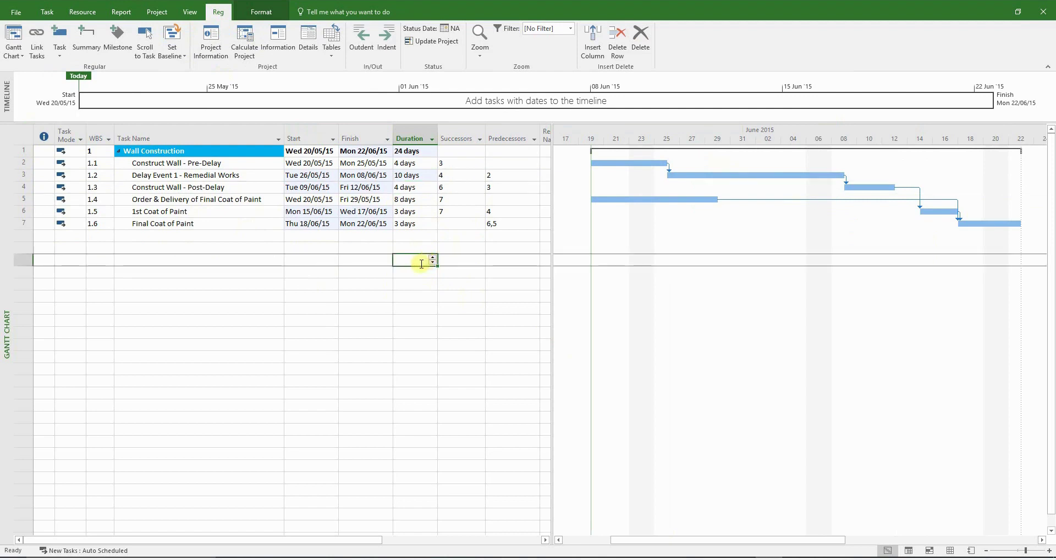
- Switch to the Excel workbook and copy the name "Delay Event 2 - Delivery of Final Coat of Paint" from the new "Zero" delay table
{"action": "left_click", "coordinate": [334, 557]}
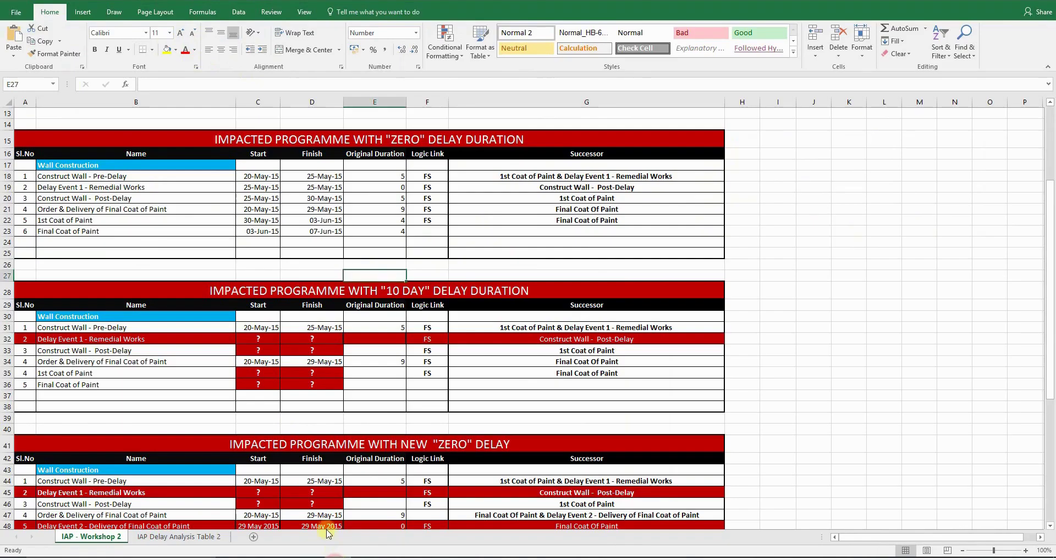
{"action": "left_click", "coordinate": [278, 414]}
{"action": "scroll", "coordinate": [280, 412], "scroll_direction": "down", "scroll_amount": 5}
{"action": "scroll", "coordinate": [279, 412], "scroll_direction": "down", "scroll_amount": 4}
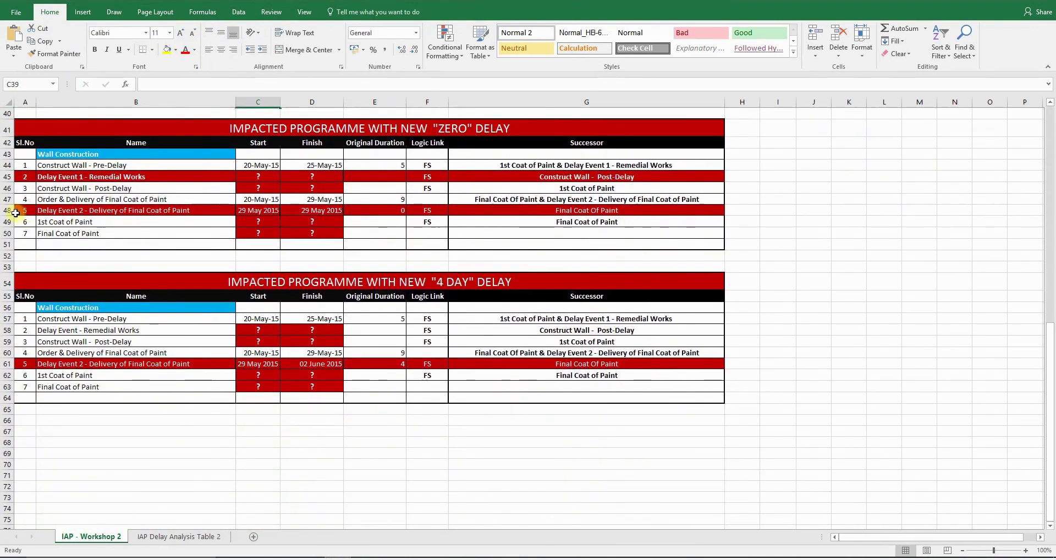
{"action": "left_click", "coordinate": [15, 212]}
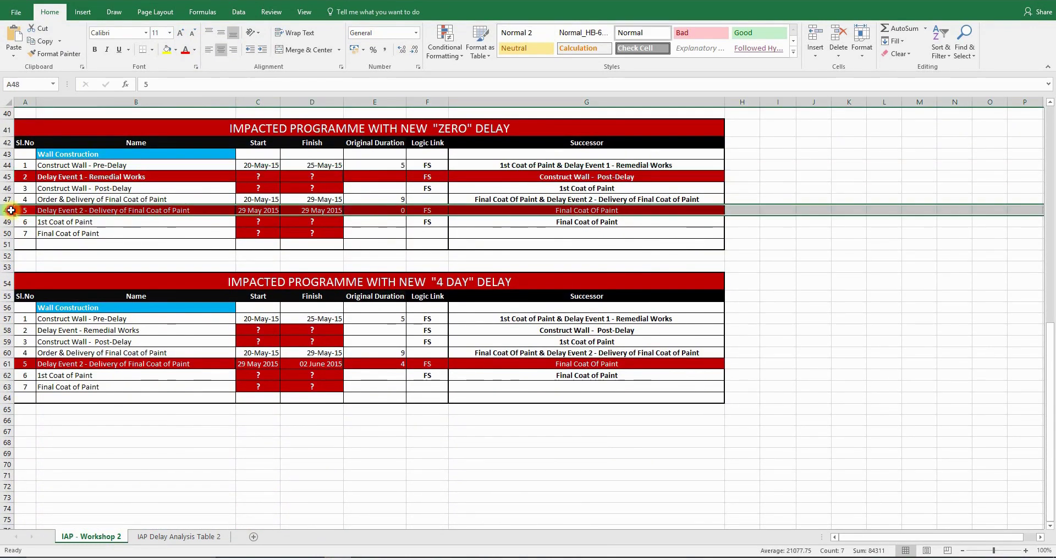
{"action": "left_click", "coordinate": [122, 212]}
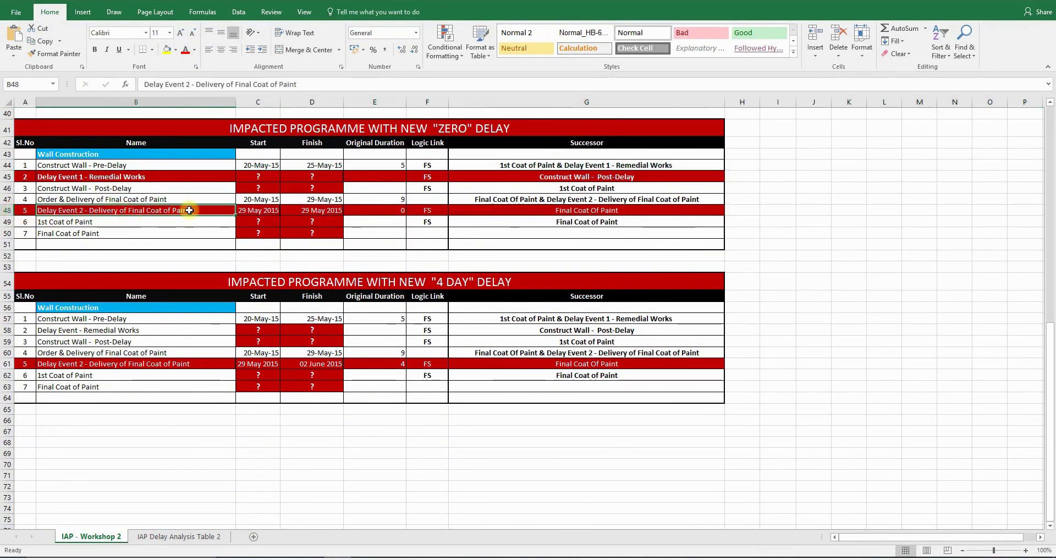
{"action": "double_click", "coordinate": [181, 212]}
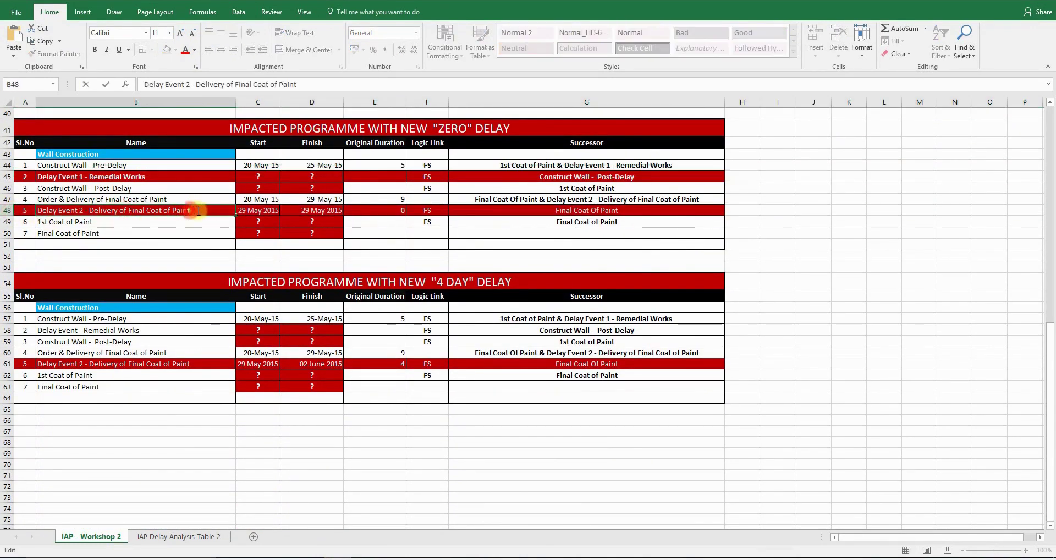
{"action": "right_click", "coordinate": [35, 211]}
{"action": "left_click", "coordinate": [68, 230]}
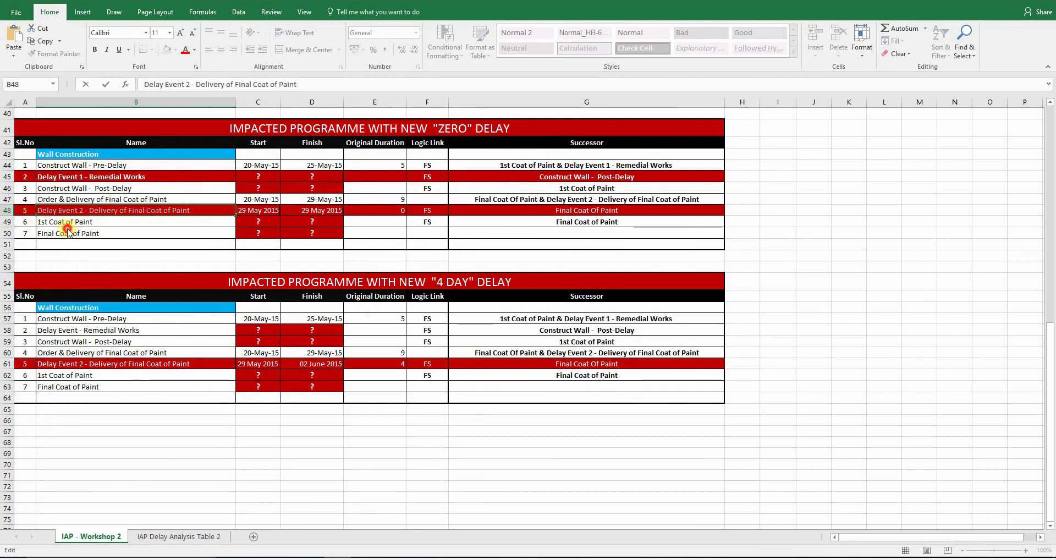
{"action": "left_click", "coordinate": [111, 223]}
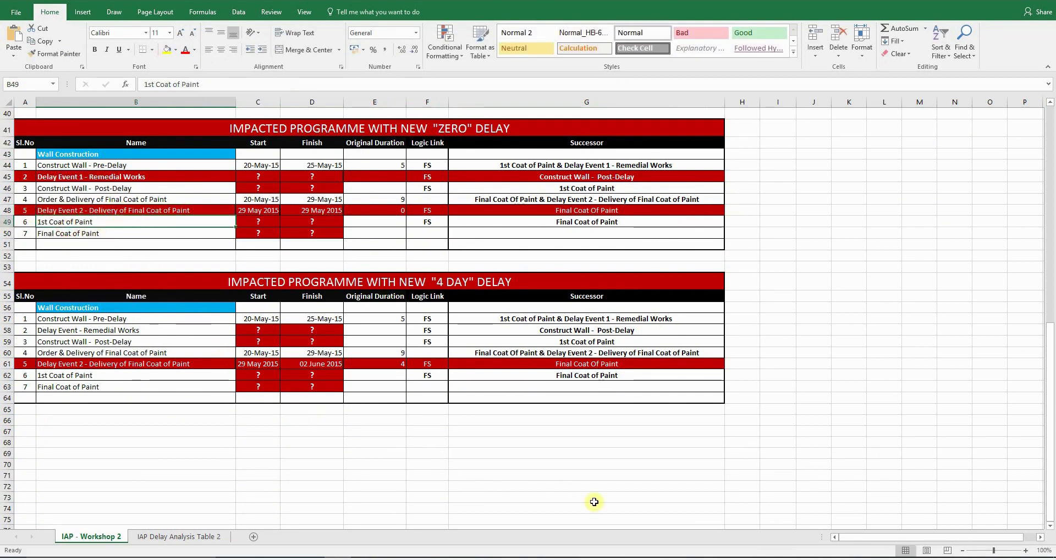
- Switch to Microsoft Project and insert a task above 1st Coat of Paint named "Delay Event 2 - Delivery of Final Coat of Paint"
{"action": "key", "text": "alt+Tab"}
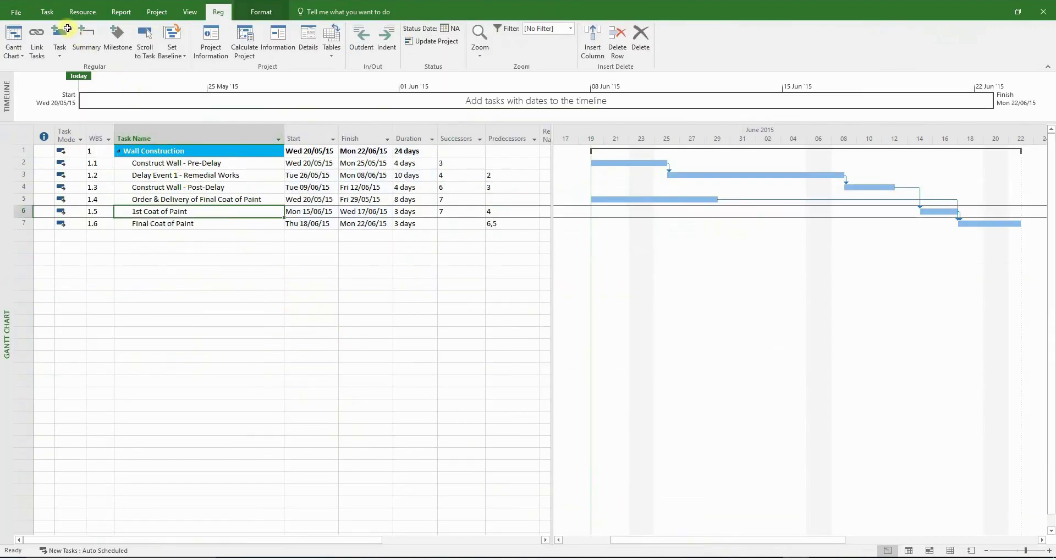
{"action": "left_click", "coordinate": [58, 34]}
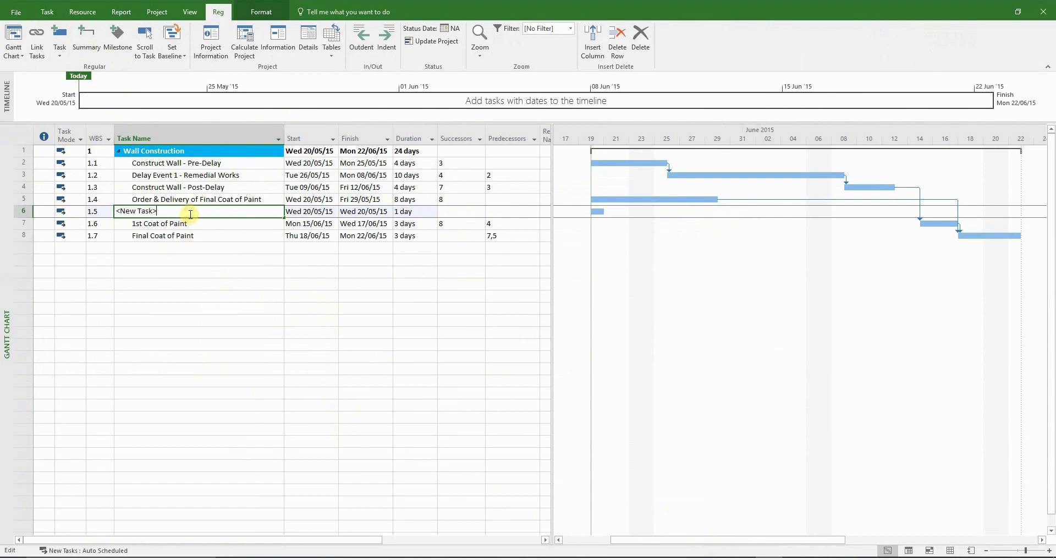
{"action": "left_click", "coordinate": [190, 214]}
{"action": "double_click", "coordinate": [133, 212]}
{"action": "right_click", "coordinate": [132, 214]}
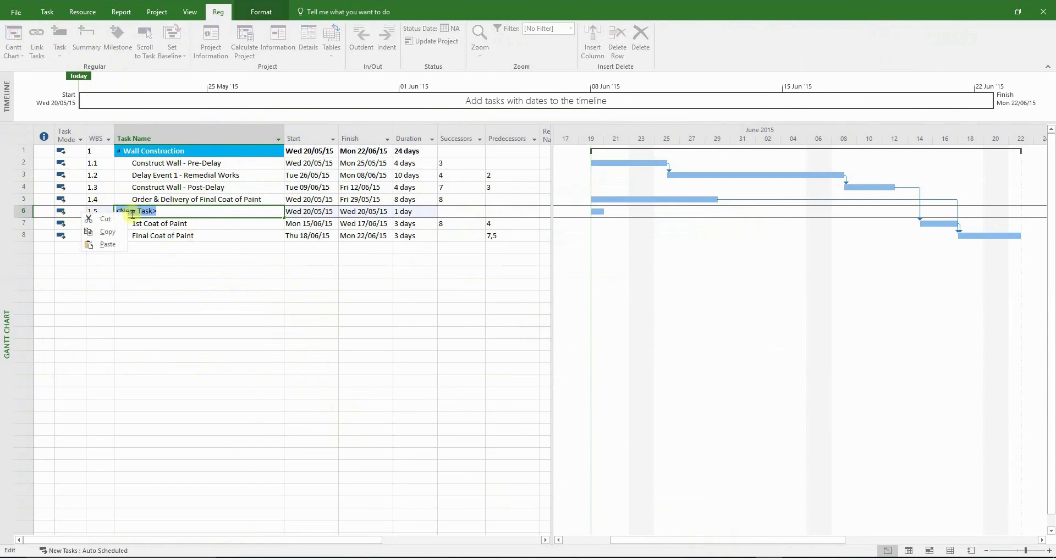
{"action": "left_click", "coordinate": [106, 244]}
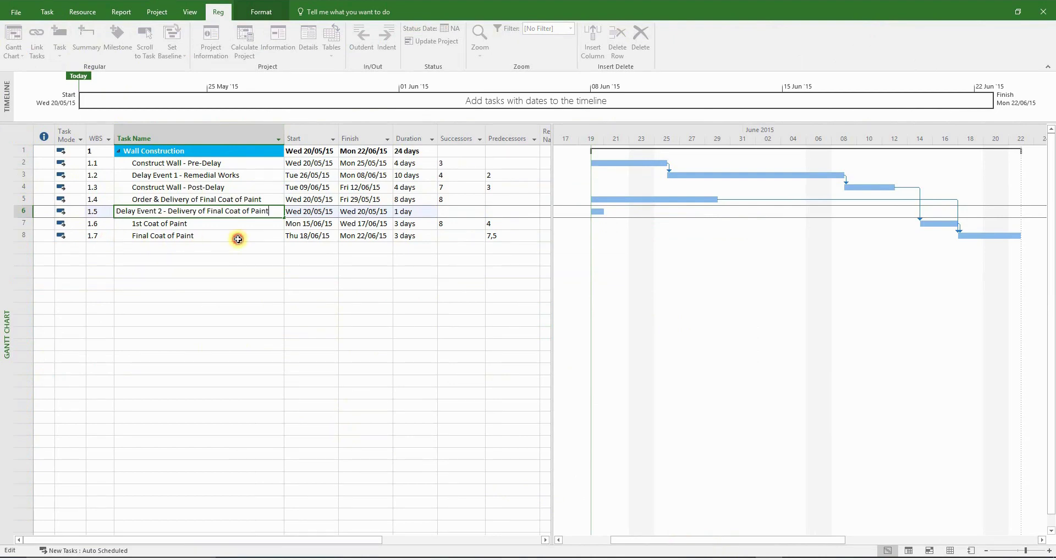
{"action": "key", "text": "Return"}
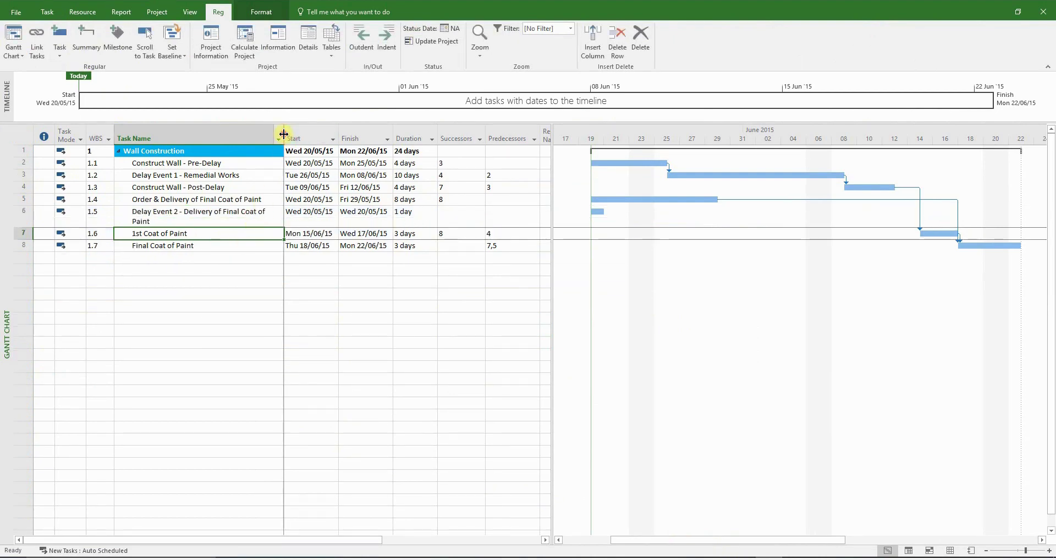
- Fit the Task Name column to its longest entry and reduce the Delay Event 2 row to single-line height
{"action": "double_click", "coordinate": [284, 134]}
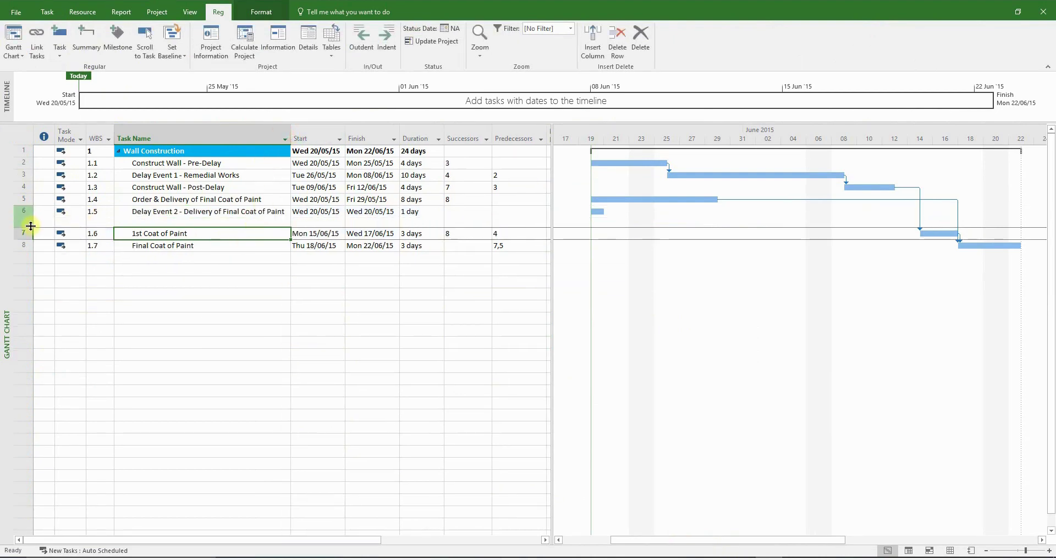
{"action": "left_click_drag", "start_coordinate": [29, 227], "coordinate": [29, 220]}
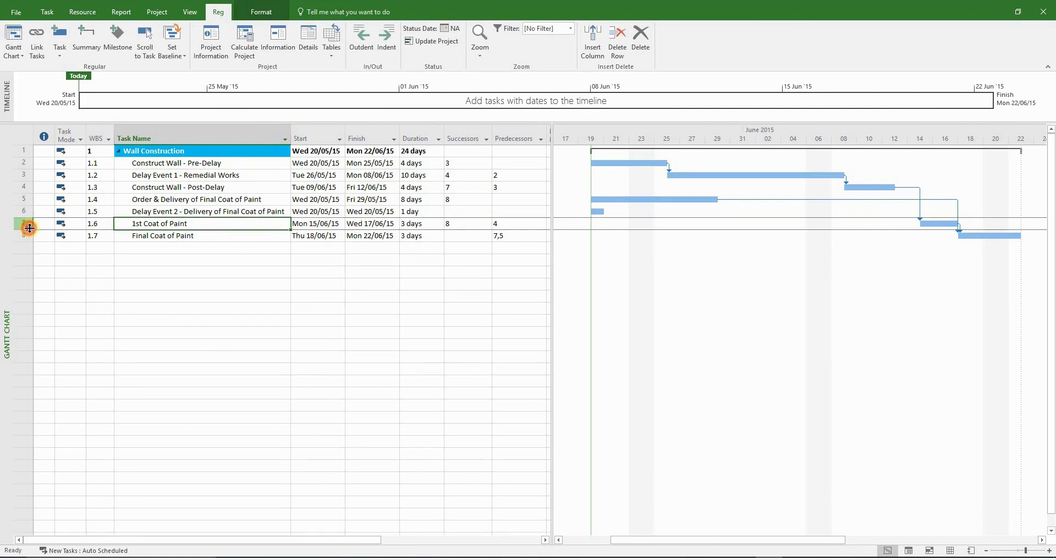
{"action": "left_click", "coordinate": [259, 212]}
- Switch to the Excel workbook and examine the Delay Event 2 duration in the impacted programme table with the new "4 Day" delay
{"action": "left_click", "coordinate": [340, 557]}
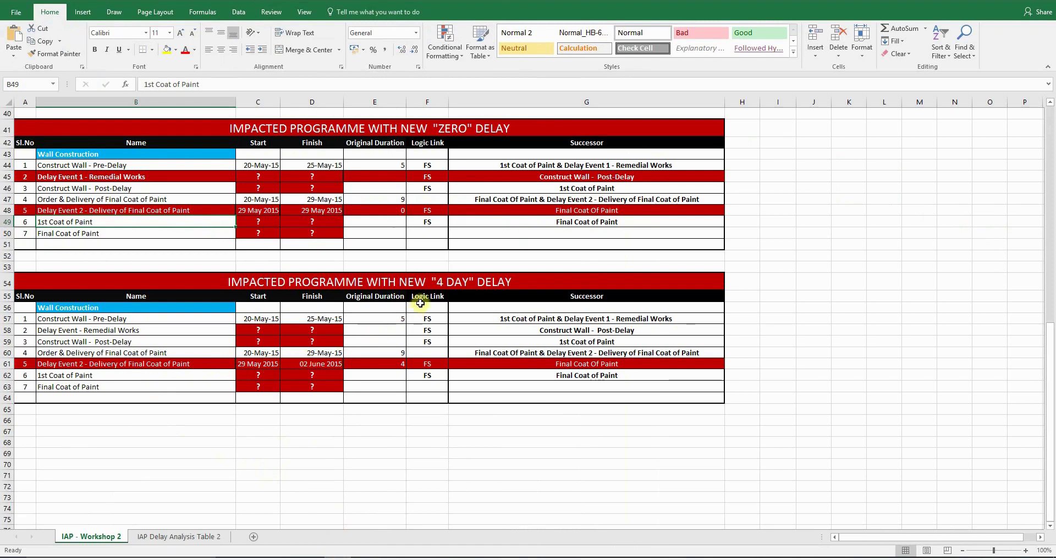
{"action": "left_click", "coordinate": [390, 364]}
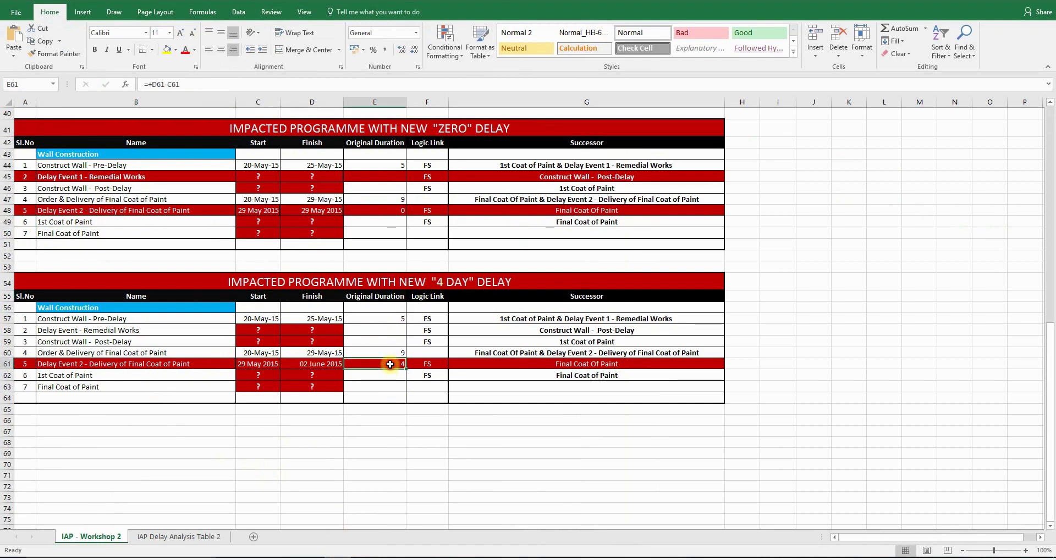
{"action": "double_click", "coordinate": [433, 282]}
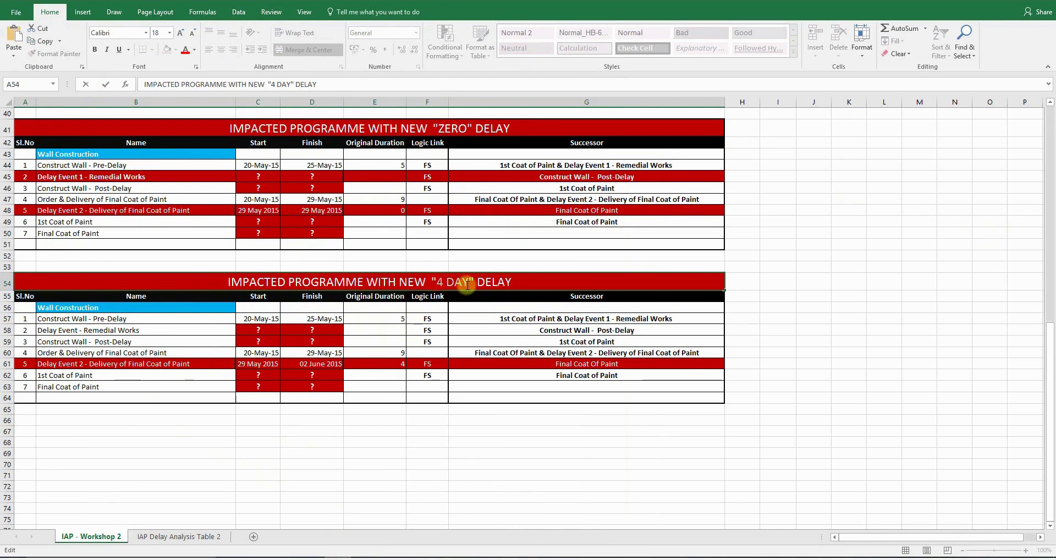
{"action": "left_click", "coordinate": [419, 420]}
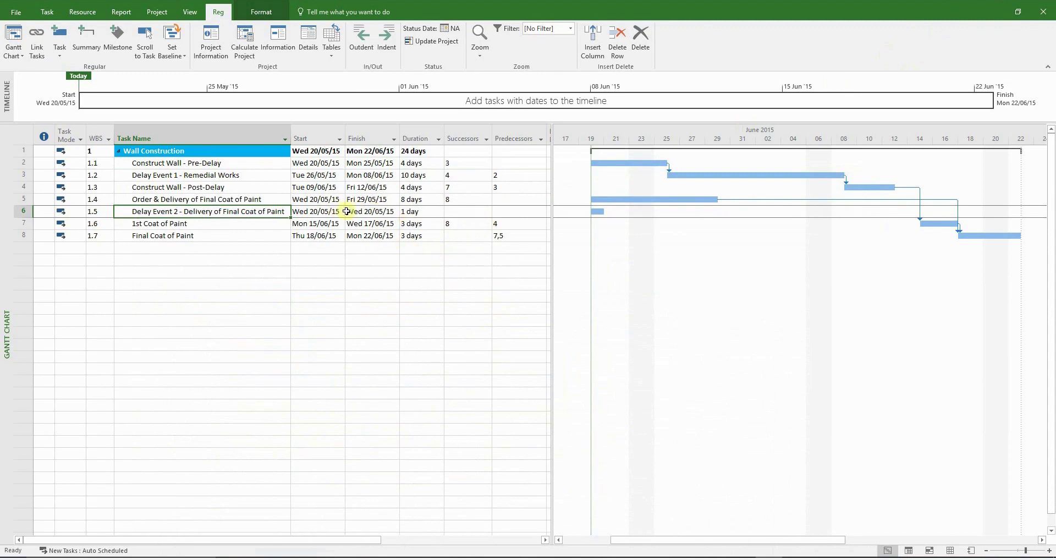
- Switch to Microsoft Project and set the duration of the Delay Event 2 task to 0 days
{"action": "left_click", "coordinate": [413, 212]}
{"action": "left_click", "coordinate": [438, 214]}
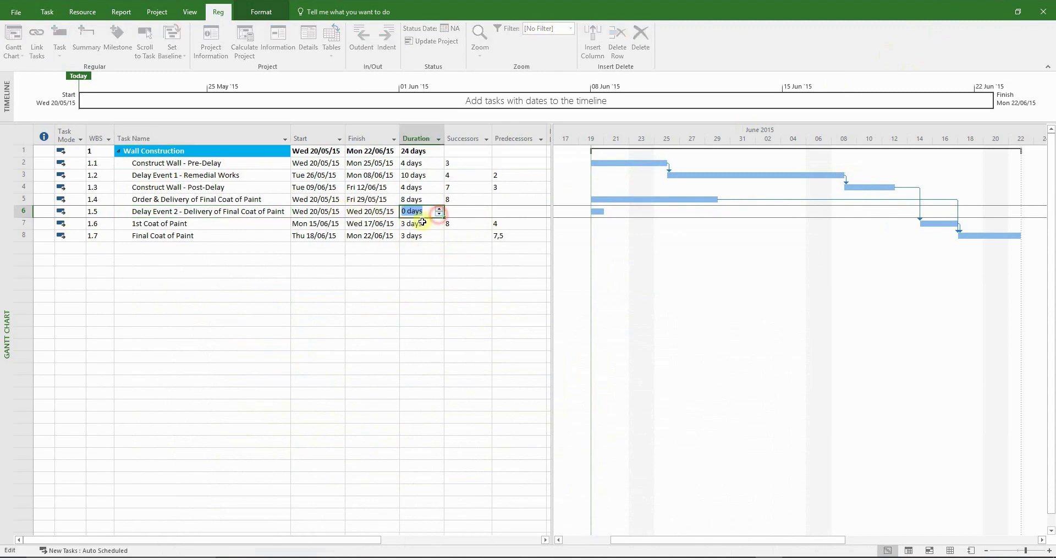
{"action": "left_click", "coordinate": [336, 284]}
{"action": "left_click", "coordinate": [258, 208]}
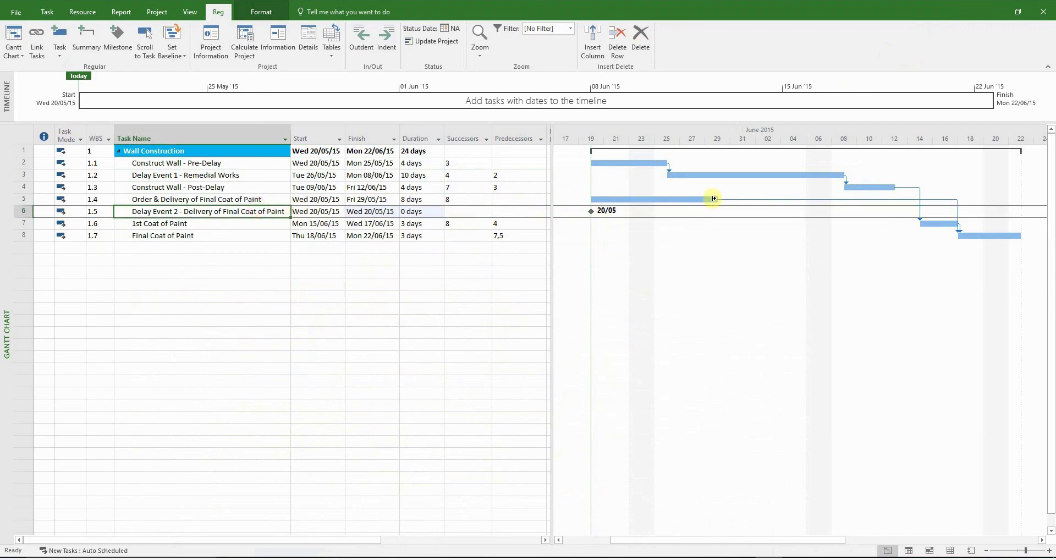
- Link Order & Delivery of Final Coat of Paint to Delay Event 2, and Delay Event 2 to Final Coat of Paint, finish-to-start
{"action": "left_click_drag", "start_coordinate": [704, 198], "coordinate": [591, 215]}
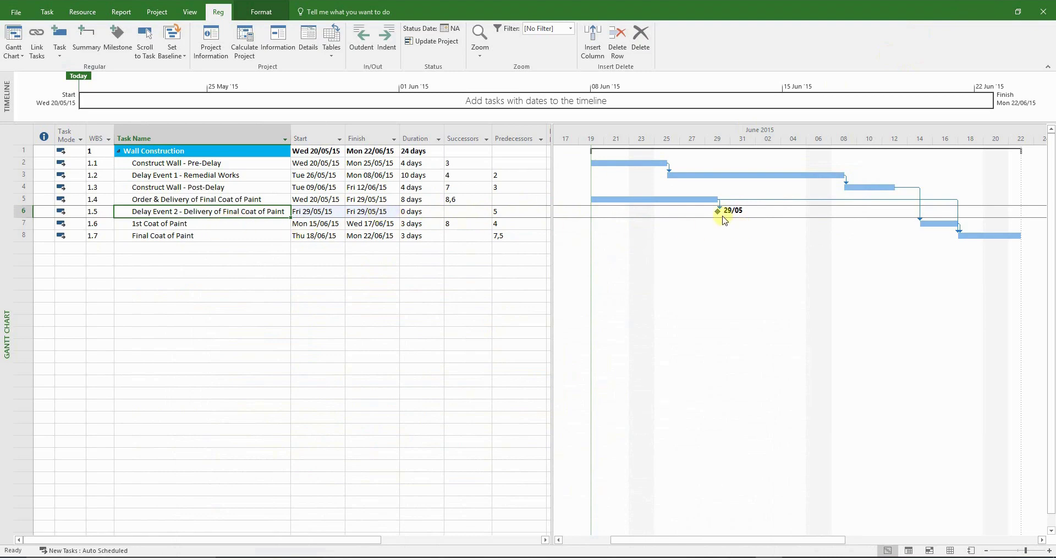
{"action": "mouse_move", "coordinate": [716, 213]}
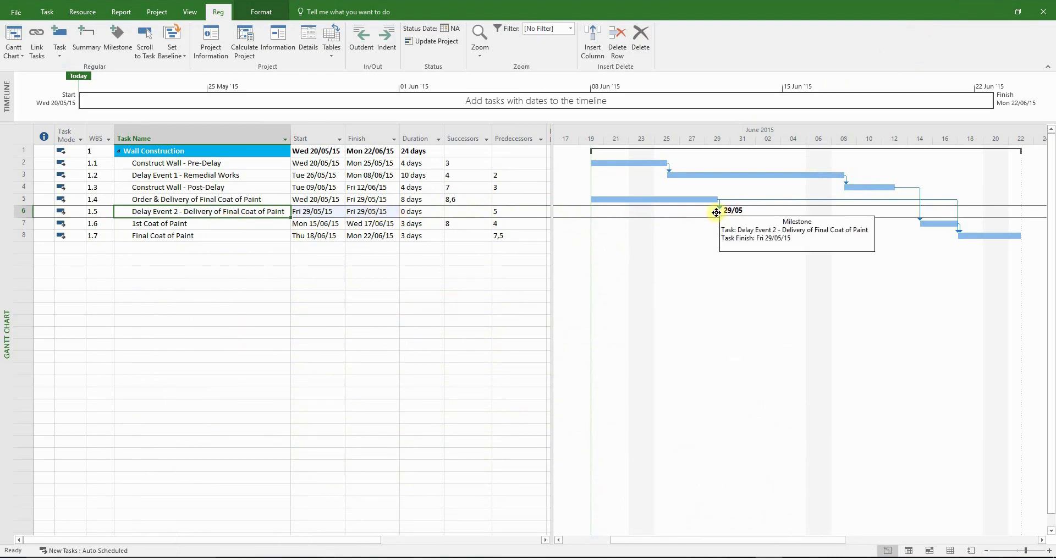
{"action": "mouse_move", "coordinate": [716, 212]}
{"action": "left_mouse_down"}
{"action": "mouse_move", "coordinate": [889, 250]}
{"action": "mouse_move", "coordinate": [962, 240]}
{"action": "left_mouse_up"}
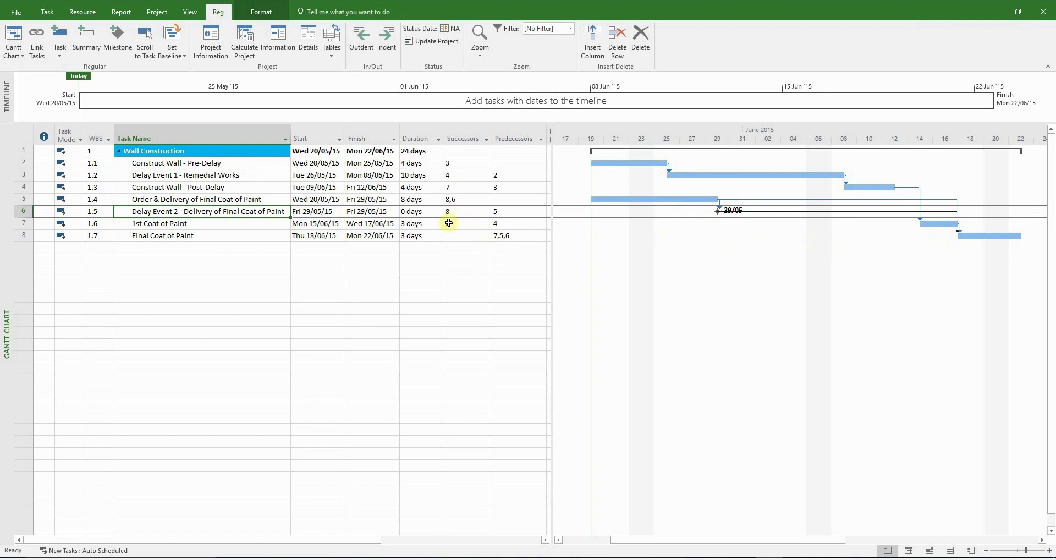
- Set the duration of the Delay Event 2 - Delivery of Final Coat of Paint task to 4 days
{"action": "left_click", "coordinate": [430, 212]}
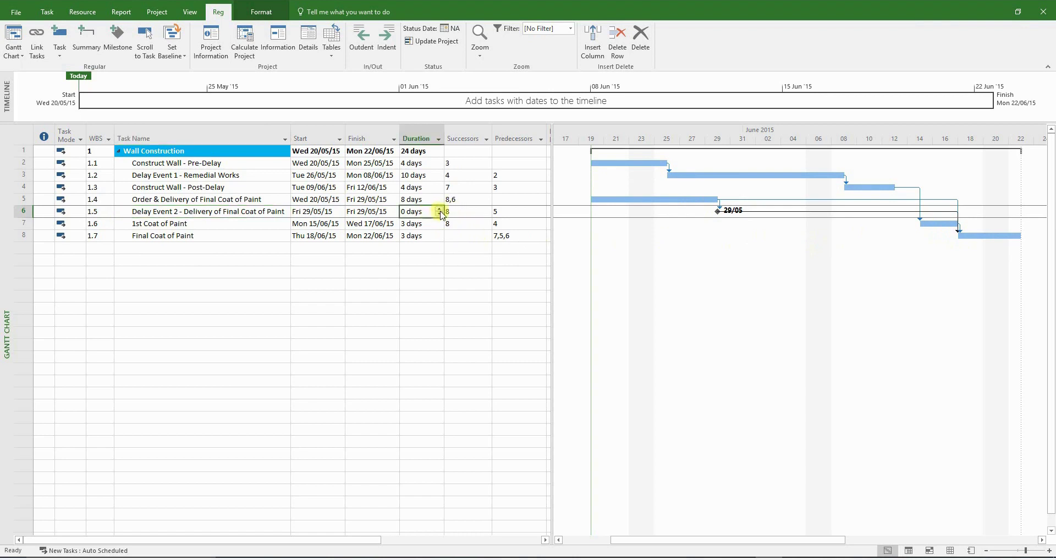
{"action": "left_click", "coordinate": [439, 209]}
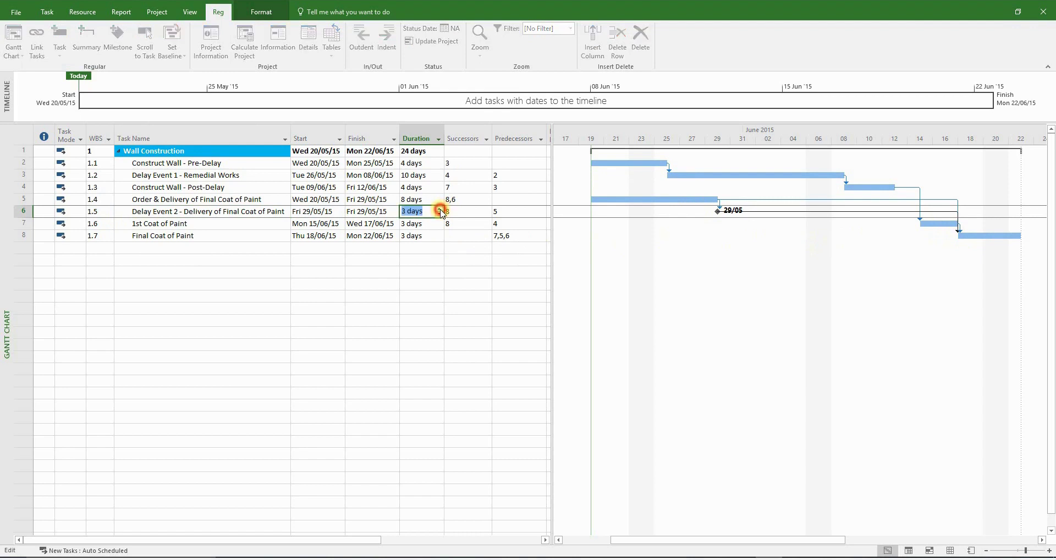
{"action": "left_click", "coordinate": [439, 210]}
{"action": "left_click", "coordinate": [422, 278]}
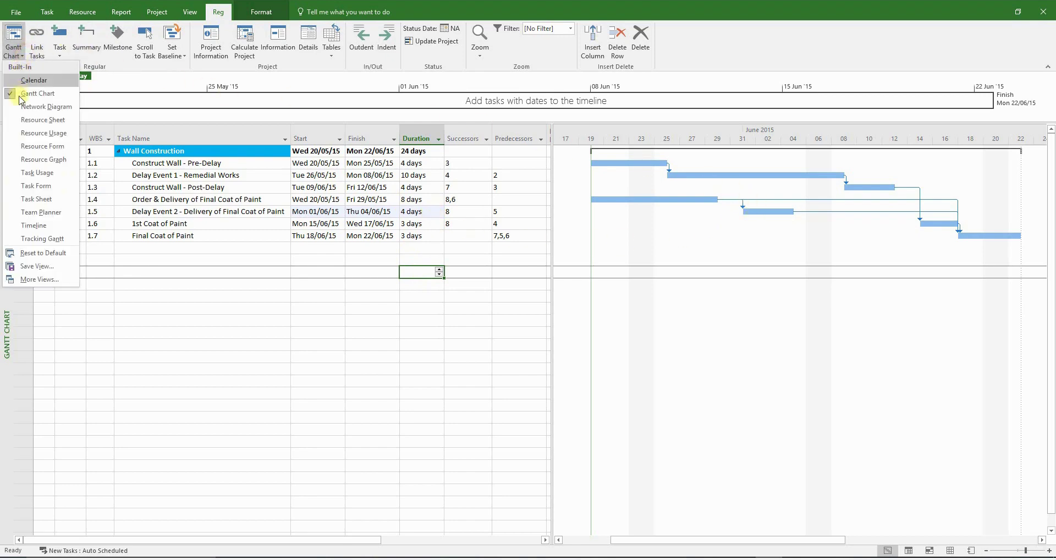
- Show the programme in the Tracking Gantt view with the Start, Finish and Task Name columns fitted to their contents and the table area widened
{"action": "left_click", "coordinate": [43, 240]}
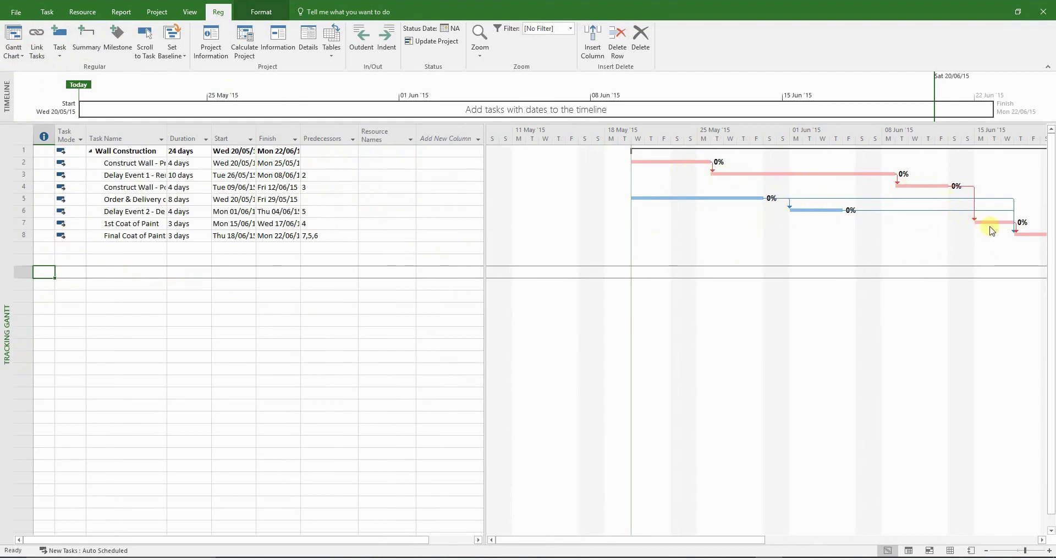
{"action": "left_click", "coordinate": [266, 86]}
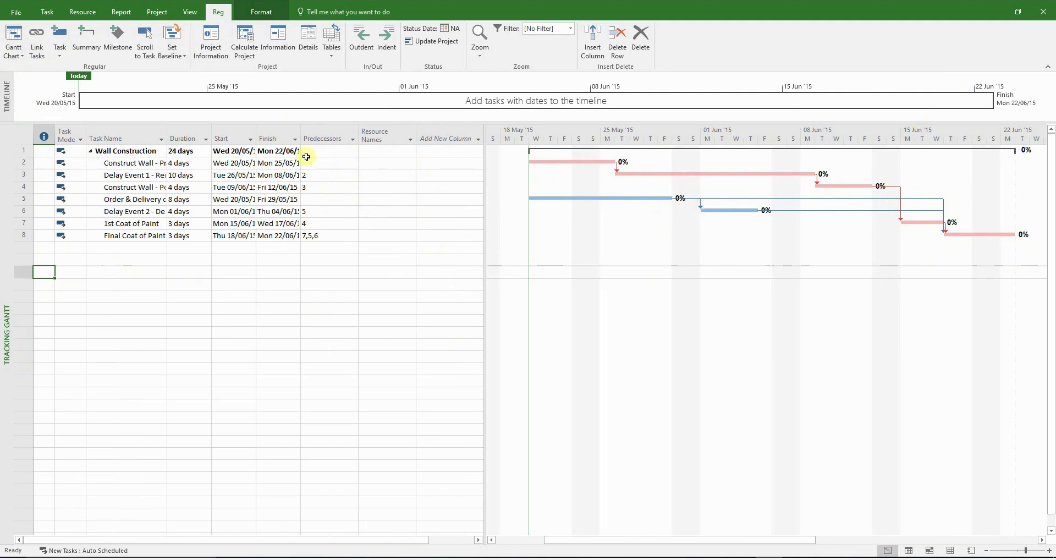
{"action": "double_click", "coordinate": [256, 137]}
{"action": "double_click", "coordinate": [311, 138]}
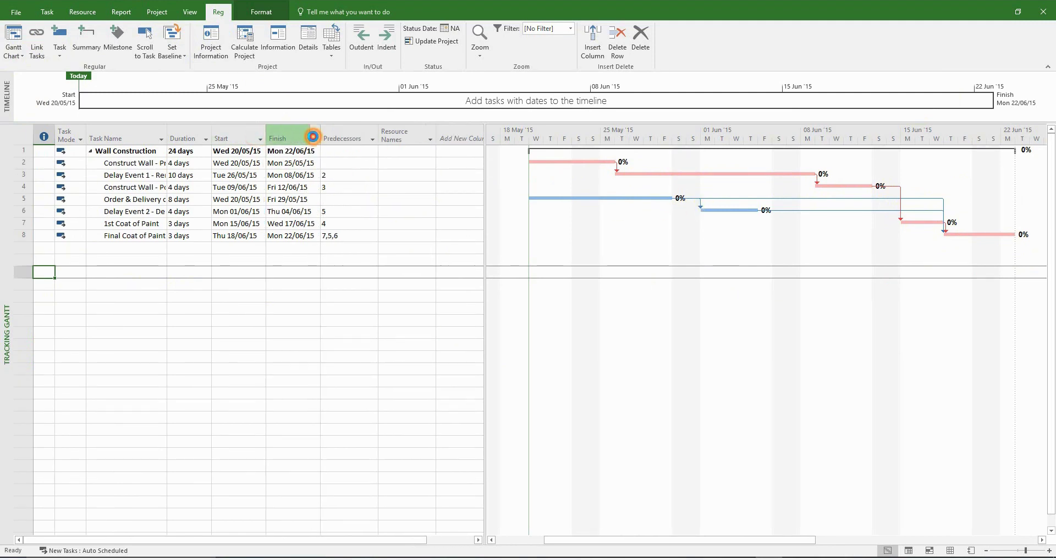
{"action": "double_click", "coordinate": [169, 138]}
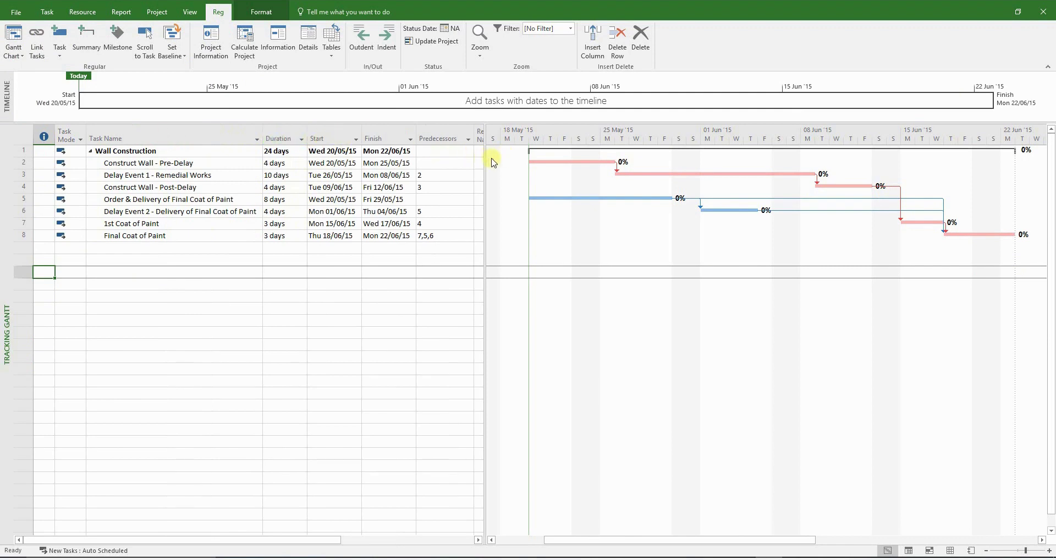
{"action": "left_click_drag", "start_coordinate": [488, 160], "coordinate": [527, 168]}
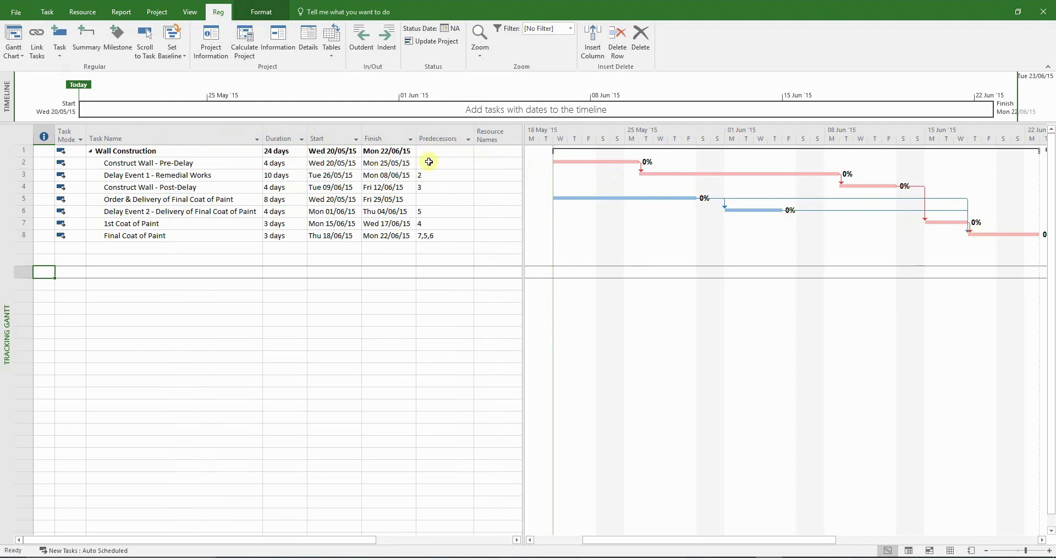
- Move the Duration column to after Finish and show the task table that includes the WBS and Successors columns
{"action": "left_click", "coordinate": [284, 139]}
{"action": "left_click_drag", "start_coordinate": [287, 137], "coordinate": [431, 132]}
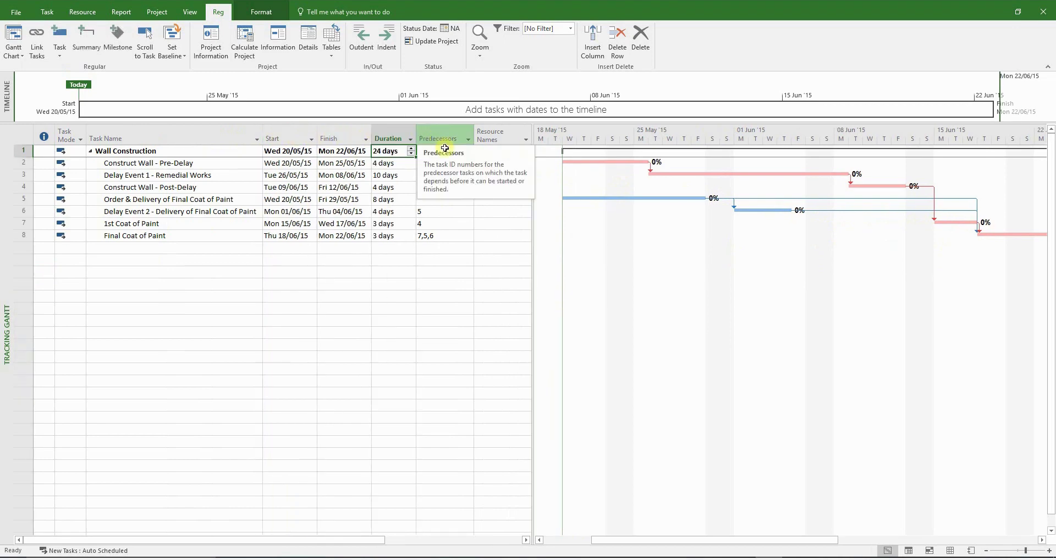
{"action": "left_click", "coordinate": [331, 44]}
{"action": "left_click", "coordinate": [339, 81]}
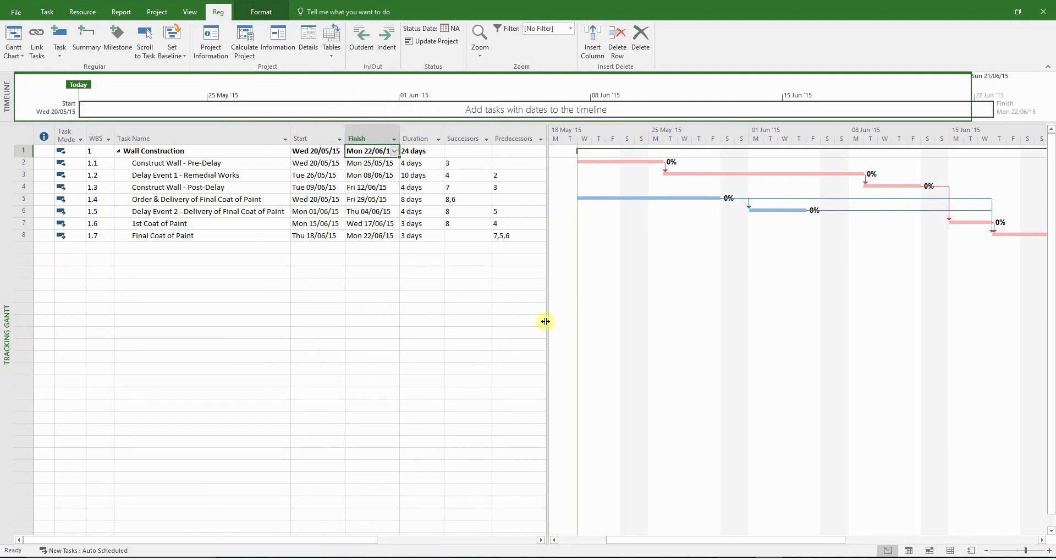
{"action": "left_click_drag", "start_coordinate": [545, 321], "coordinate": [555, 321]}
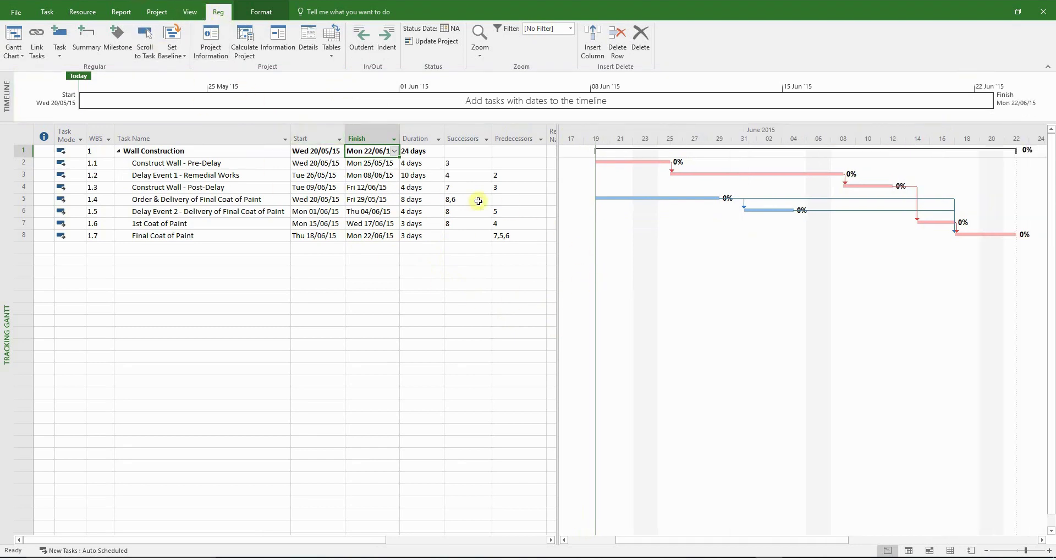
{"action": "left_click", "coordinate": [405, 284]}
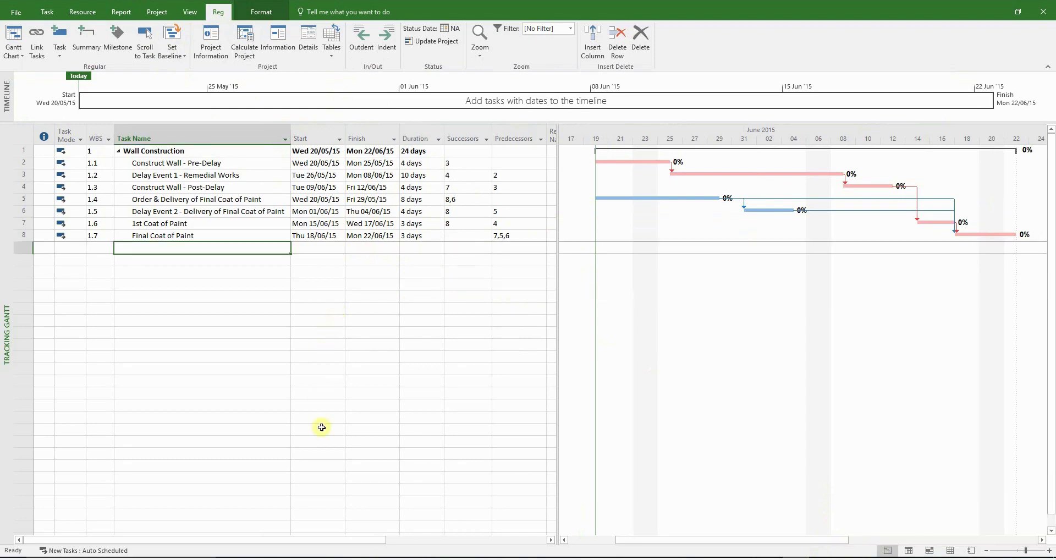
- Switch to Excel and review the delay events' descriptions, start and finish dates and durations in the IAP Delay Analysis Table 2 sheet
{"action": "left_click", "coordinate": [338, 556]}
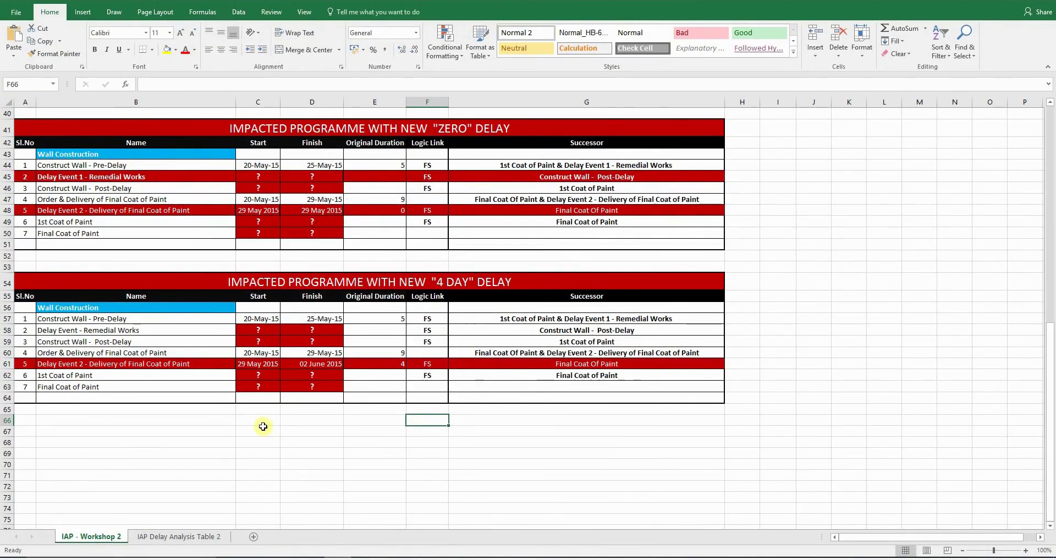
{"action": "left_click", "coordinate": [167, 540]}
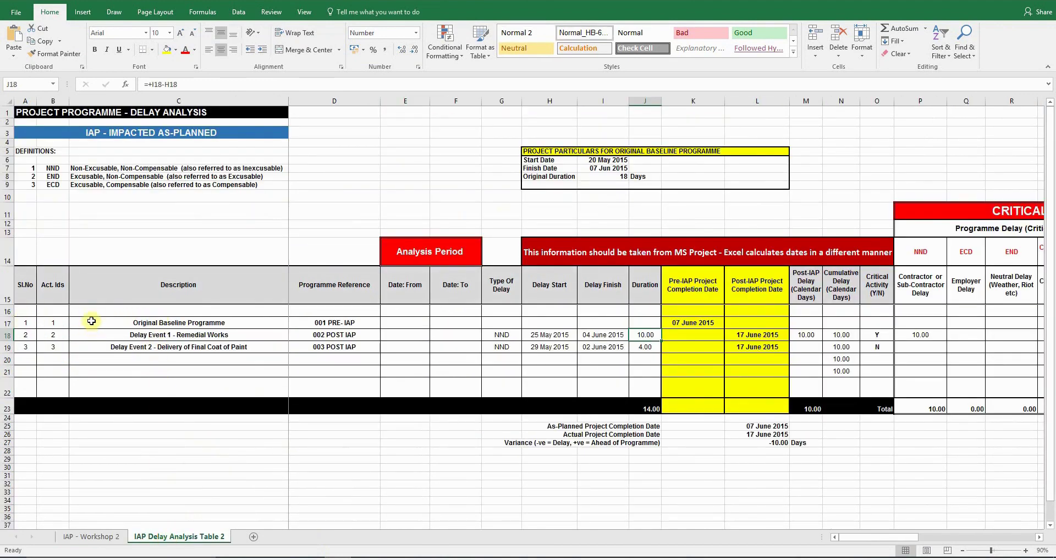
{"action": "left_click_drag", "start_coordinate": [91, 321], "coordinate": [352, 346]}
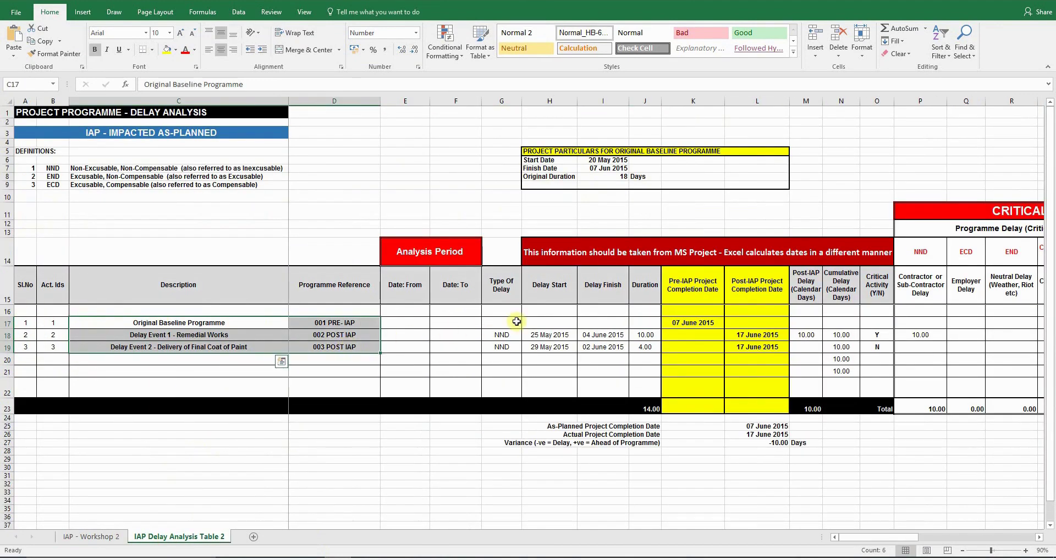
{"action": "left_click_drag", "start_coordinate": [529, 311], "coordinate": [605, 348]}
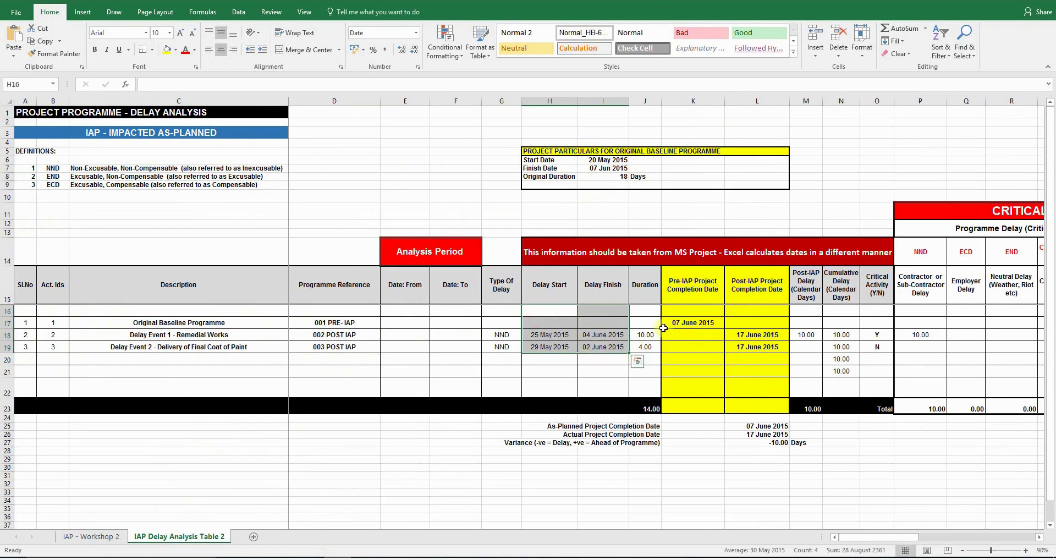
{"action": "left_click", "coordinate": [643, 337]}
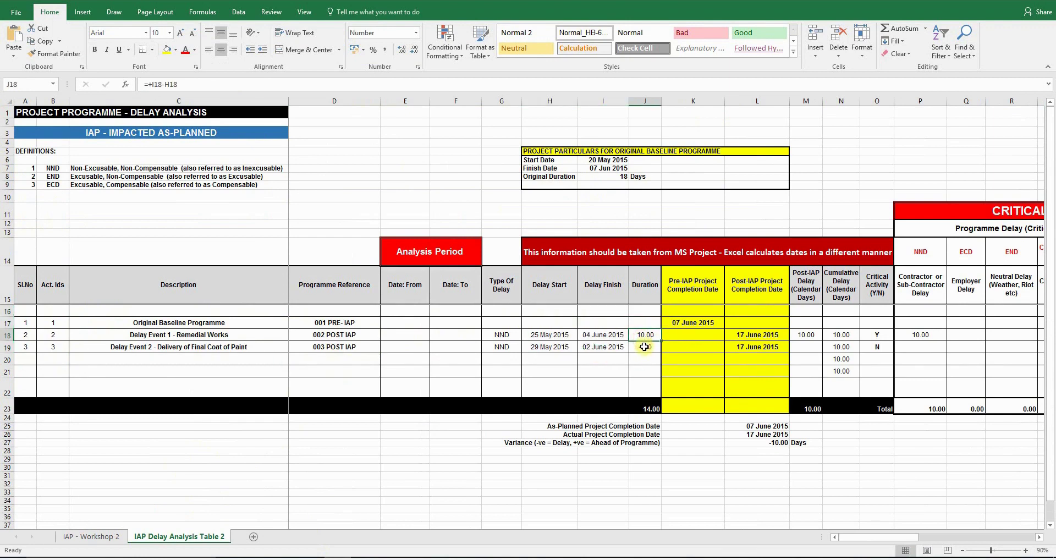
{"action": "left_click", "coordinate": [643, 346]}
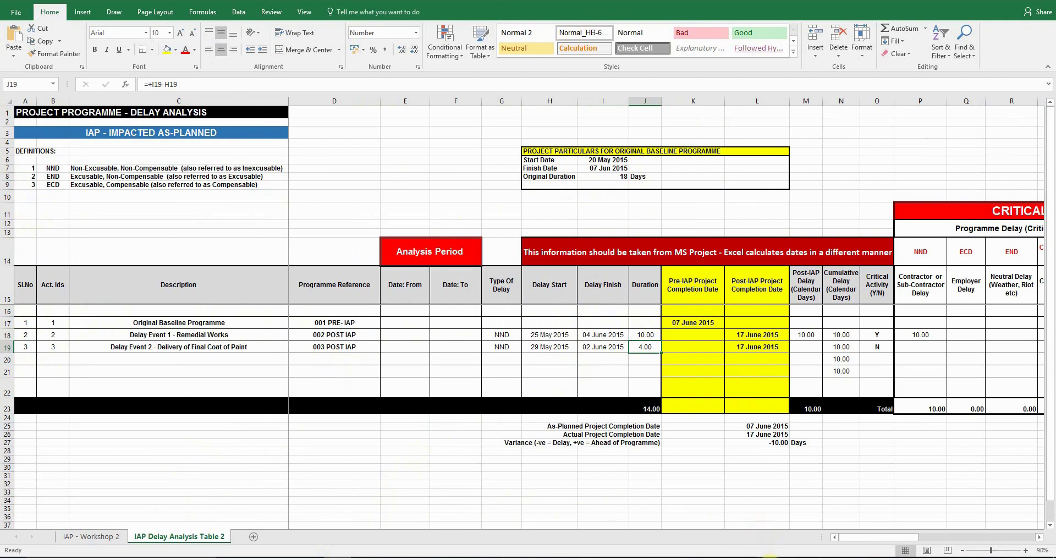
- Switch to Microsoft Project and check the durations of the Delay Event 1 and Delay Event 2 tasks
{"action": "key", "text": "alt+Tab"}
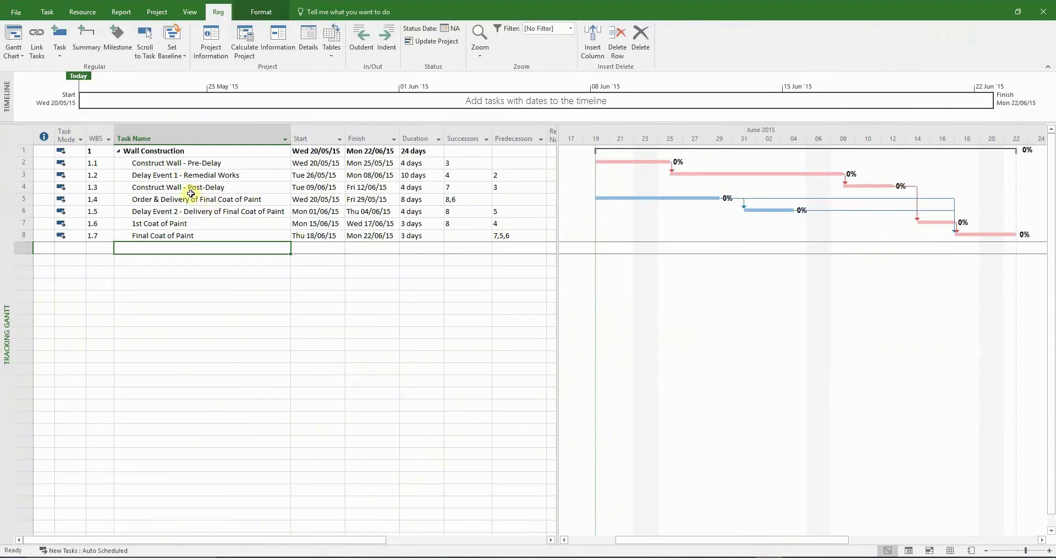
{"action": "left_click", "coordinate": [425, 178]}
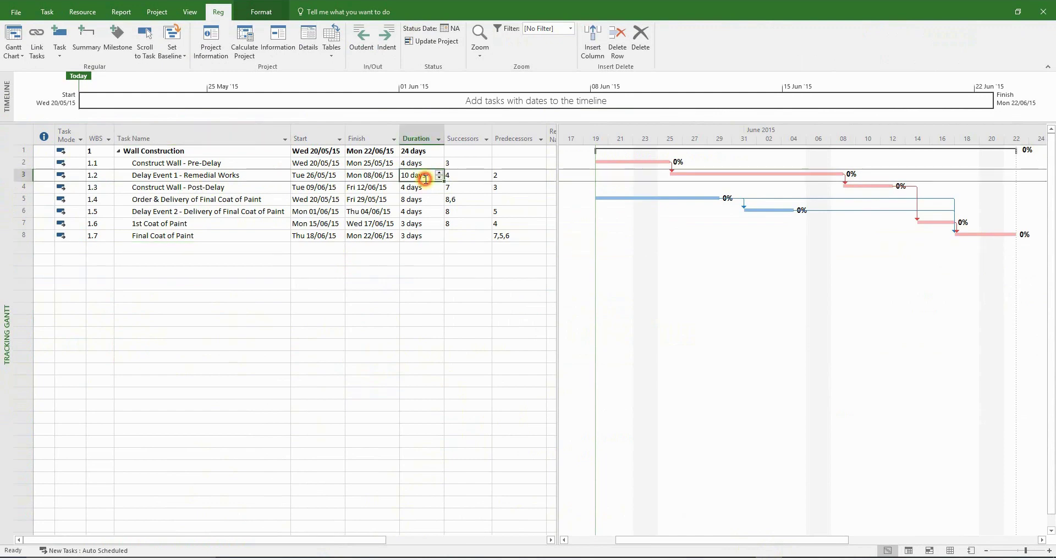
{"action": "left_click", "coordinate": [420, 211]}
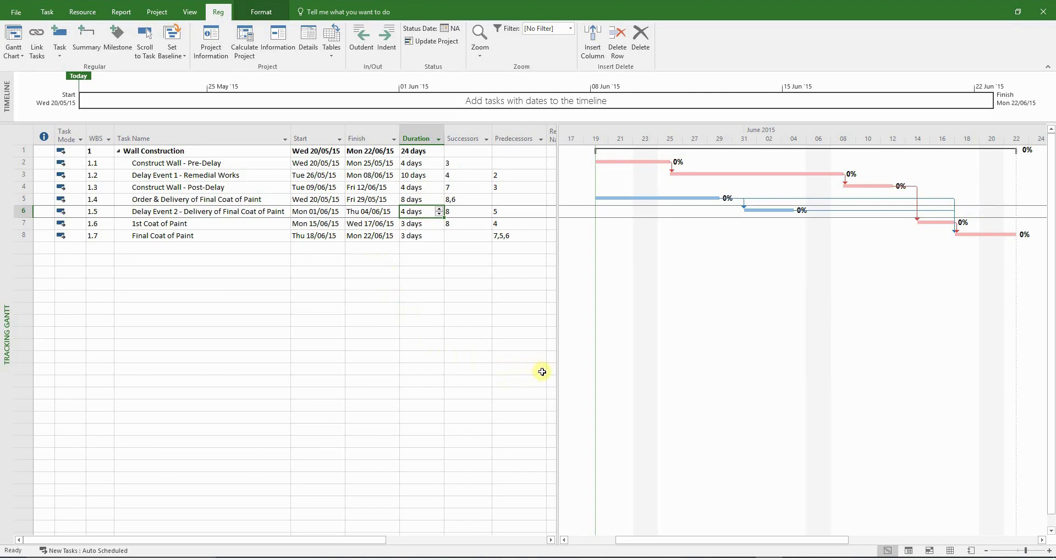
- Switch to Excel and check the duration and Critical Activity flag of Delay Event 2 in the delay analysis table
{"action": "left_click", "coordinate": [356, 556]}
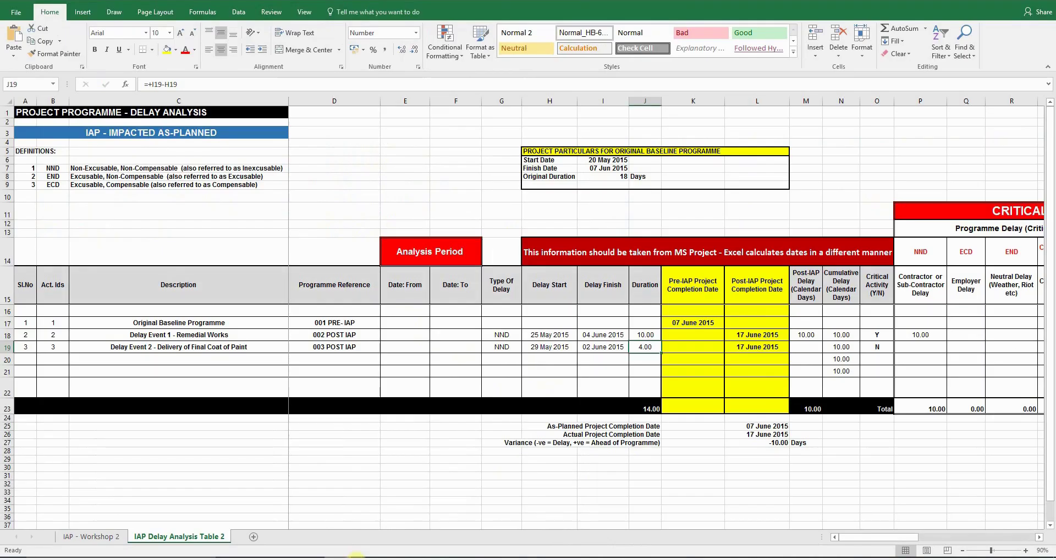
{"action": "left_click", "coordinate": [692, 405]}
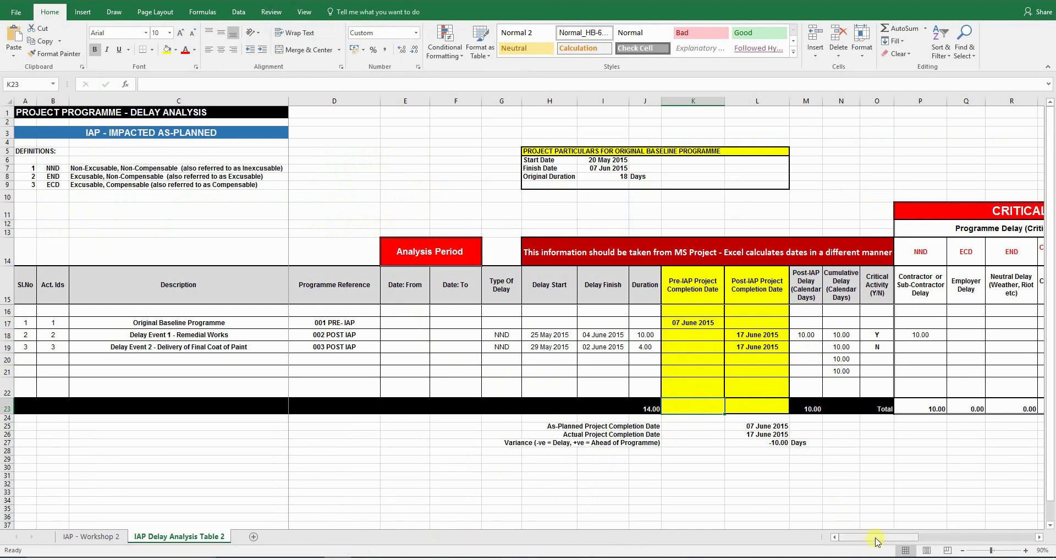
{"action": "left_click_drag", "start_coordinate": [875, 542], "coordinate": [889, 541]}
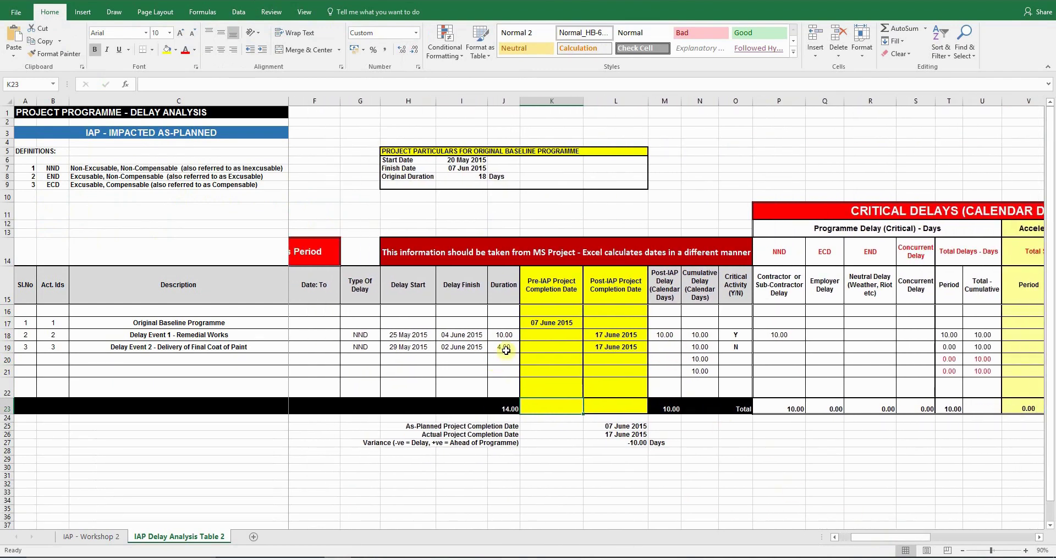
{"action": "left_click", "coordinate": [505, 349]}
{"action": "left_click", "coordinate": [735, 347]}
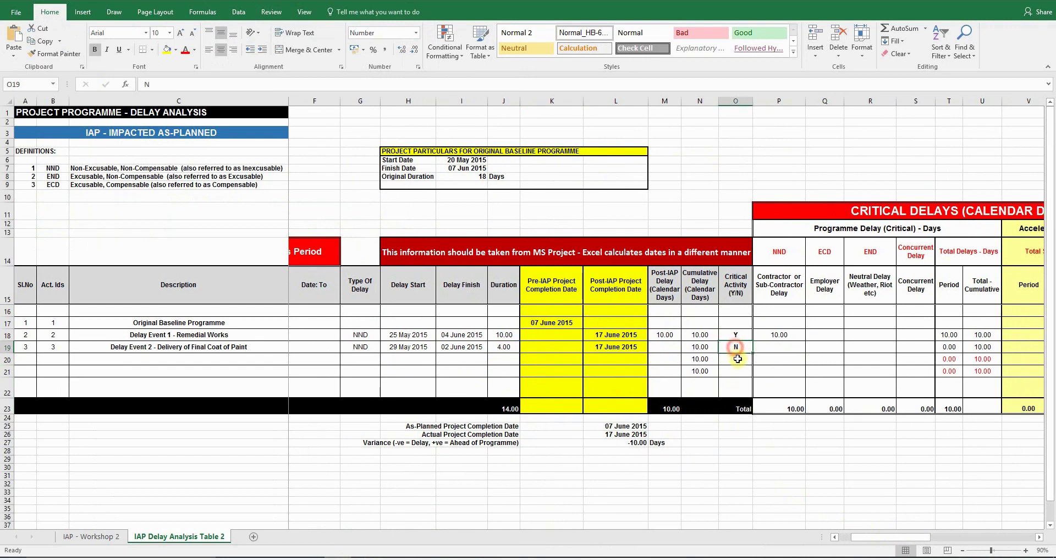
- Compare the Contractor or Sub-Contractor Delay entries of both delay events under the critical and non-critical delays
{"action": "left_click_drag", "start_coordinate": [877, 538], "coordinate": [935, 538]}
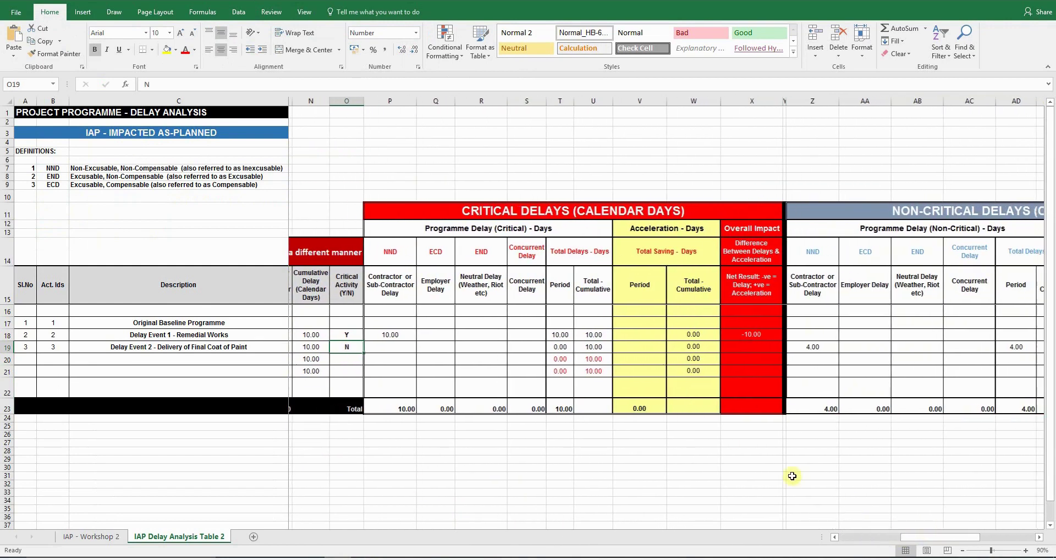
{"action": "left_click", "coordinate": [396, 322]}
{"action": "left_click_drag", "start_coordinate": [403, 341], "coordinate": [407, 347]}
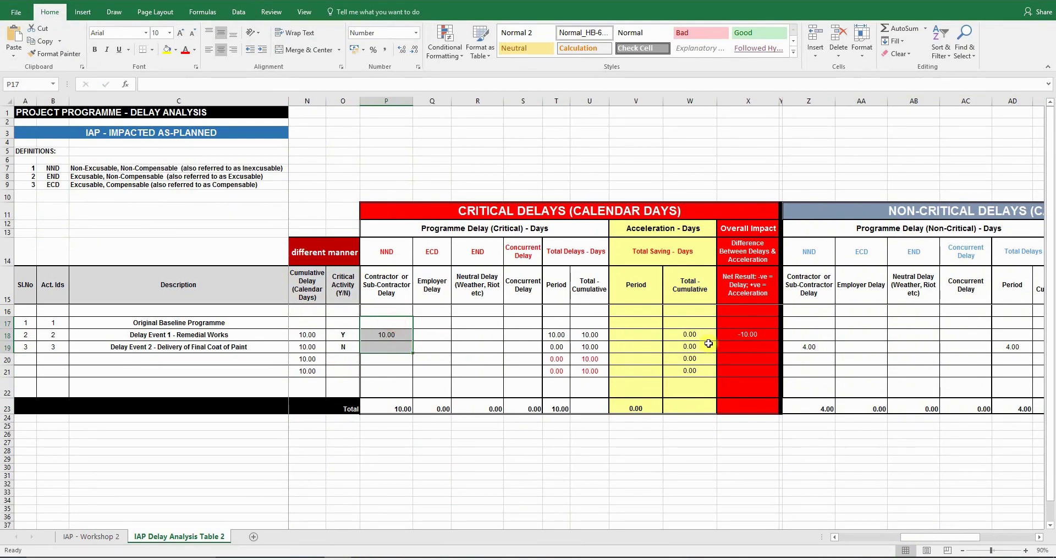
{"action": "left_click_drag", "start_coordinate": [805, 334], "coordinate": [803, 353]}
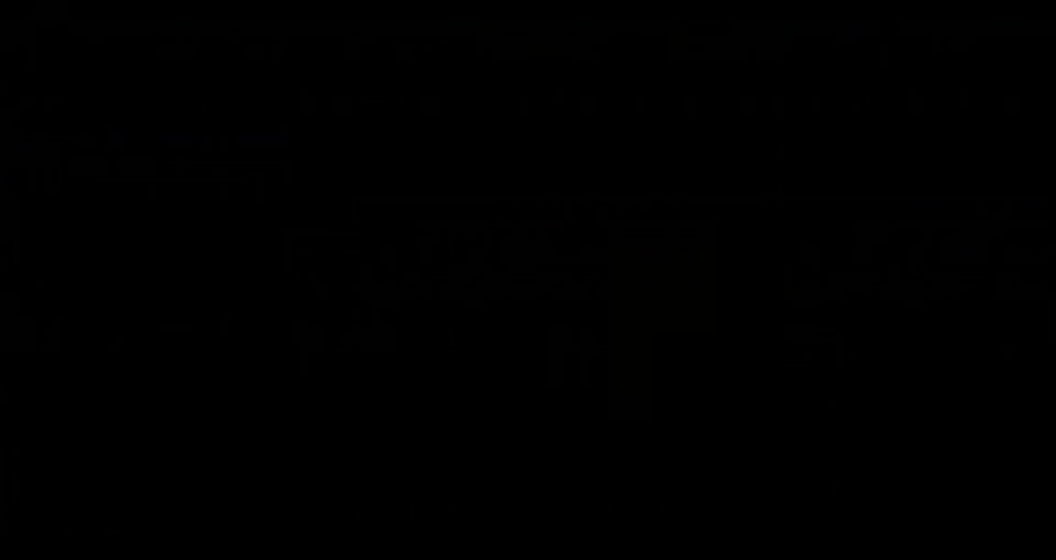